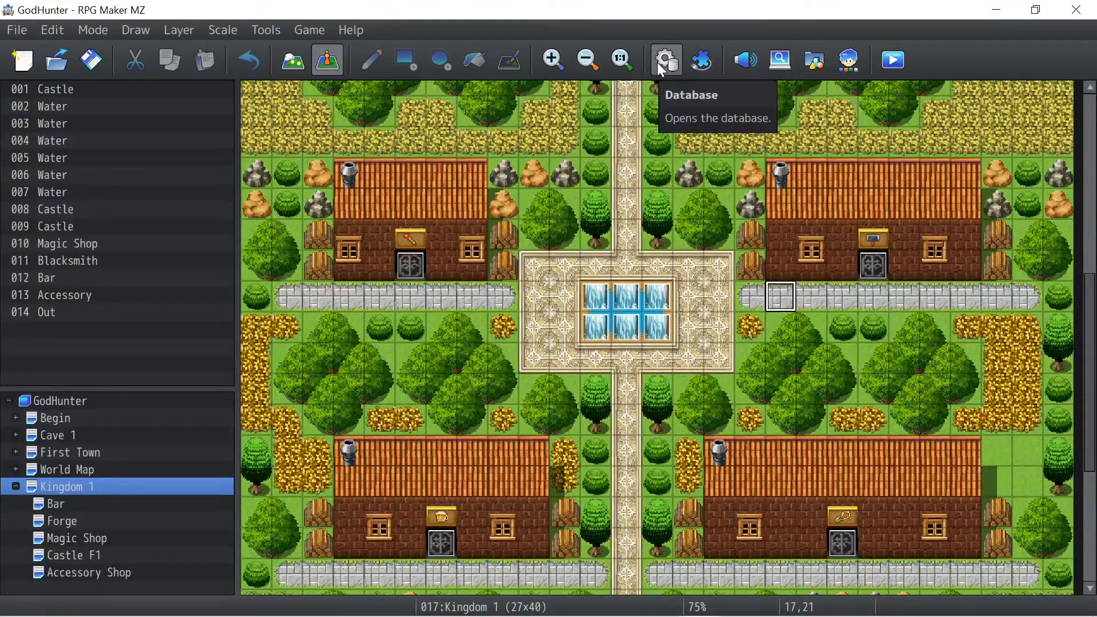
Switch to map editing mode and open the Bar map under Kingdom 1.
click(290, 61)
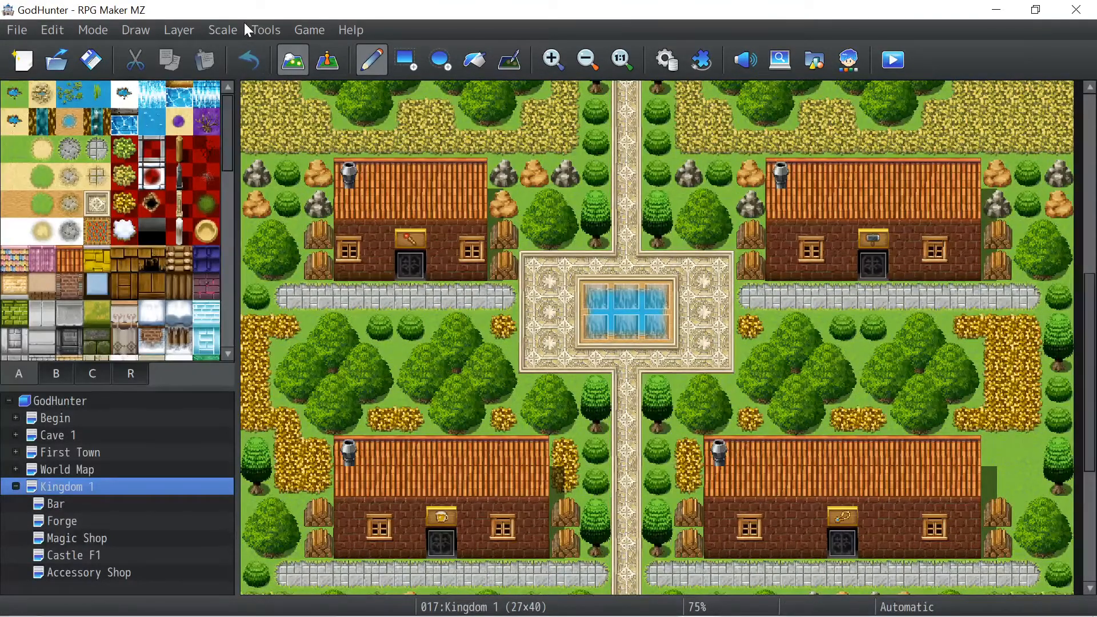
click(187, 32)
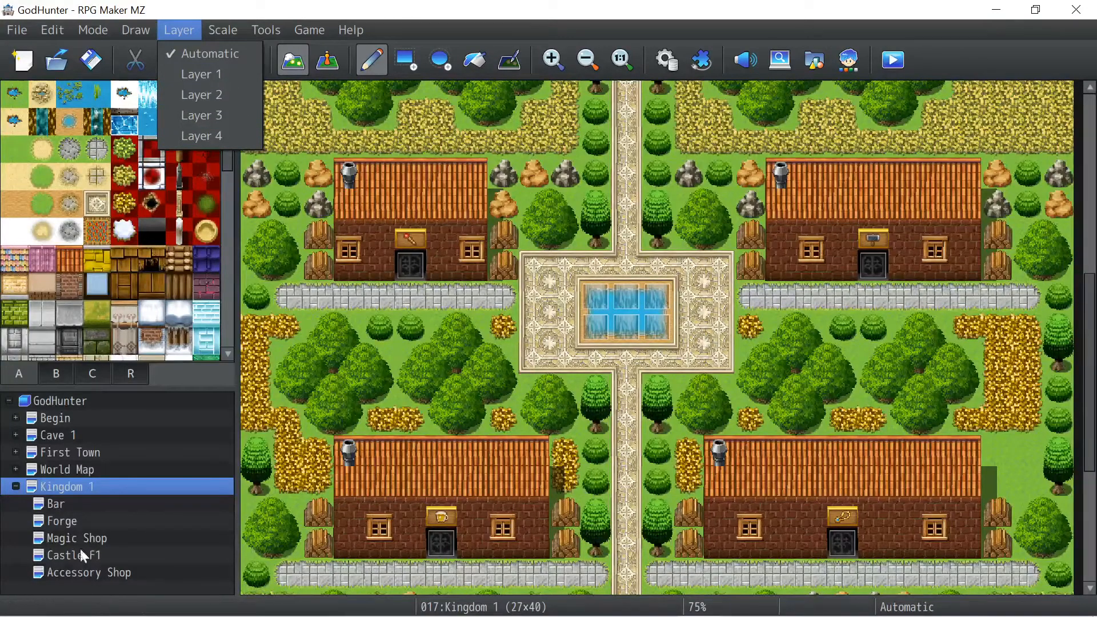
key(Escape)
click(56, 500)
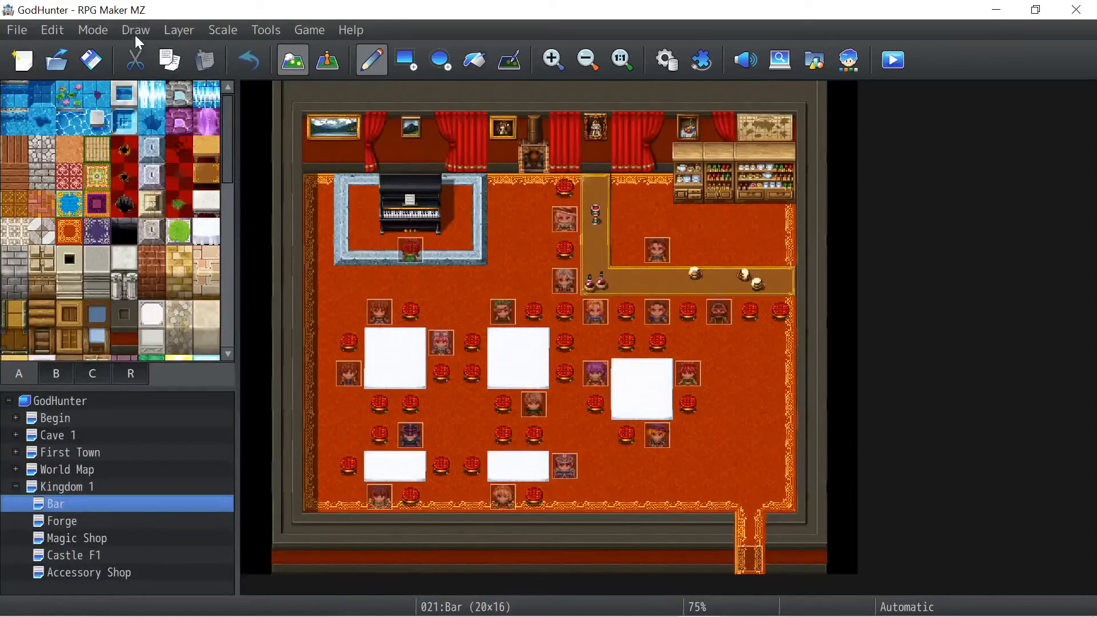
View Layer 1, Layer 2, Layer 3 and Layer 4 of the Bar map one after another.
click(171, 31)
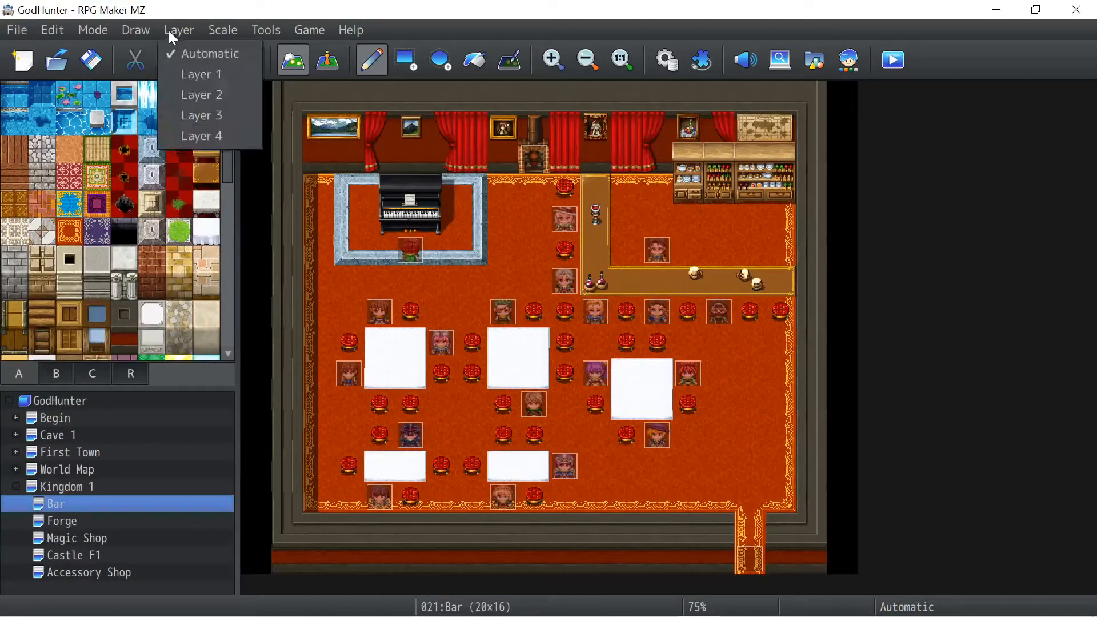
click(196, 76)
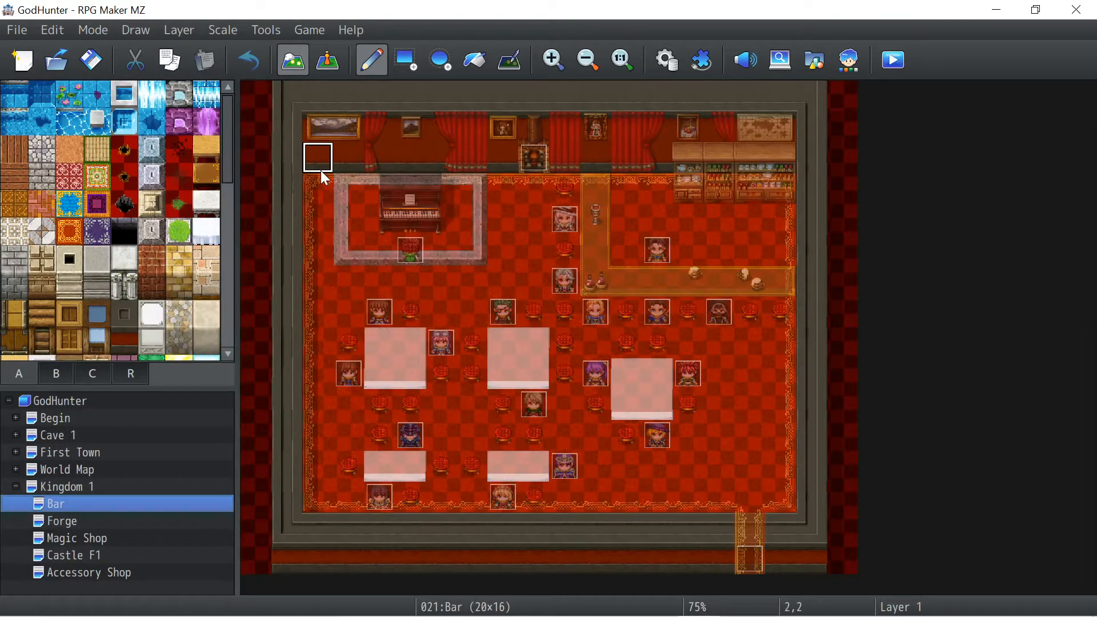
click(166, 32)
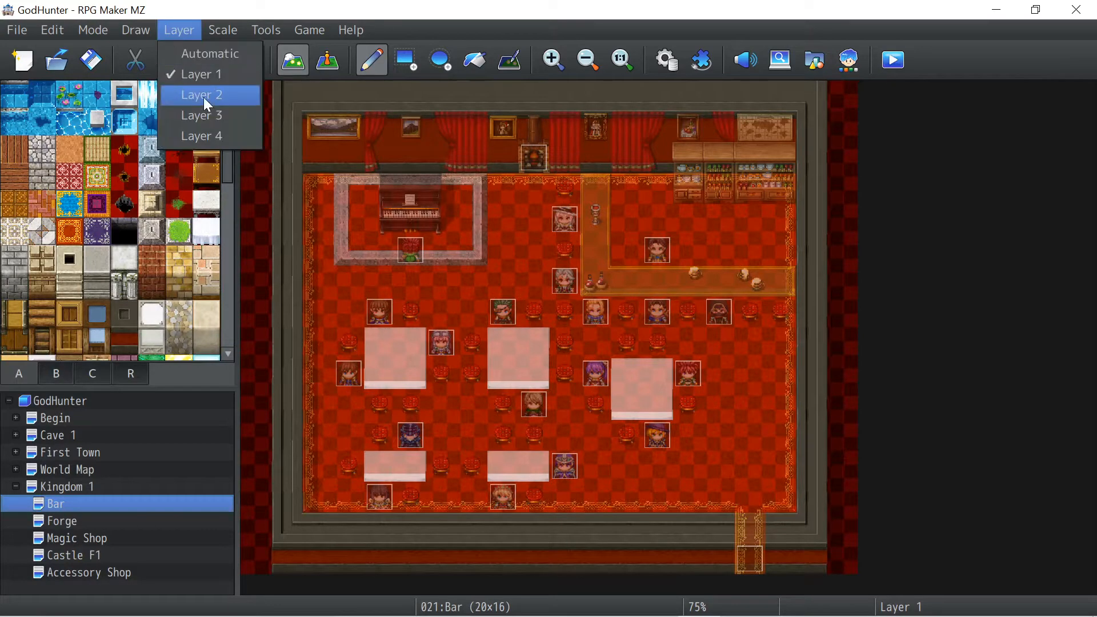
click(203, 97)
click(179, 29)
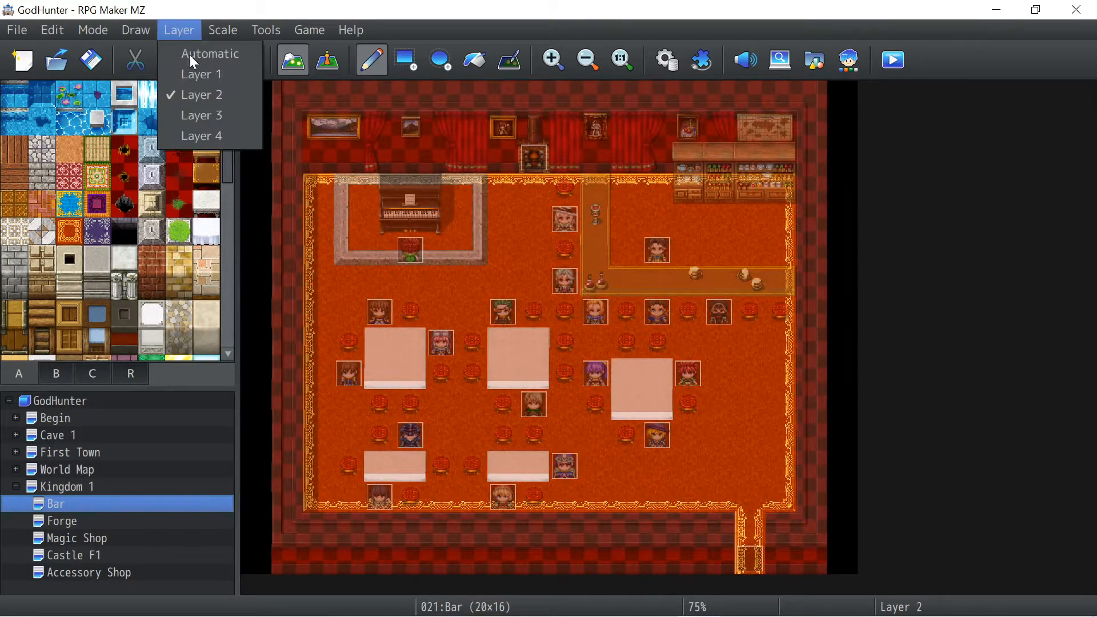
click(201, 112)
click(179, 31)
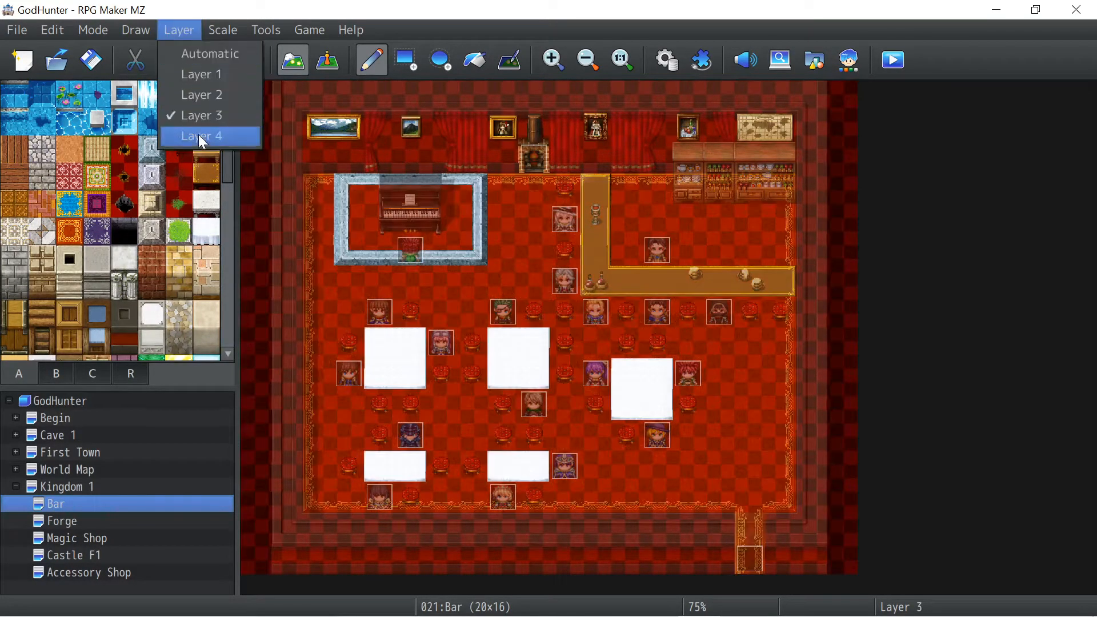
click(197, 135)
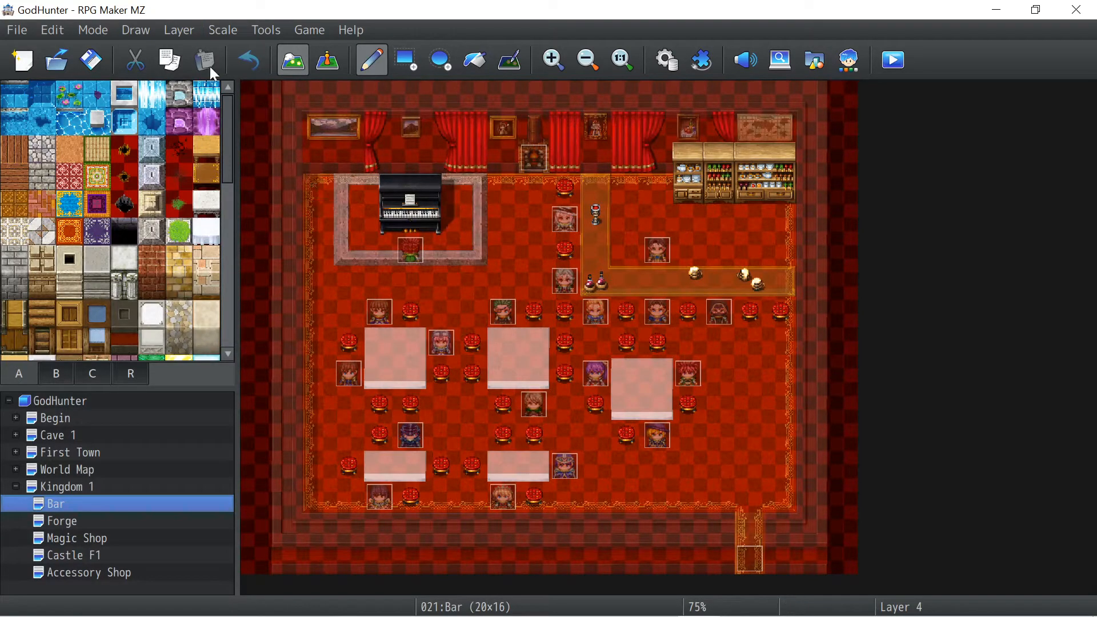
Compare Layer 1 with Layer 4 on the Bar map and return to Automatic layer selection.
click(180, 30)
click(196, 82)
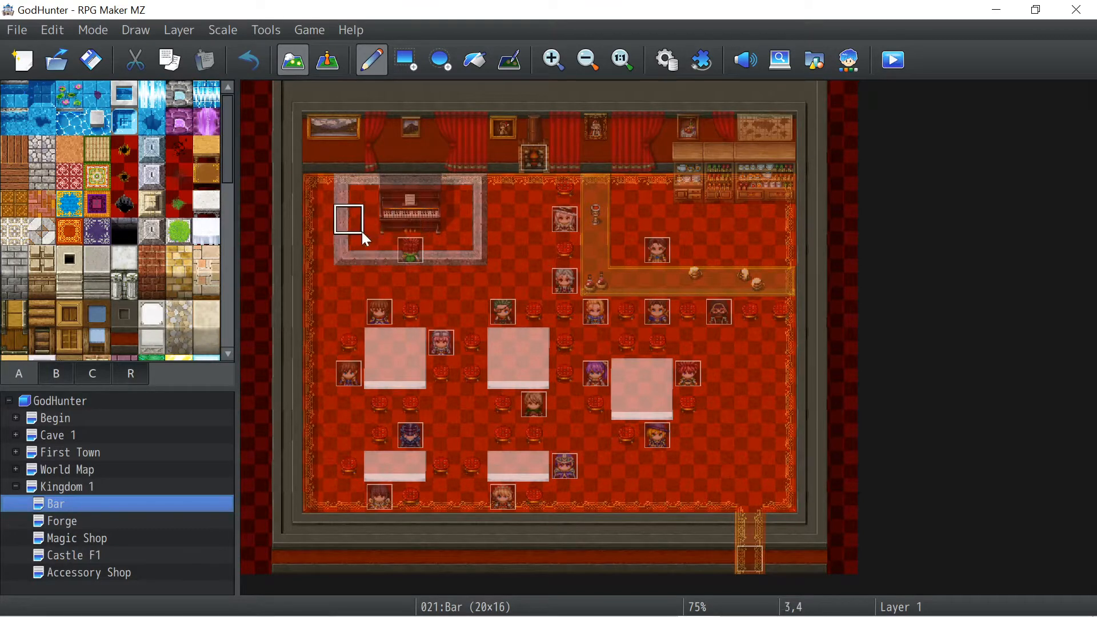
click(187, 32)
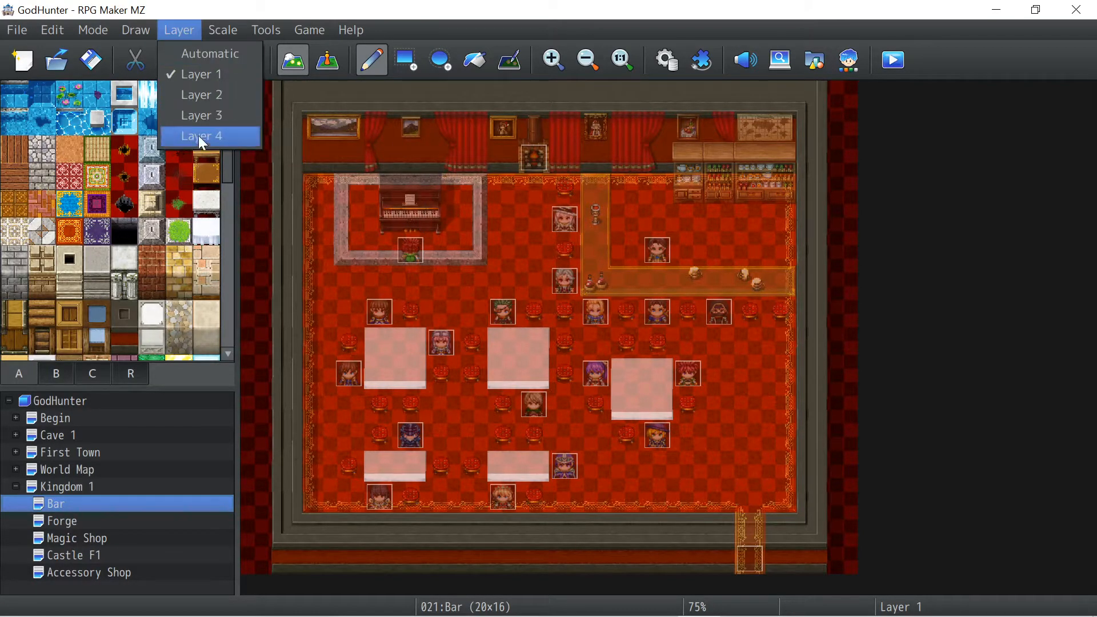
click(200, 139)
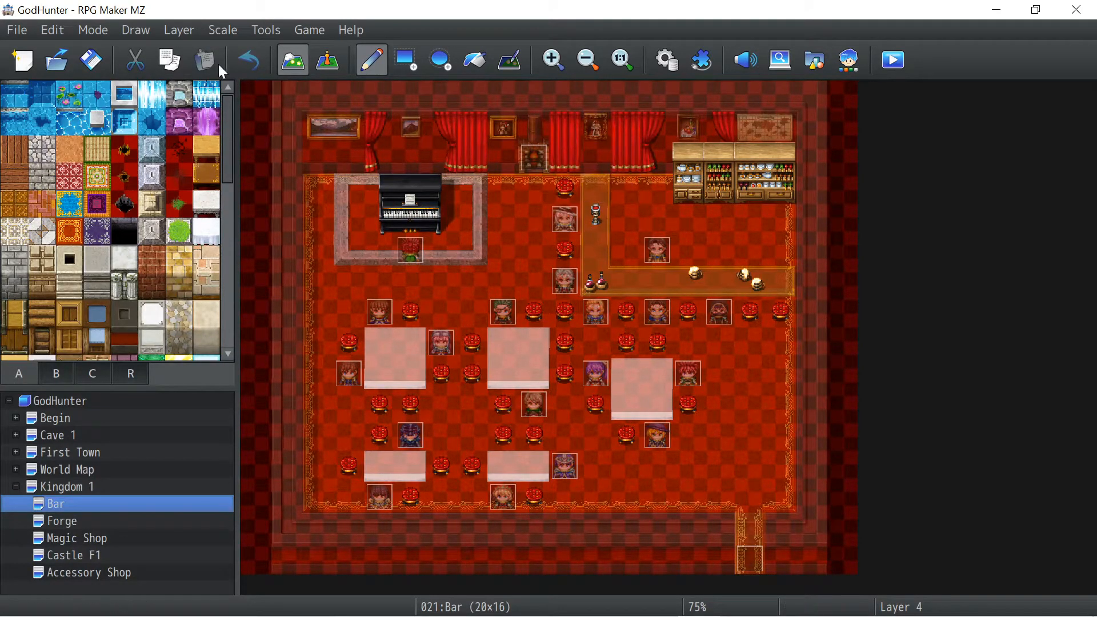
click(192, 31)
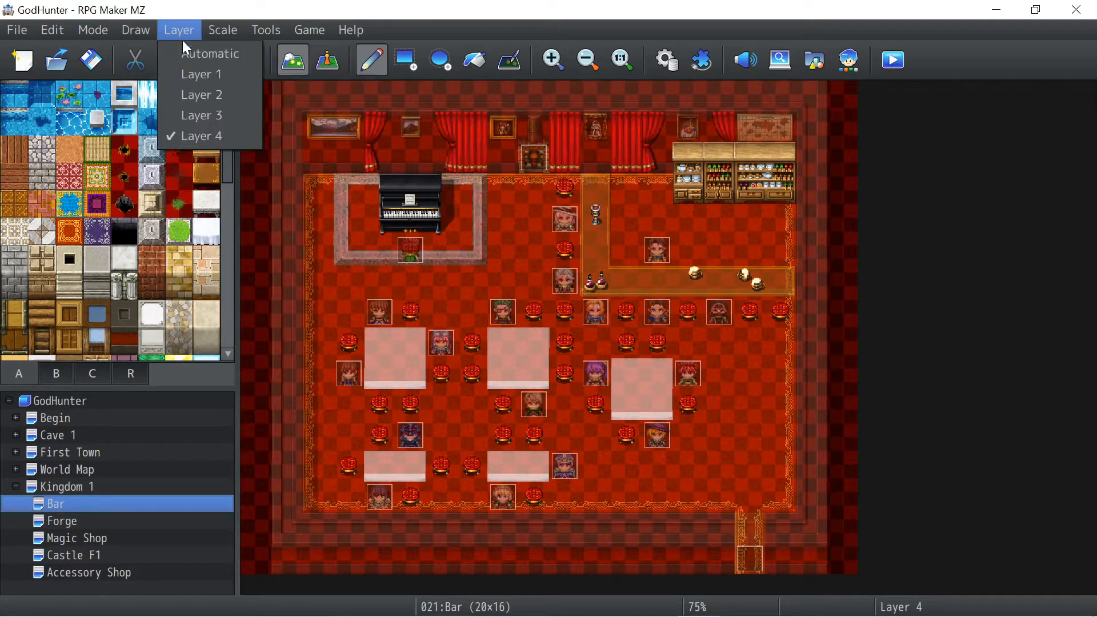
click(212, 51)
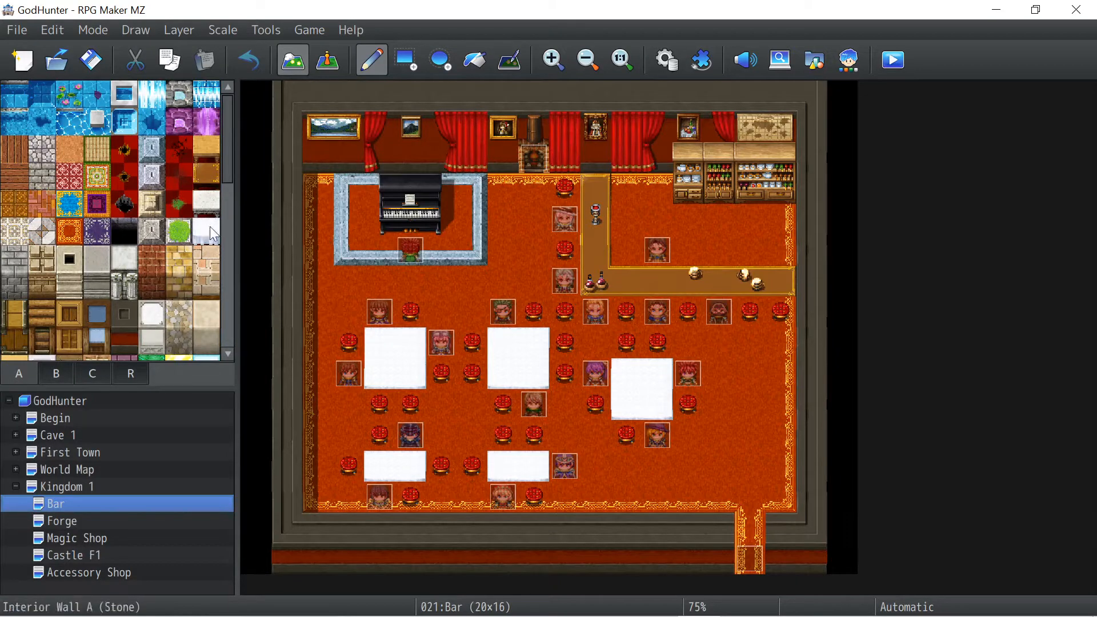
Switch to event editing mode and look over the Bar map's event list from its start.
click(327, 59)
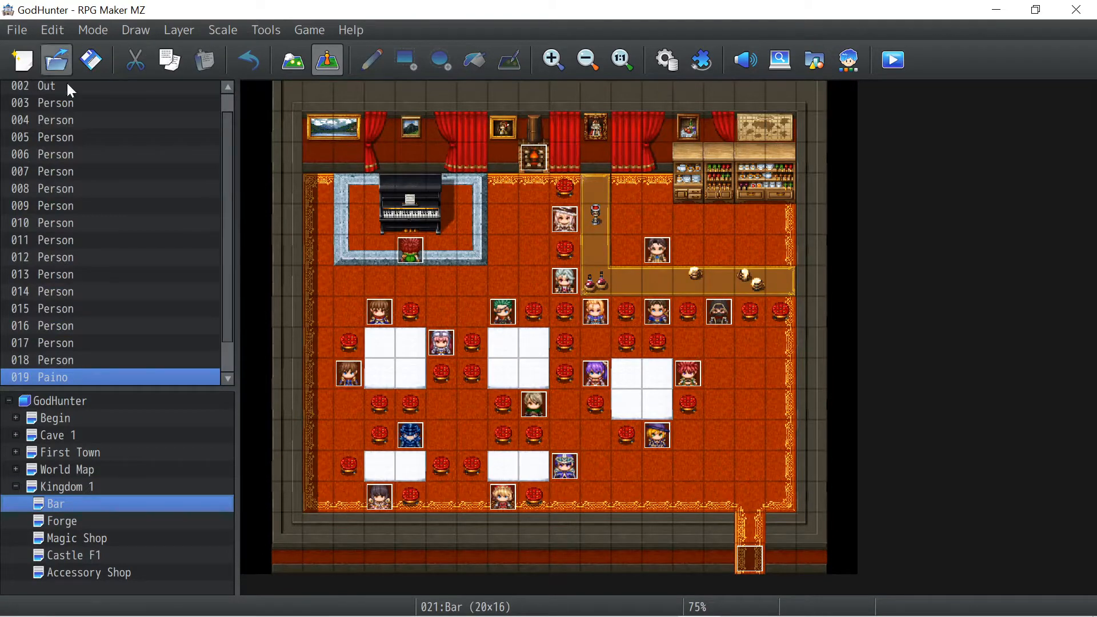
scroll(63, 170, up, 1)
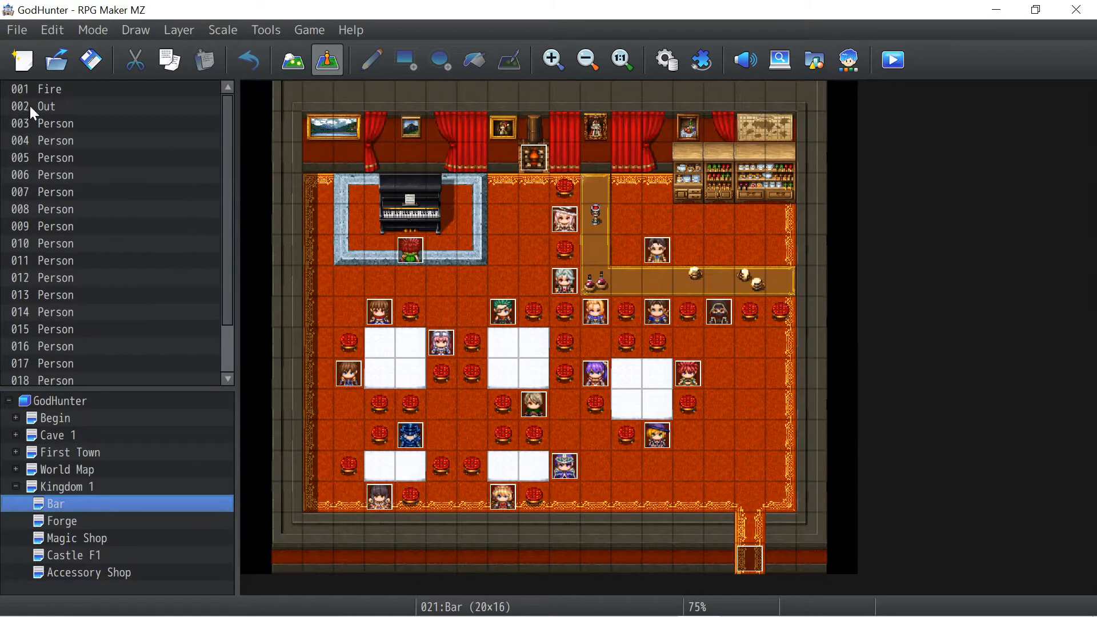
Open the Forge map, locate its Heat event, and view the settings of its Smith event.
click(62, 521)
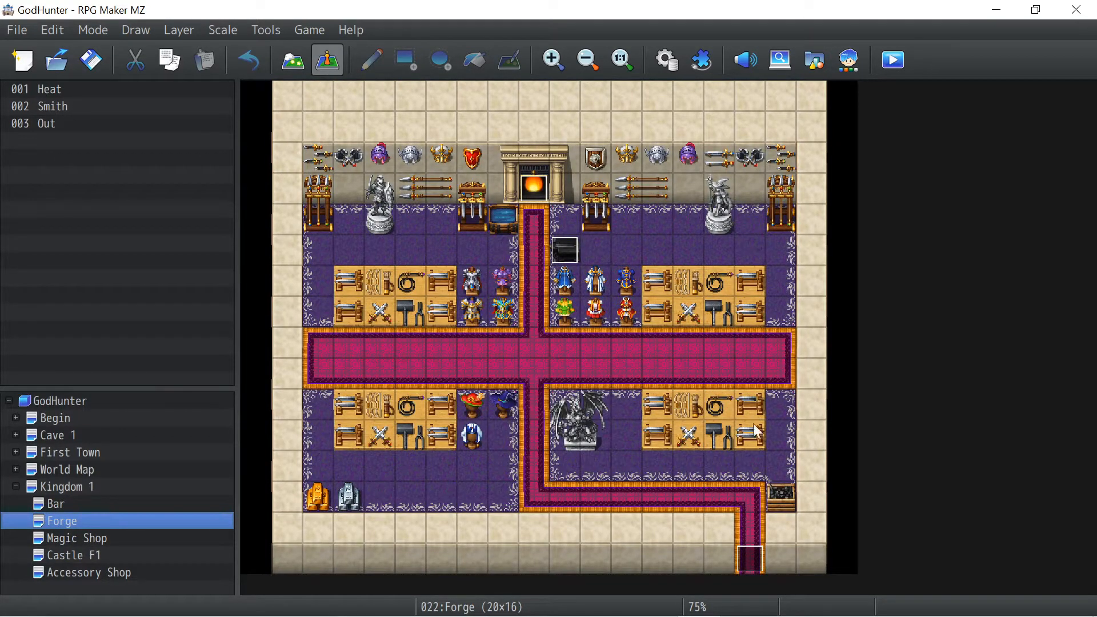
click(562, 350)
mouse_move(561, 348)
mouse_down()
mouse_move(372, 355)
mouse_move(386, 362)
mouse_up()
click(34, 89)
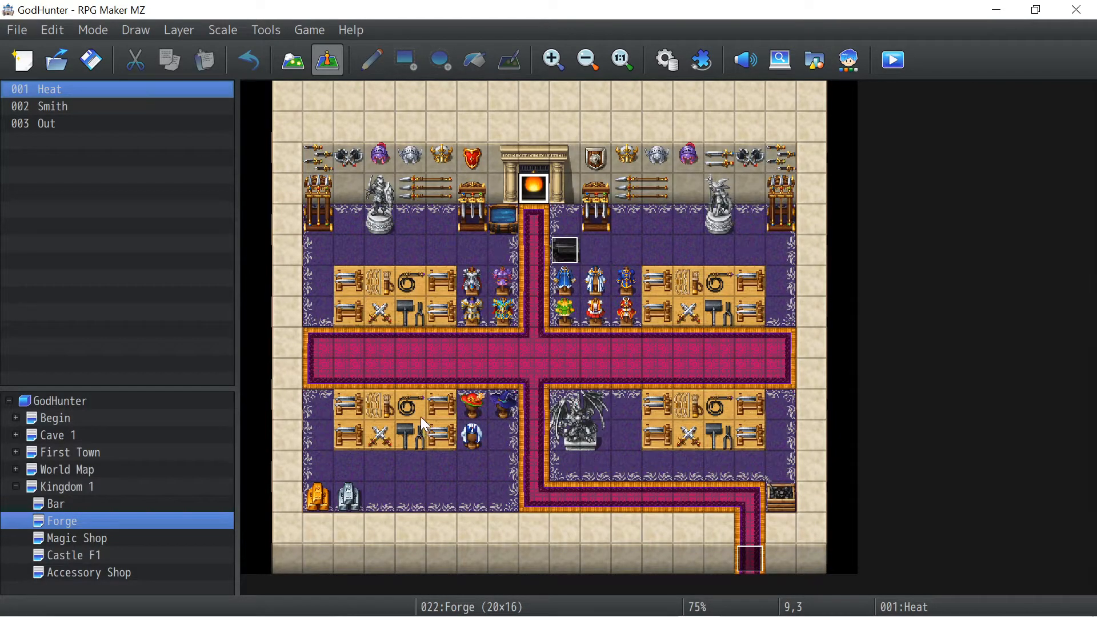
click(286, 557)
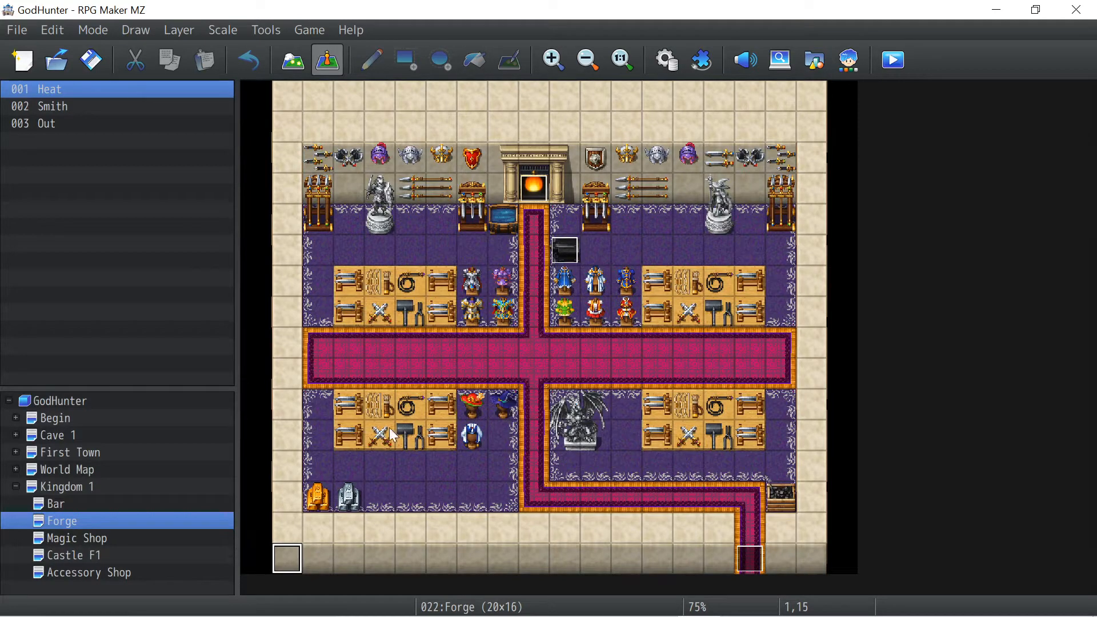
double_click(53, 107)
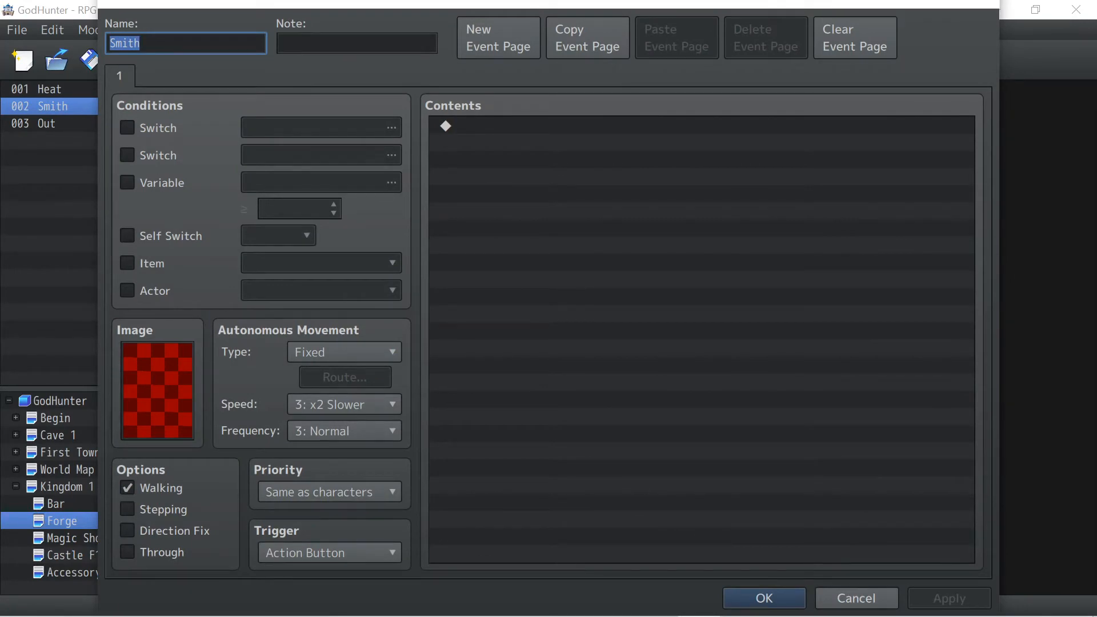
click(763, 598)
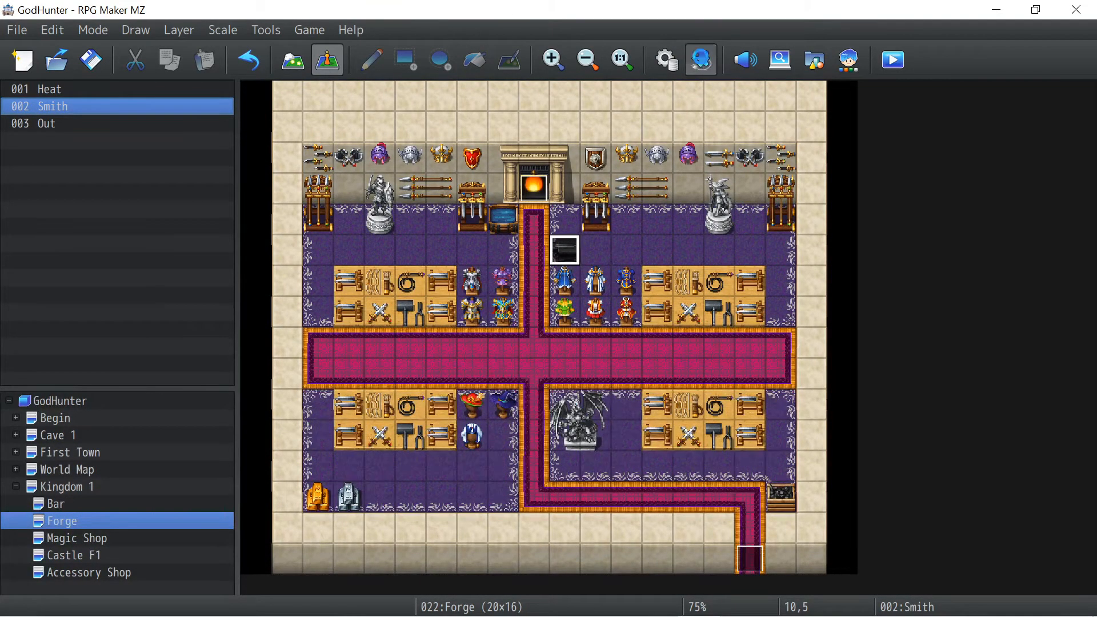
Open the AltMenuScreen plugin's settings, set its status to OFF and back to ON, and accept the plugin list.
click(701, 59)
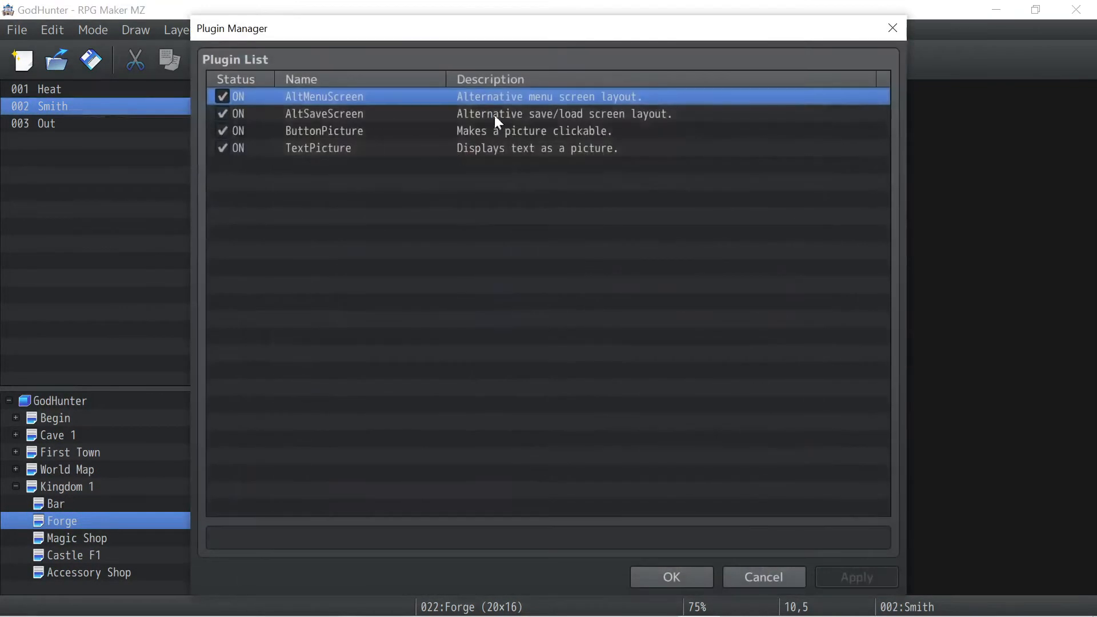
double_click(268, 101)
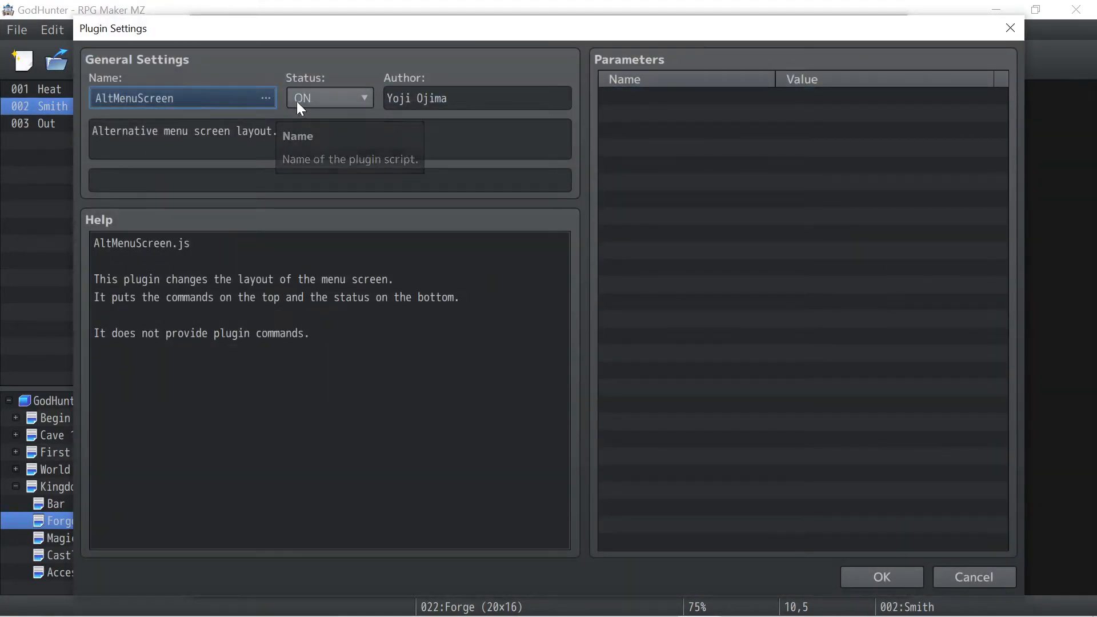
click(327, 98)
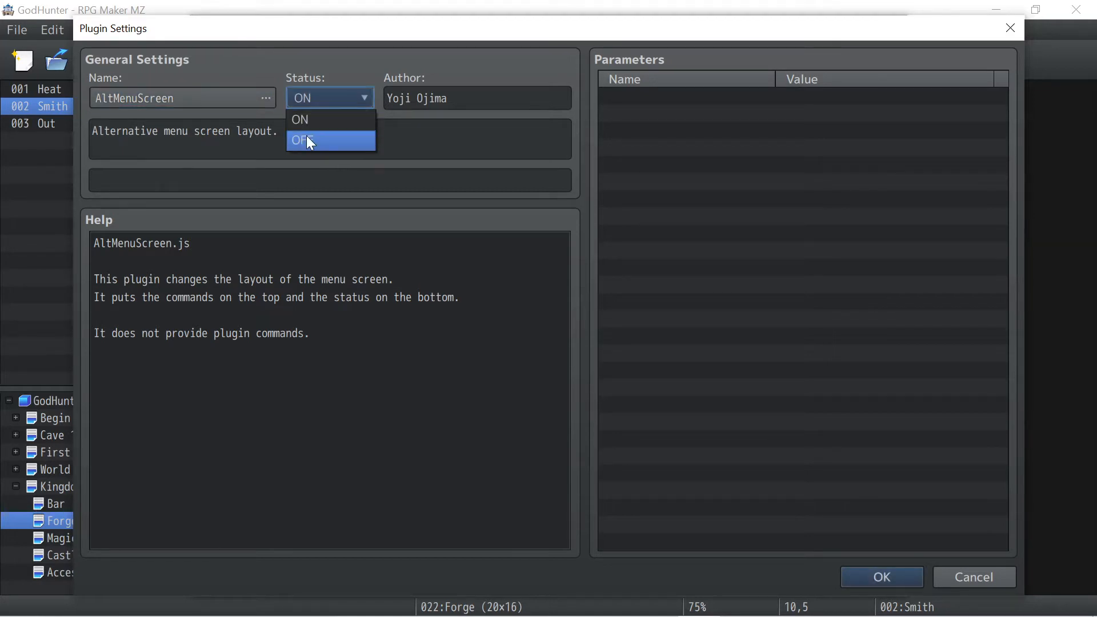
click(309, 141)
click(307, 103)
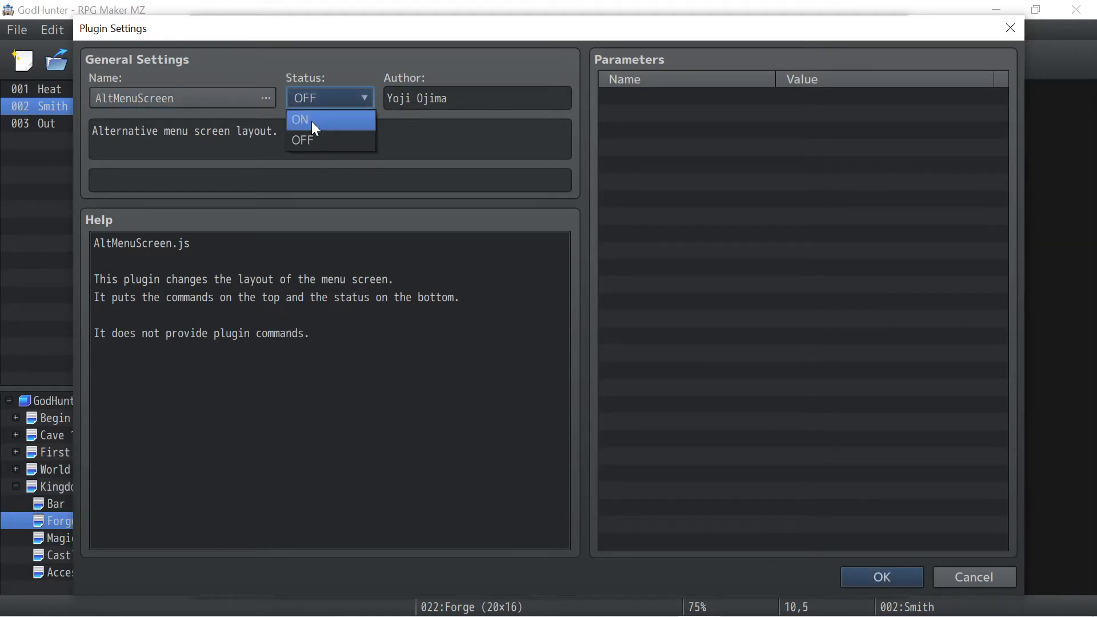
click(311, 121)
click(882, 576)
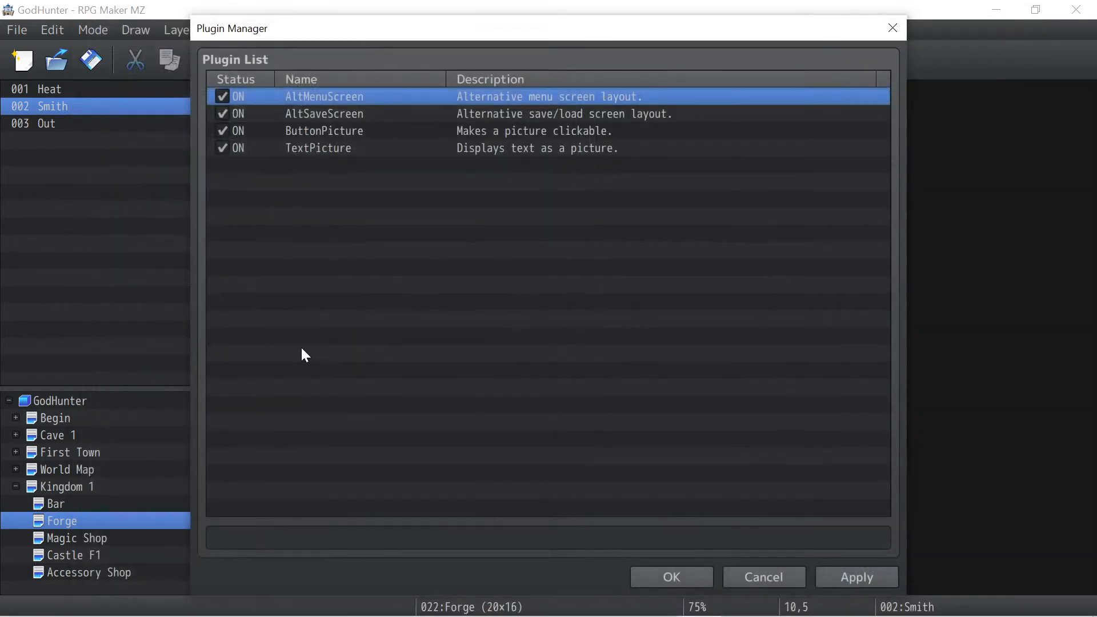
click(226, 124)
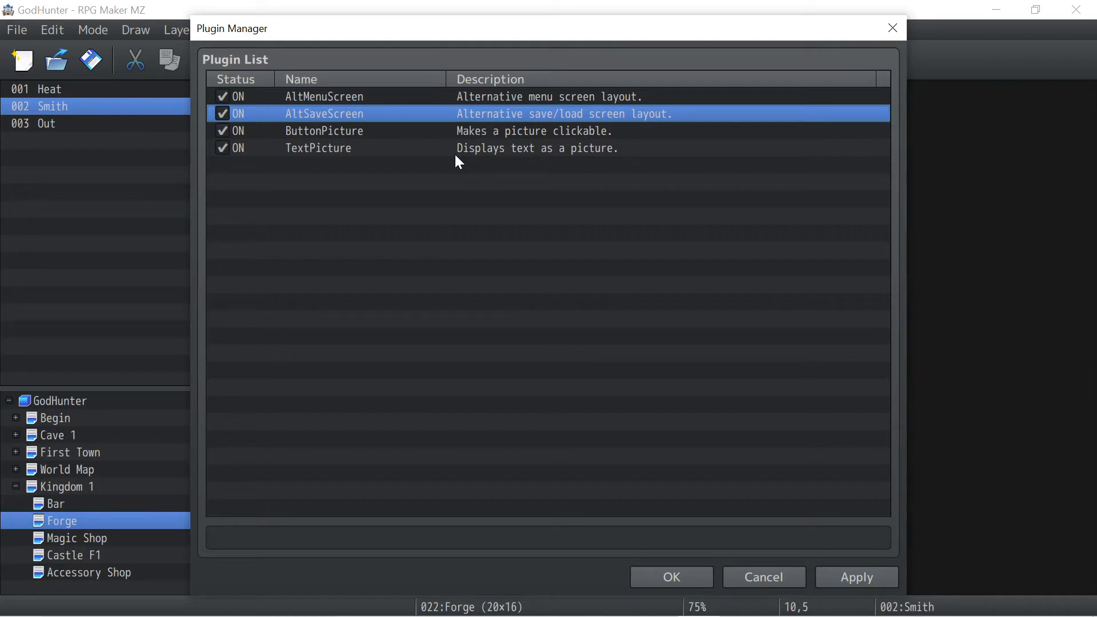
click(665, 576)
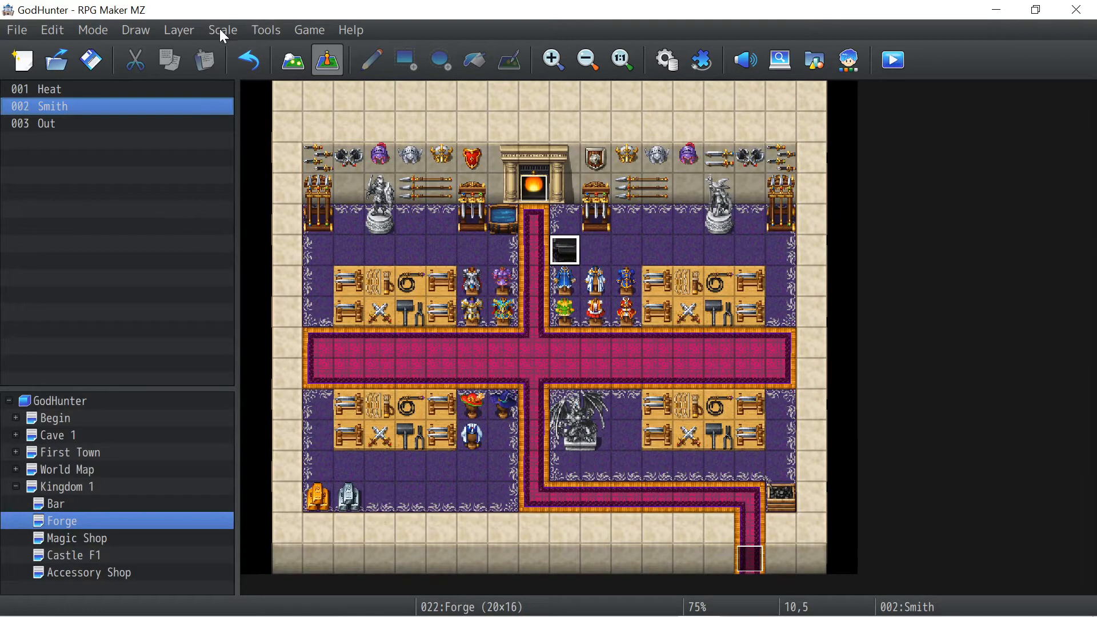
Browse the BGM tracks in the Sound Test and close it.
click(745, 60)
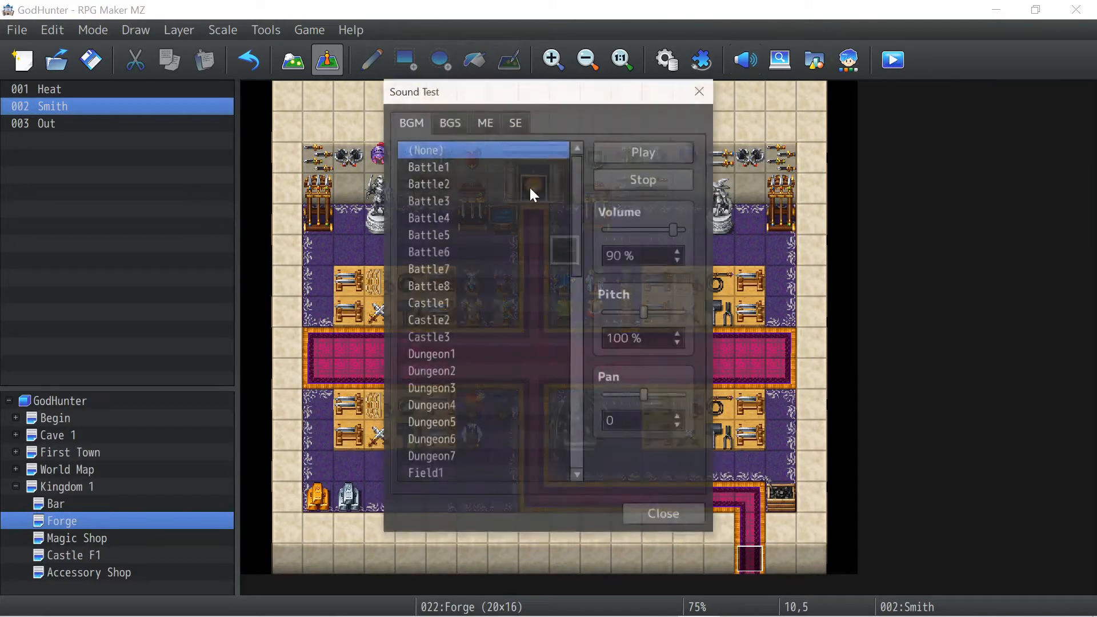
click(445, 165)
scroll(454, 245, down, 1)
scroll(461, 280, down, 10)
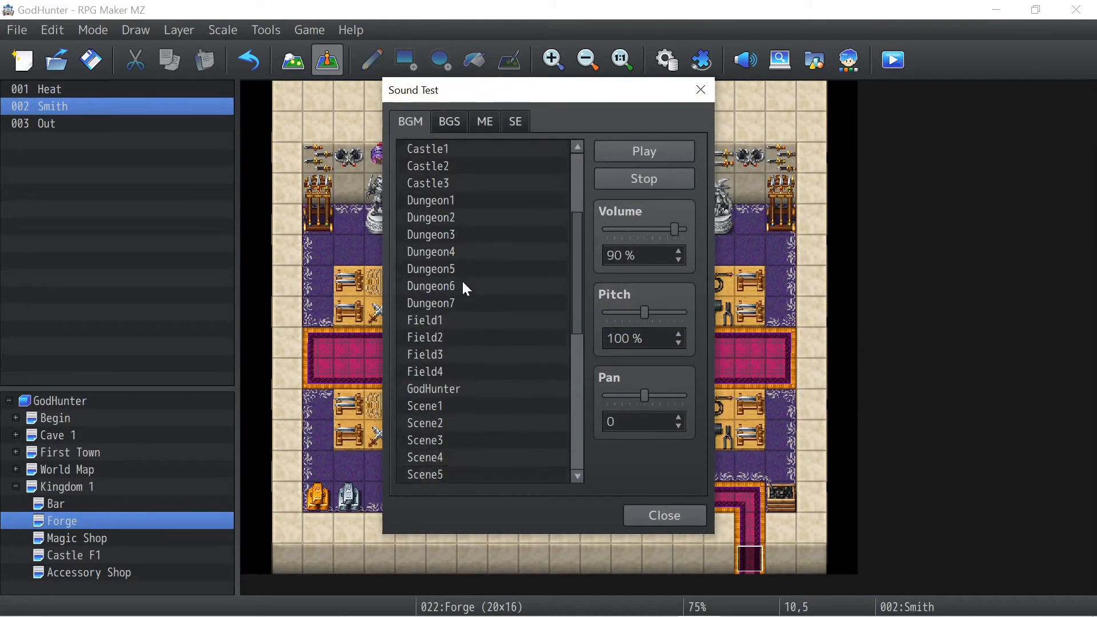
click(640, 516)
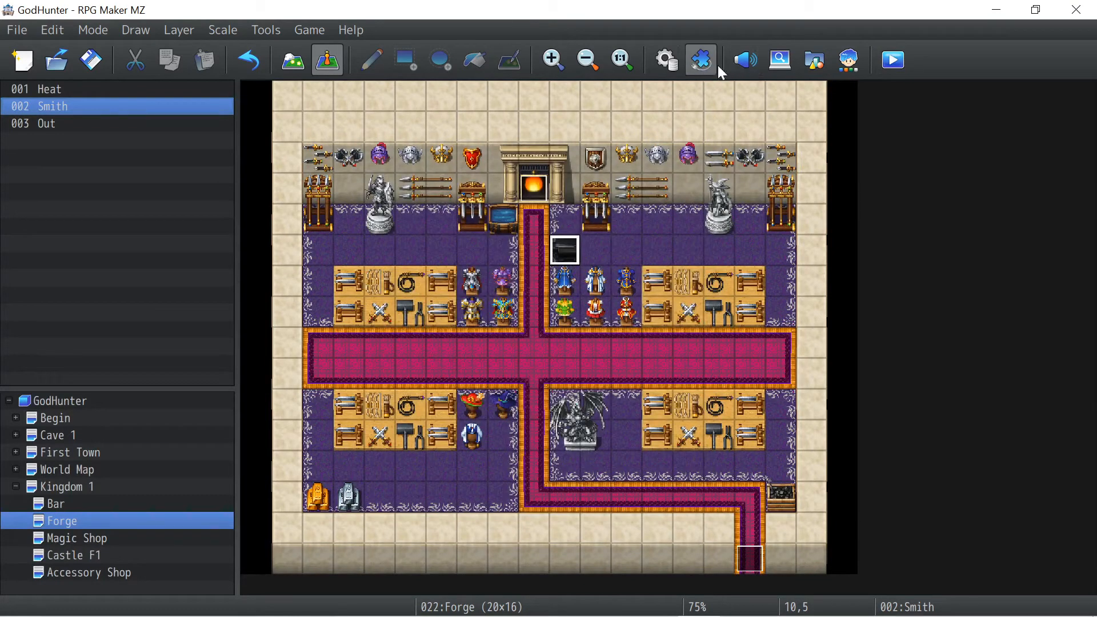
Open the Event Searcher, view the available switches and accept switch 0001 Fire as the search criterion.
click(780, 60)
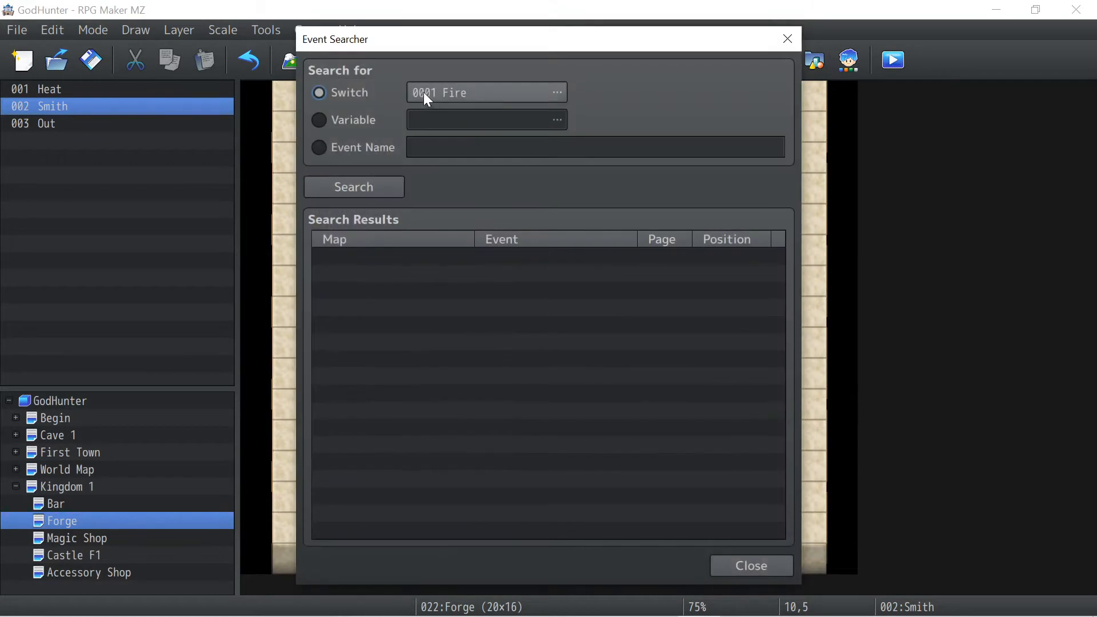
click(457, 106)
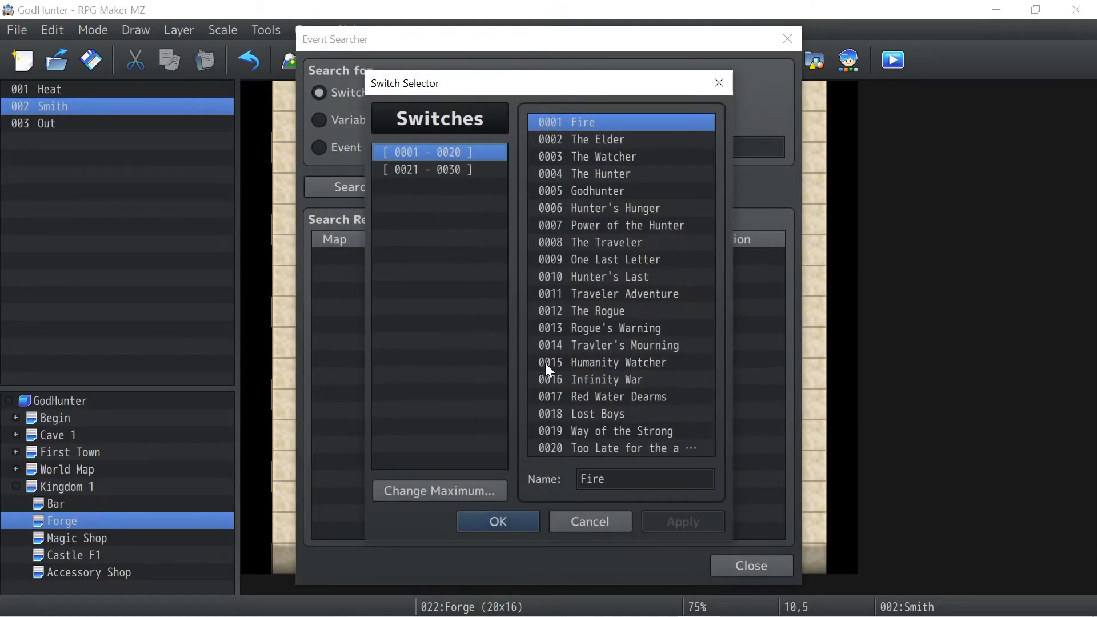
click(529, 519)
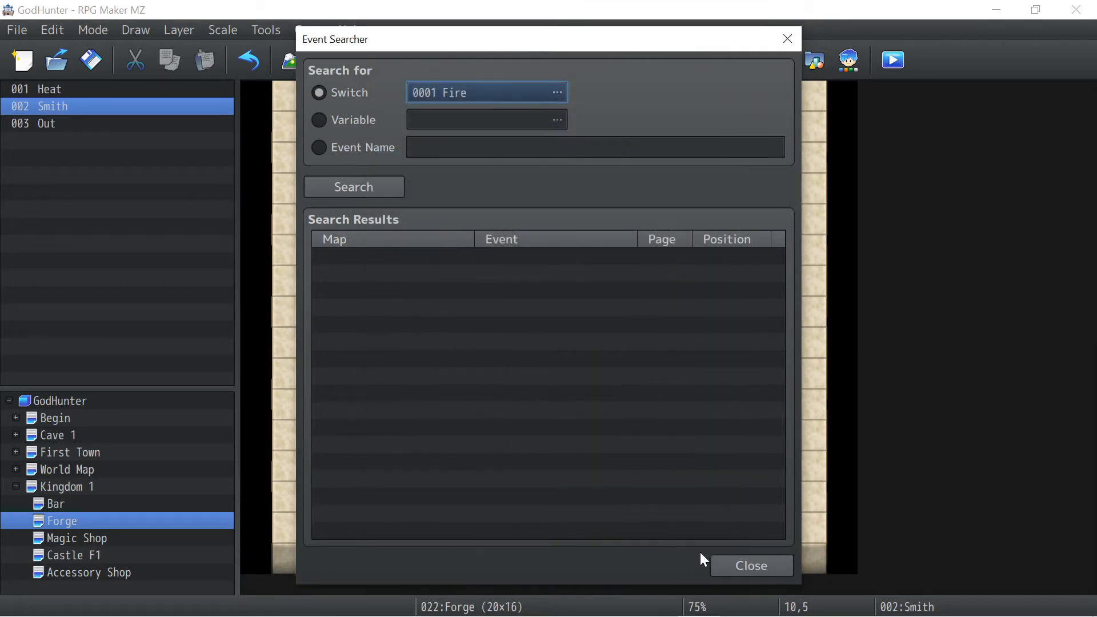
Change the search criterion to event name and search for events named "Magic".
click(318, 147)
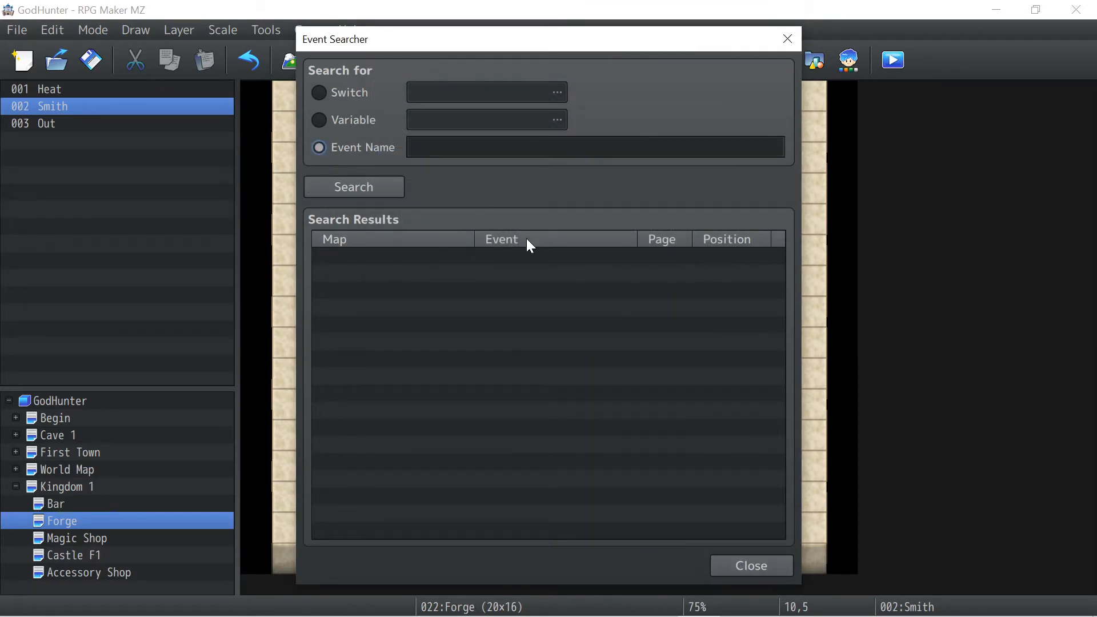
click(486, 148)
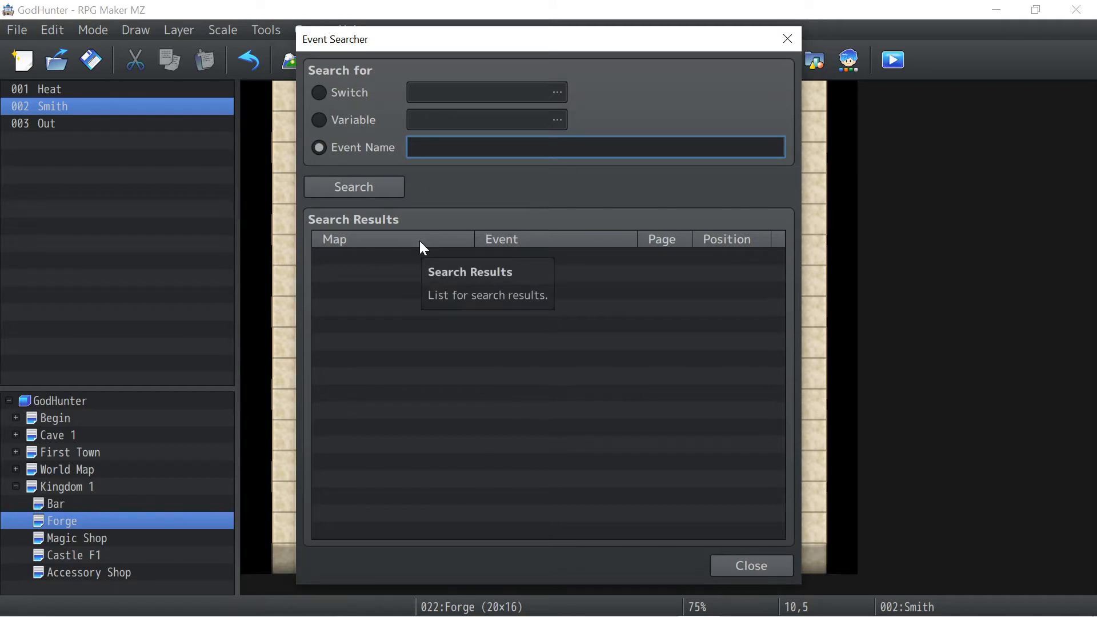
text(Maf)
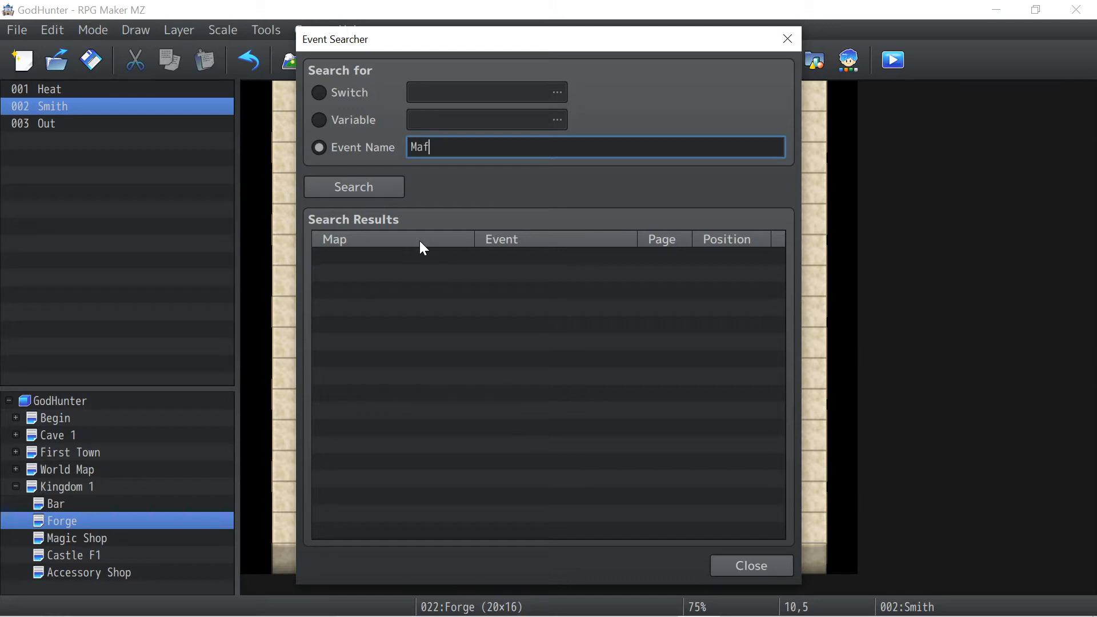
key(BackSpace)
text(gic)
click(383, 189)
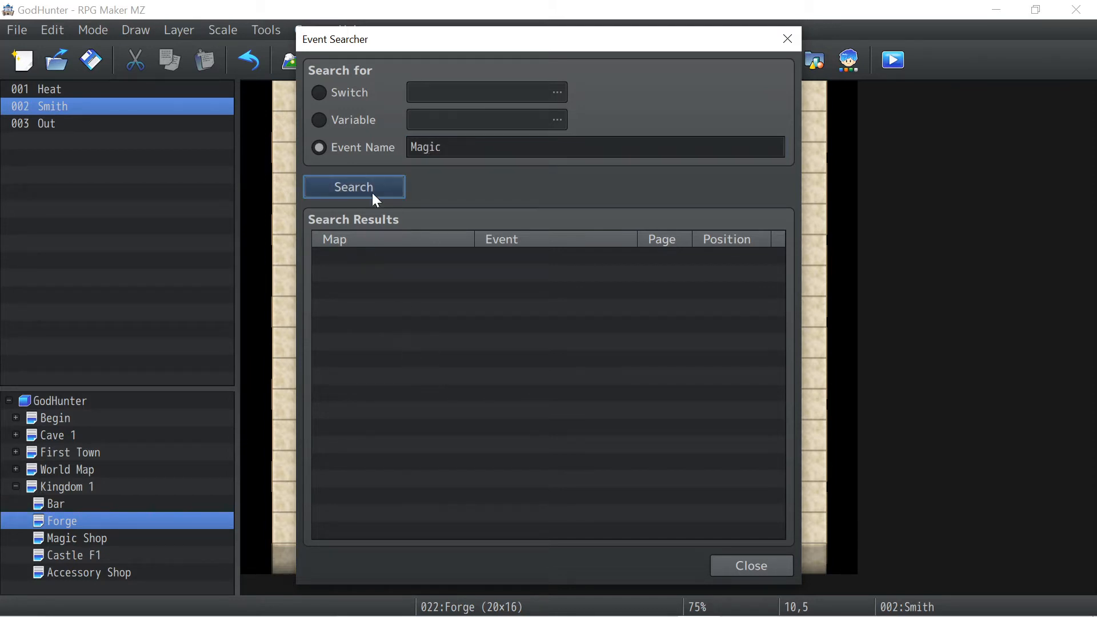
Search for events named "Magic Shop" and close the Event Searcher.
double_click(425, 146)
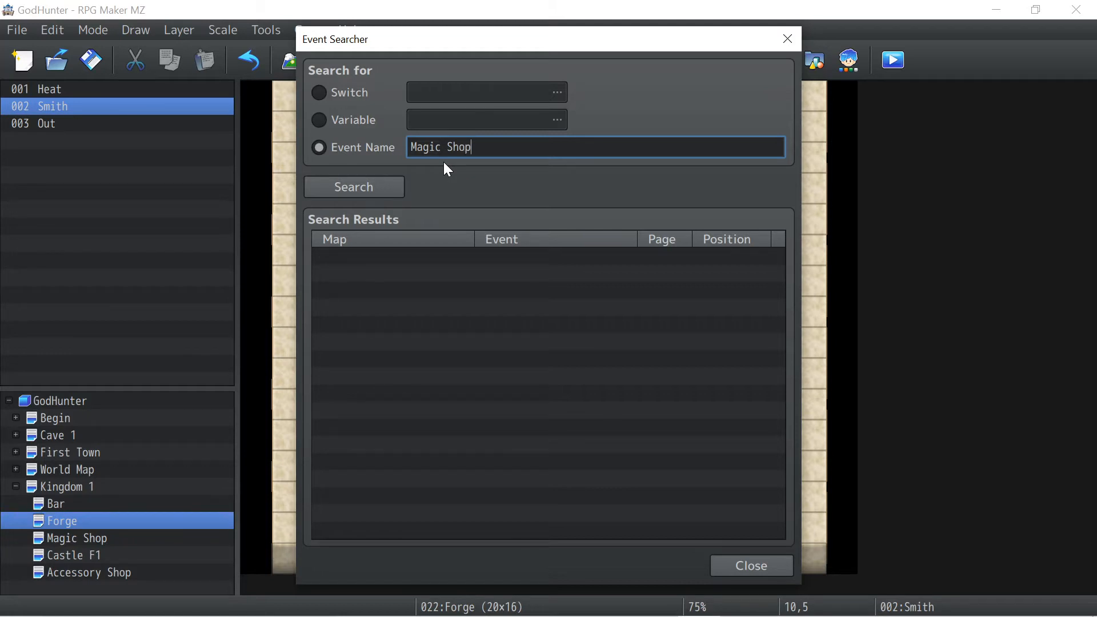
click(390, 185)
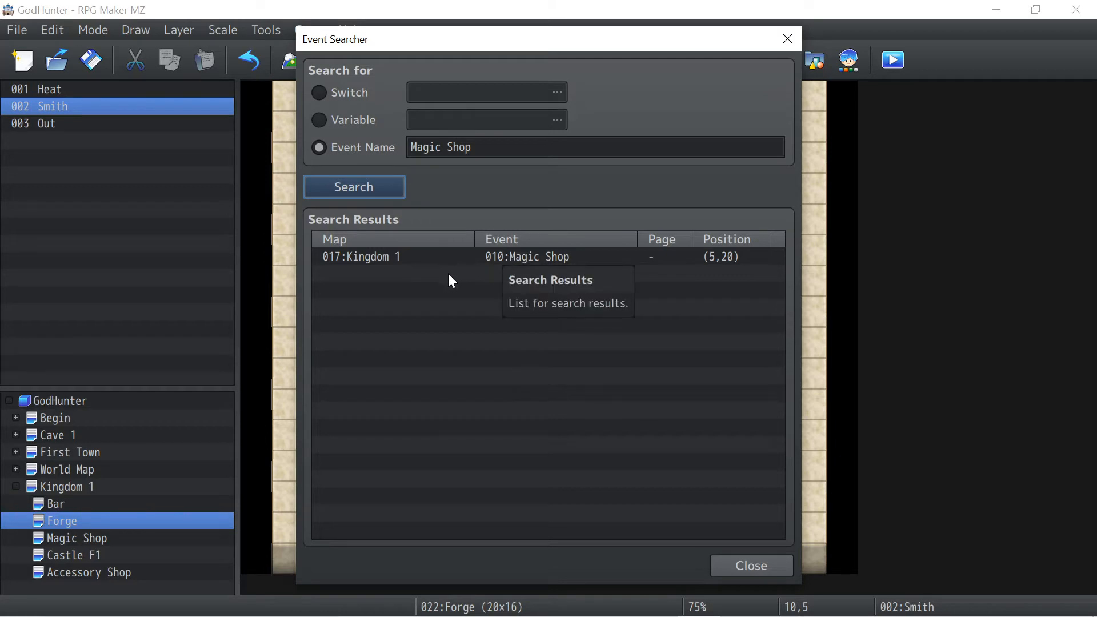
click(726, 566)
View the img/parallaxes and img/sv_actors files in the Resource Manager and close it.
click(816, 62)
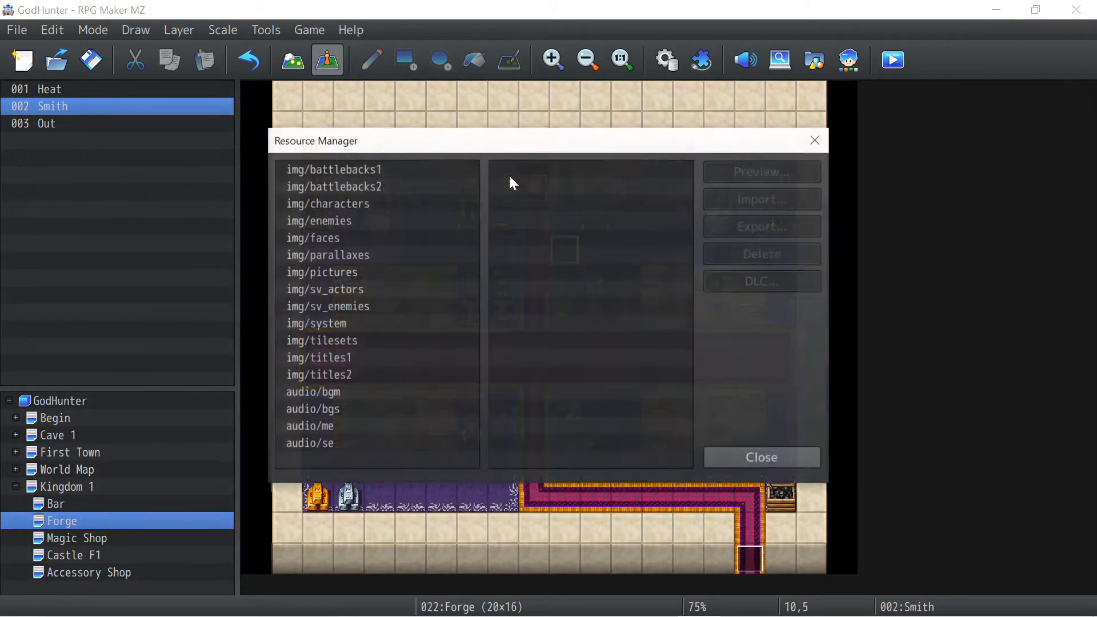
click(369, 253)
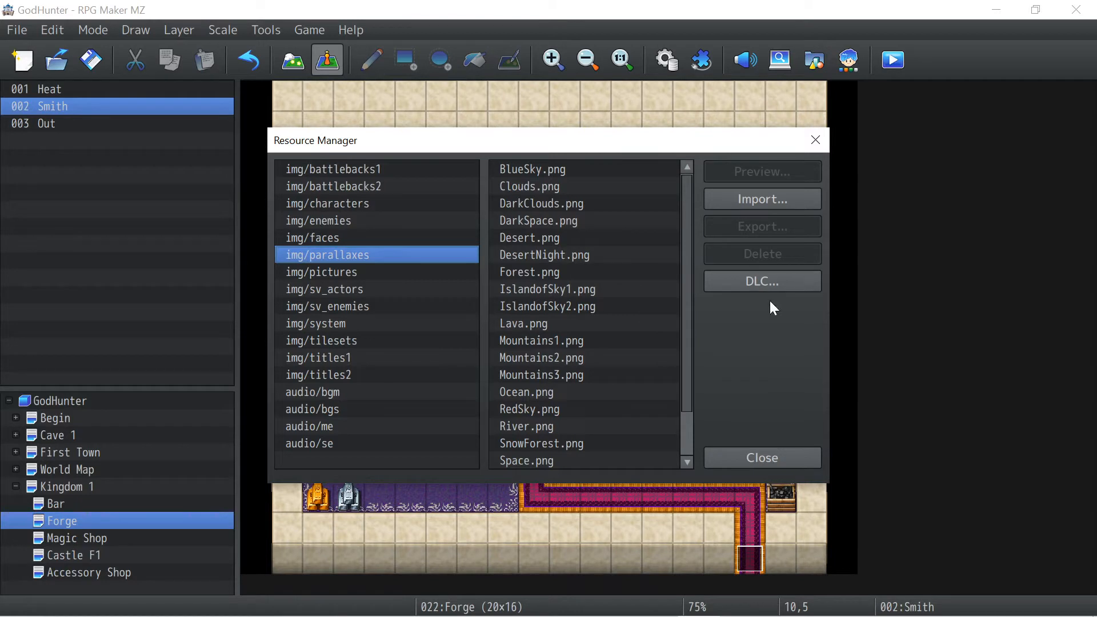
click(350, 291)
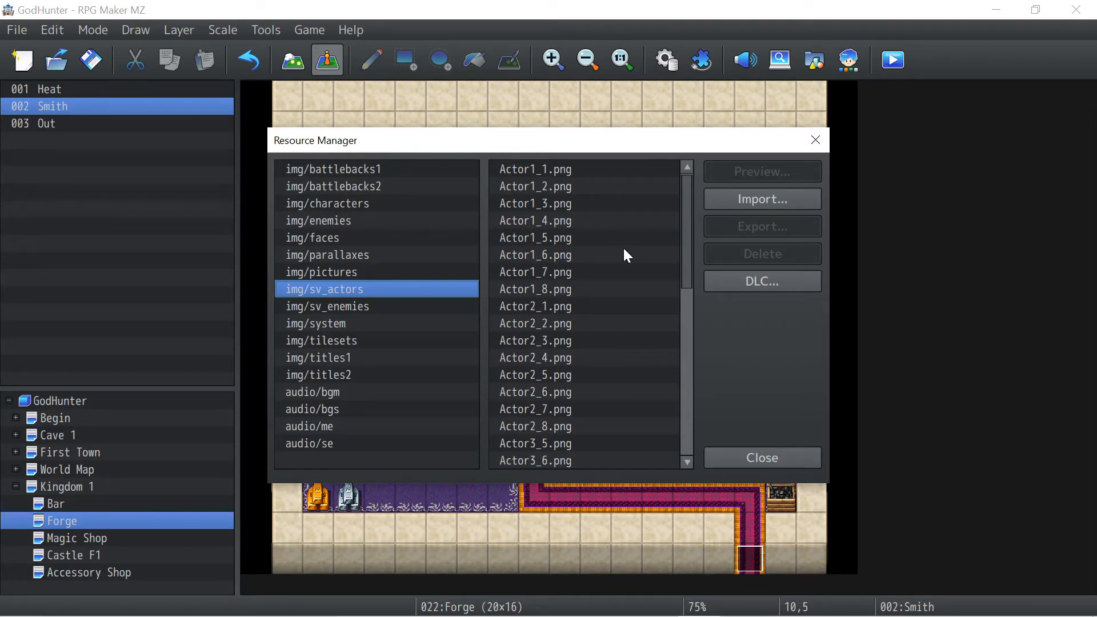
click(770, 462)
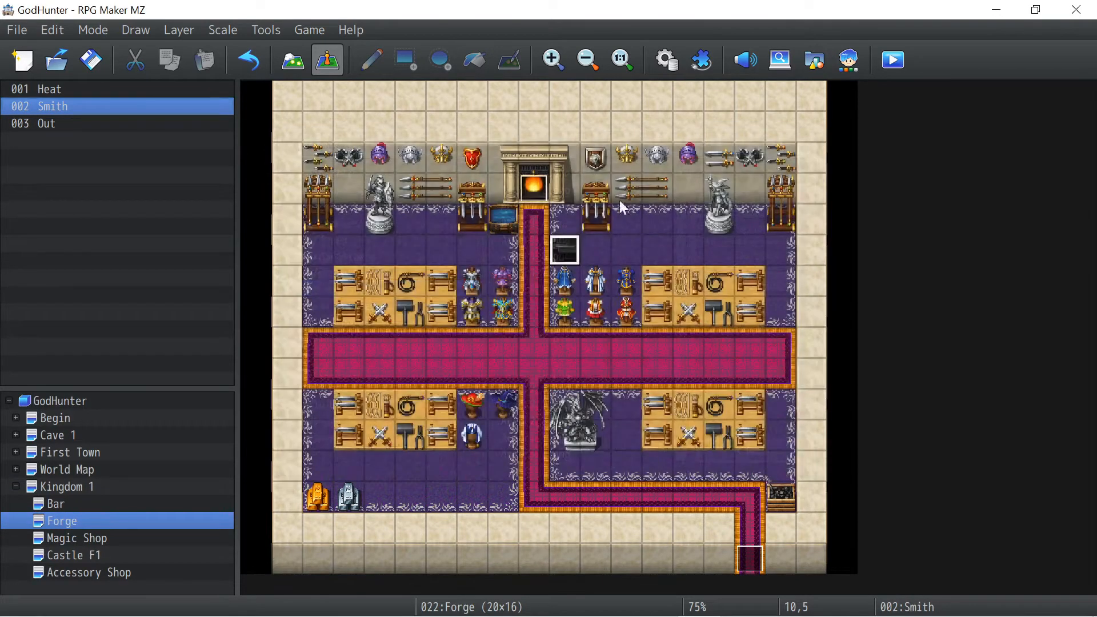
Open the Character Generator and randomize the male character several times.
click(848, 60)
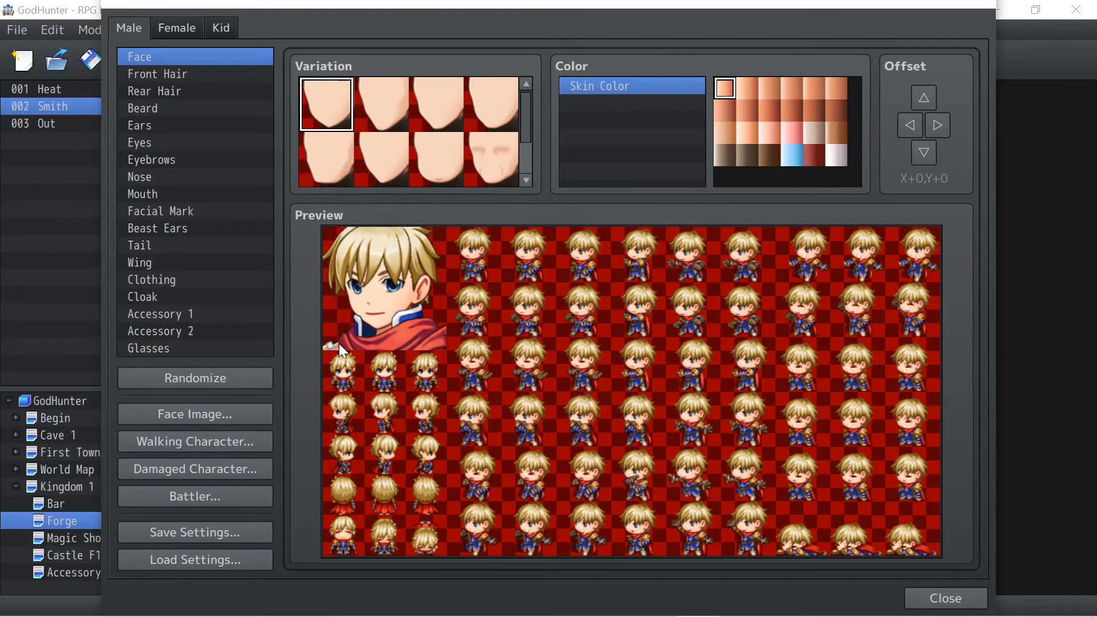
click(181, 384)
click(209, 379)
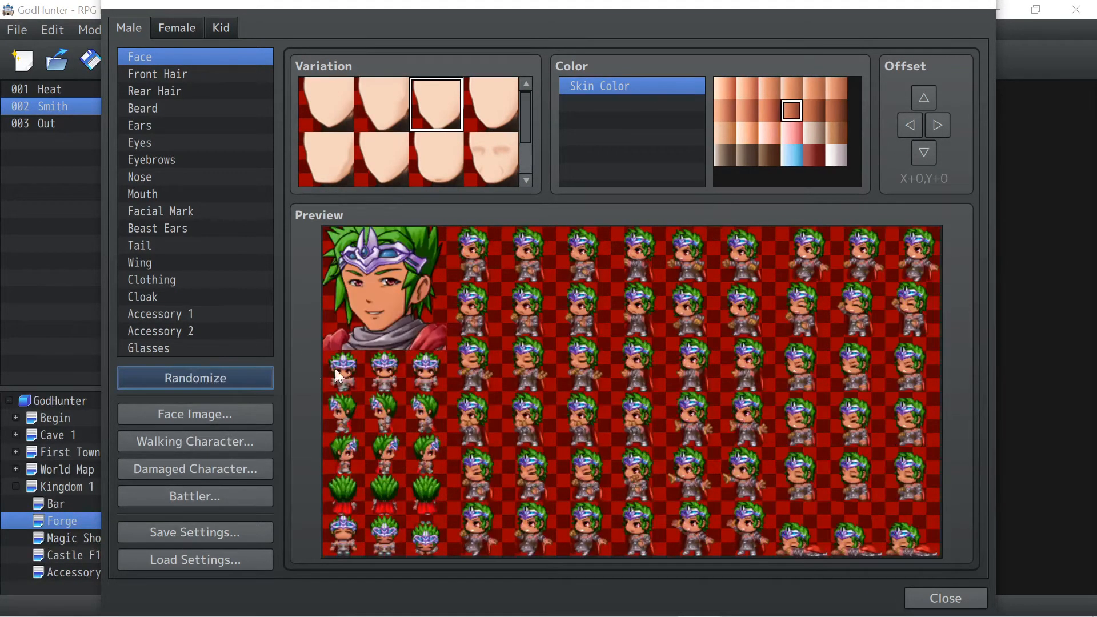
click(209, 379)
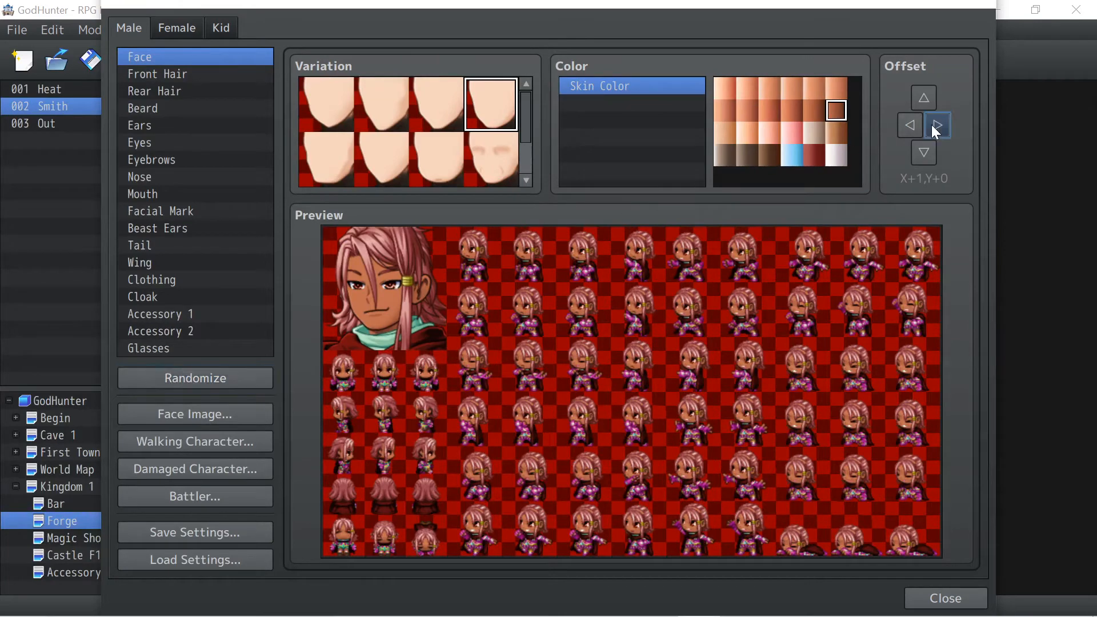
Try shifting the character's face up, down, left and right with the offset controls.
click(924, 98)
click(926, 155)
click(927, 156)
click(927, 155)
click(938, 126)
click(907, 125)
click(944, 124)
View the front hair, rear hair and ear variations, offset the eyes to X+1, Y+2, and close the Character Generator.
click(180, 79)
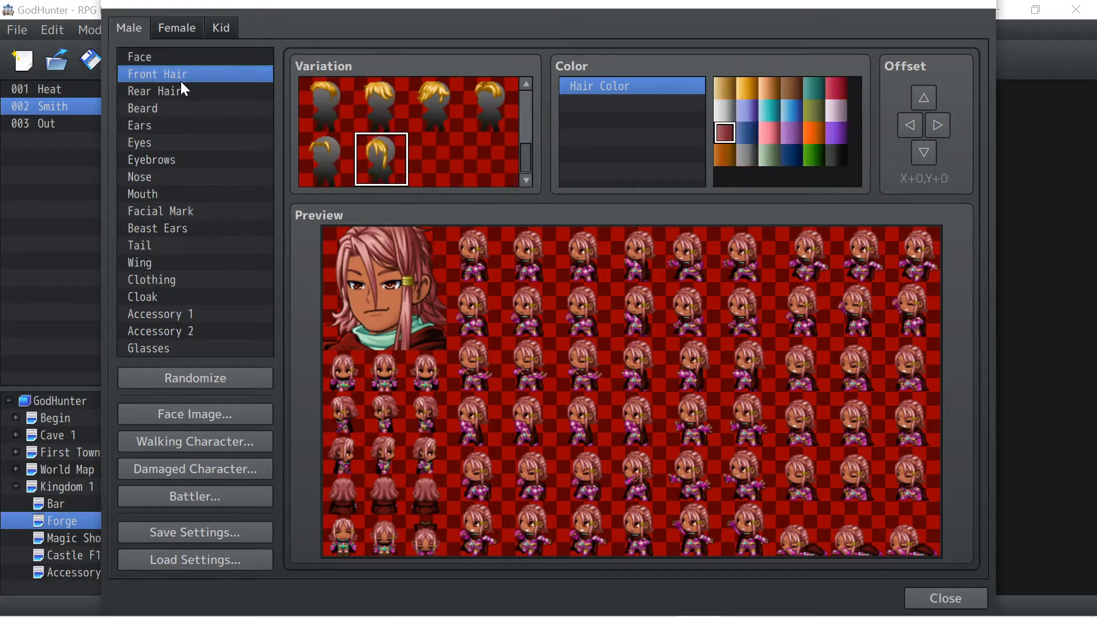
click(183, 91)
click(161, 131)
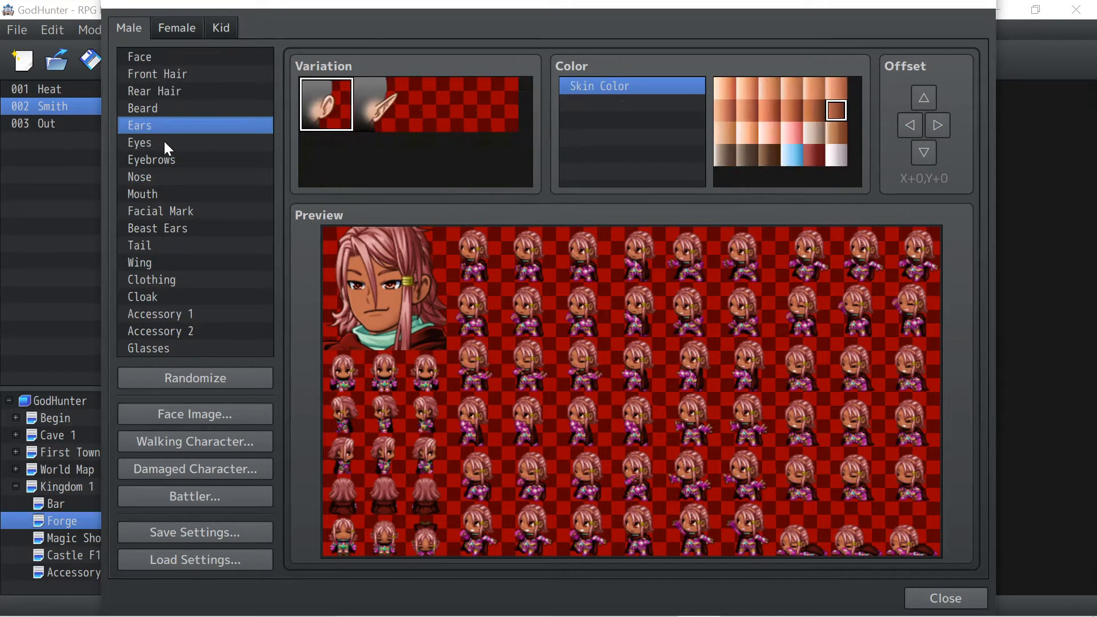
click(163, 141)
click(937, 124)
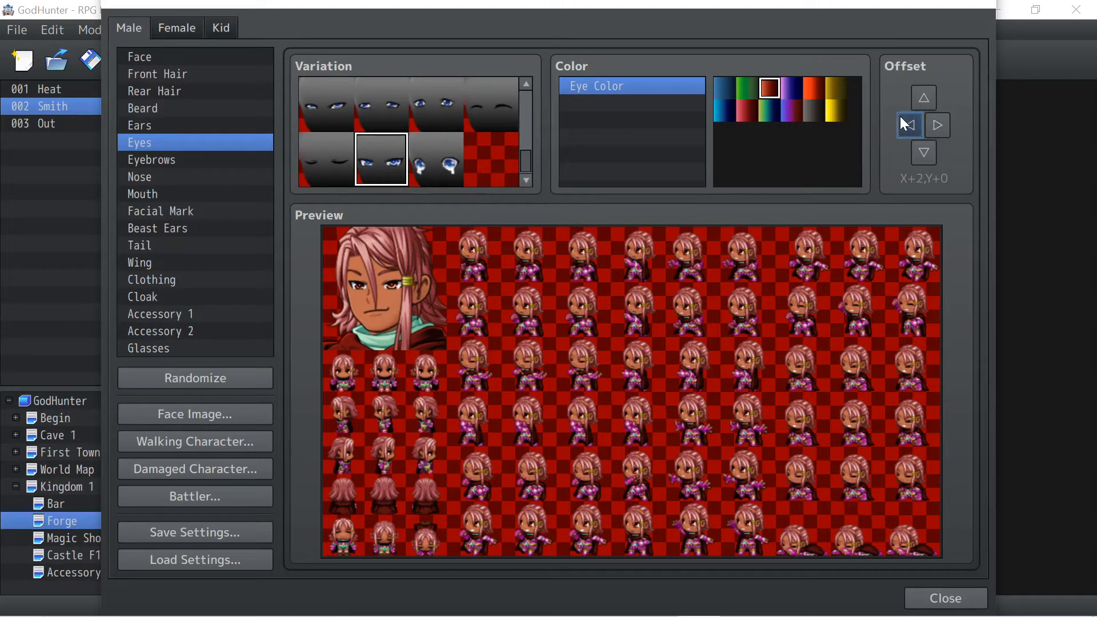
click(926, 153)
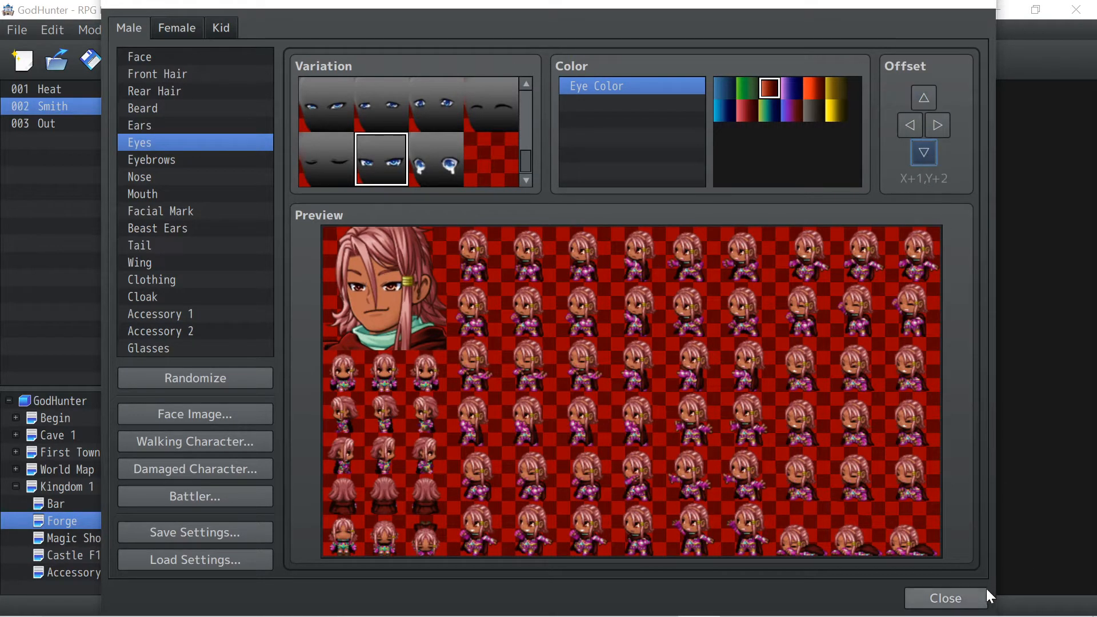
click(982, 591)
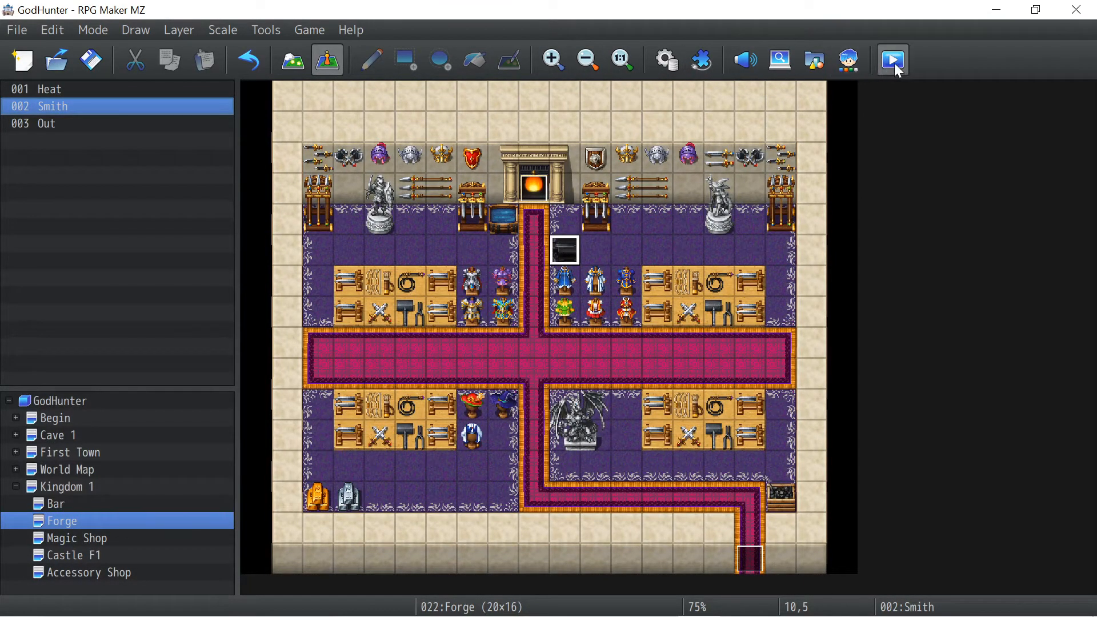
Open the Tutorial Selector, look through its list of tutorial steps and close it.
click(345, 33)
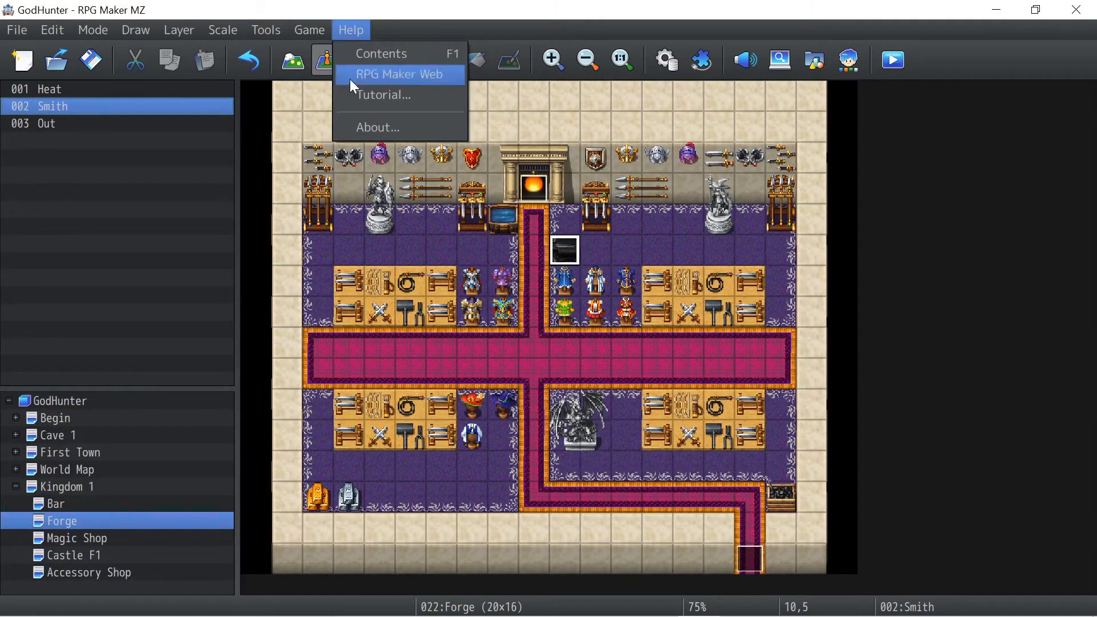
click(356, 95)
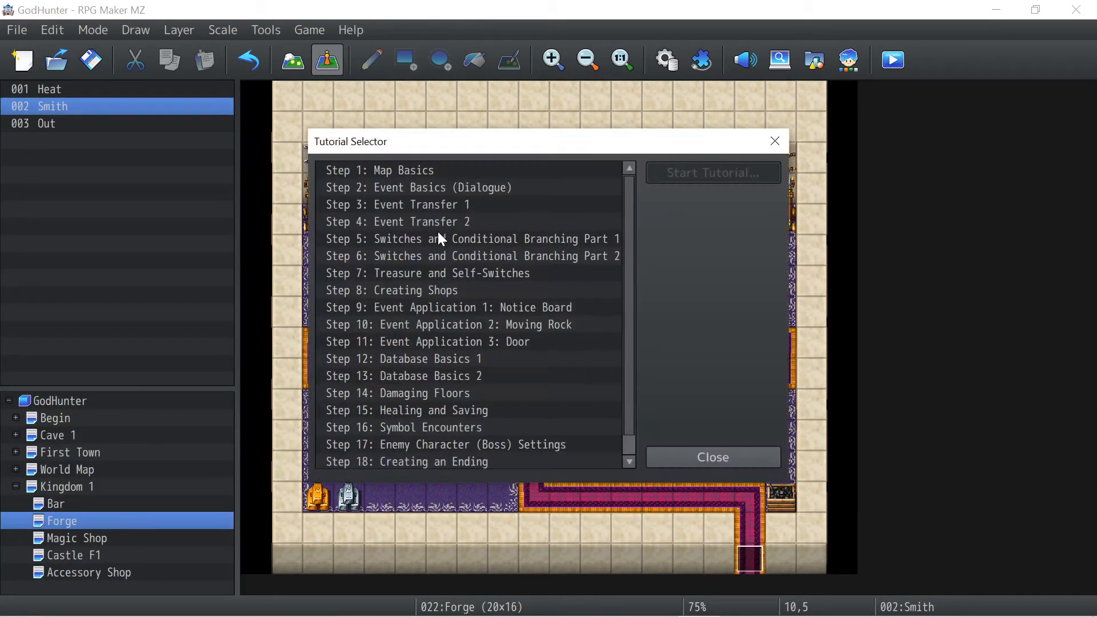
scroll(439, 234, down, 1)
scroll(439, 234, up, 1)
scroll(399, 262, down, 1)
scroll(429, 371, up, 1)
click(694, 459)
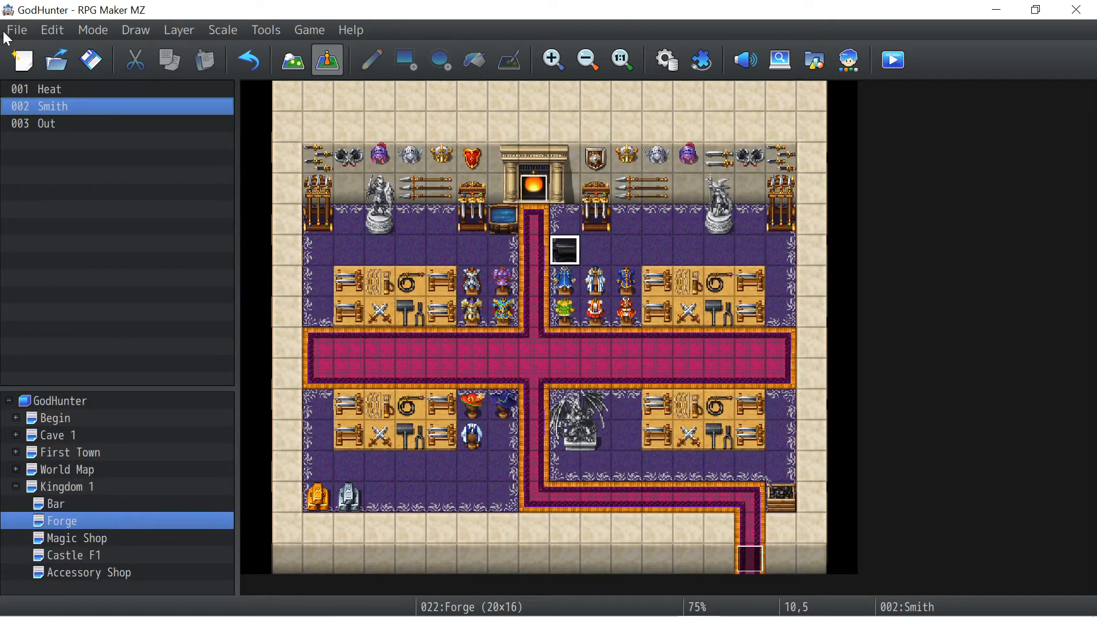
Open the Database and compare the Actors settings with the Classes settings.
click(666, 59)
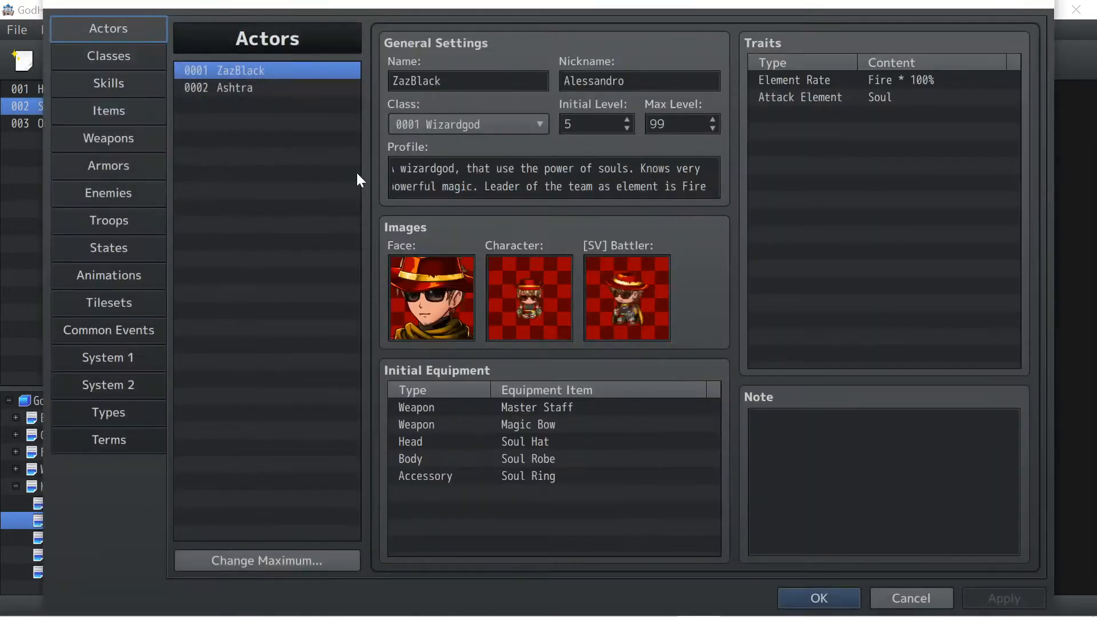
click(111, 56)
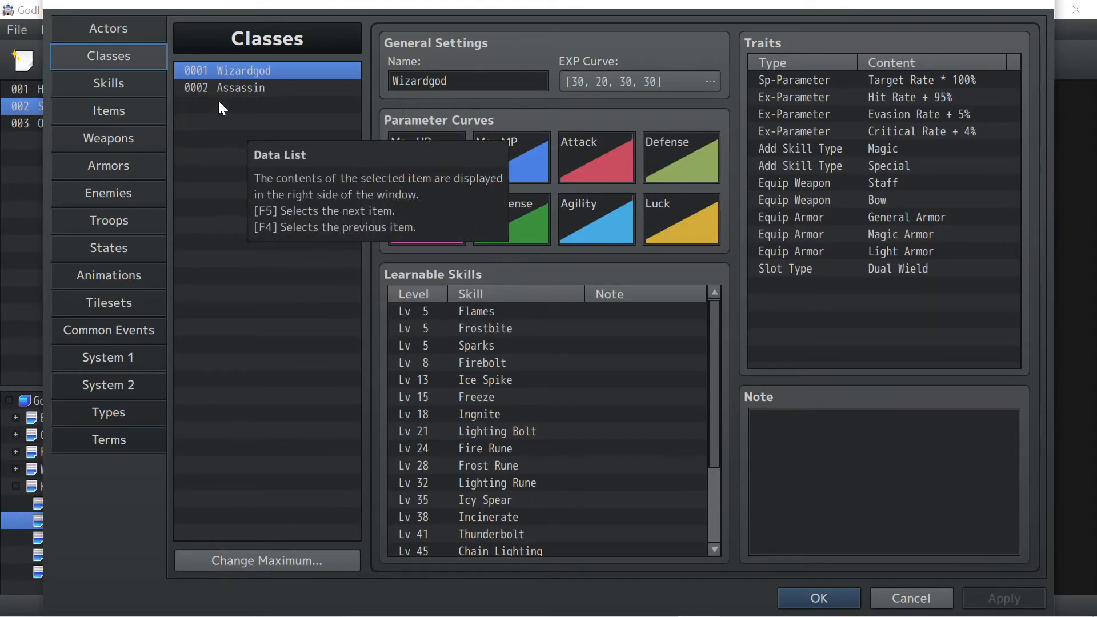
click(132, 32)
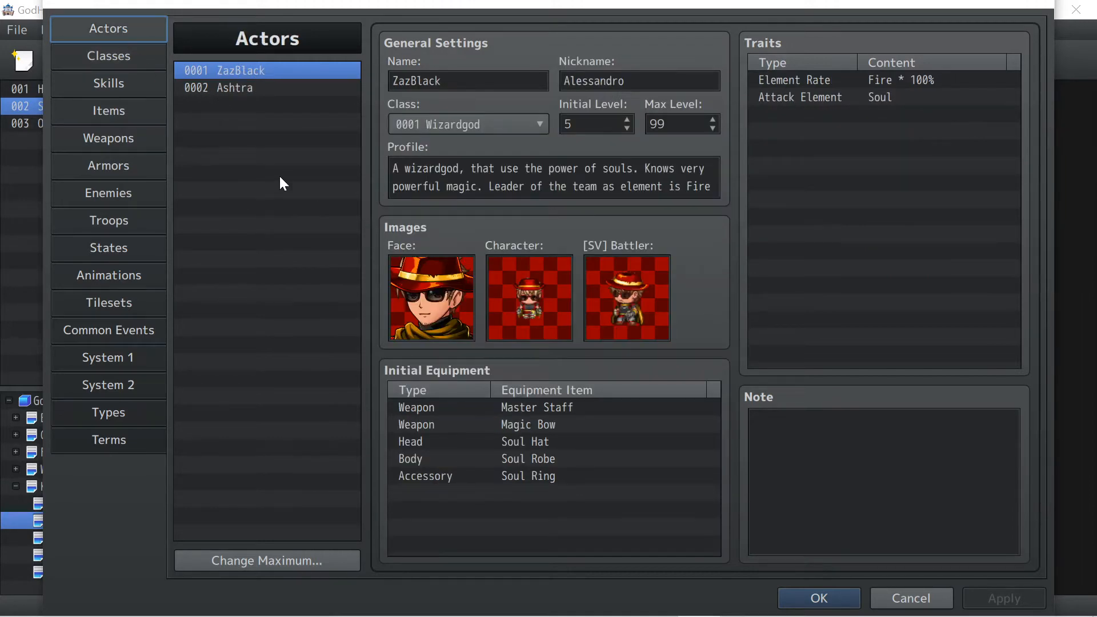
click(101, 57)
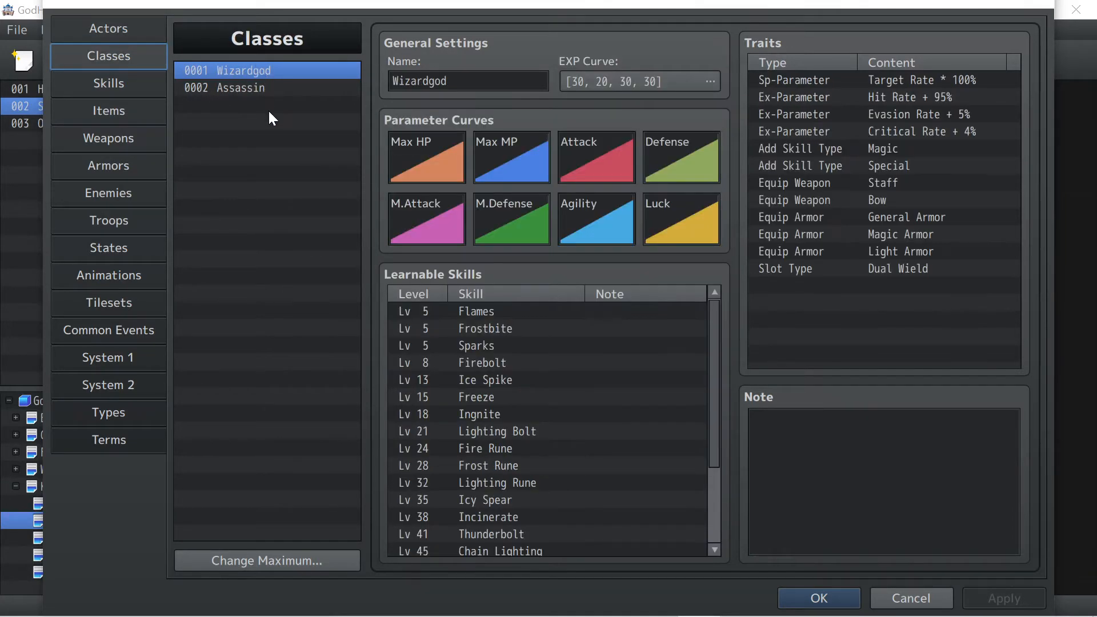
Look through the Database's Skills list down to its empty entries, then view the Items, Weapons and Armors pages.
click(114, 85)
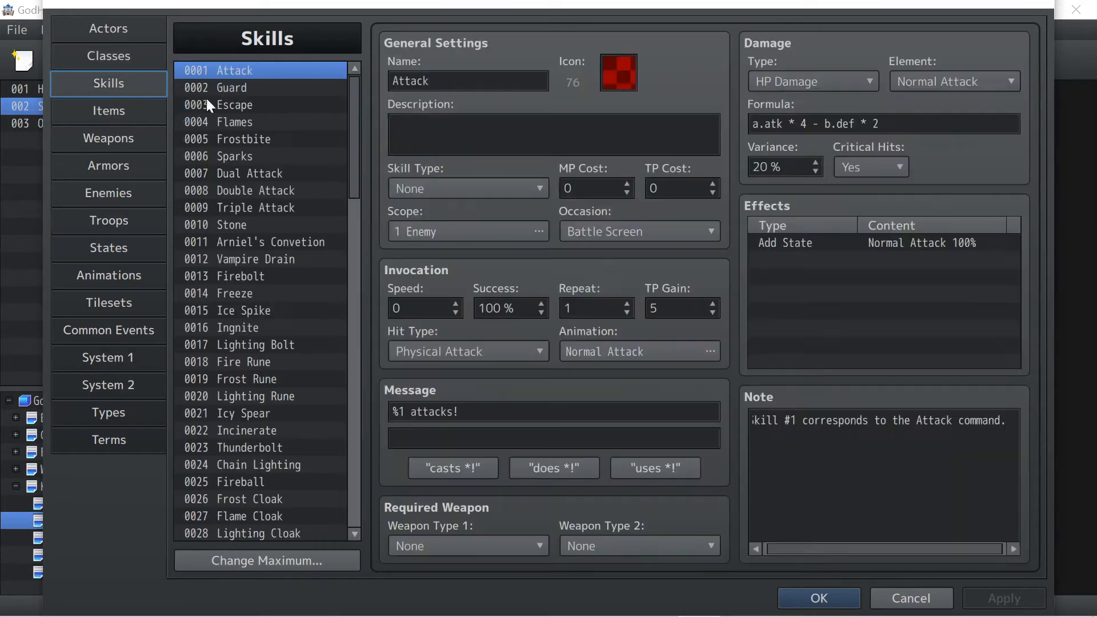
scroll(236, 273, down, 6)
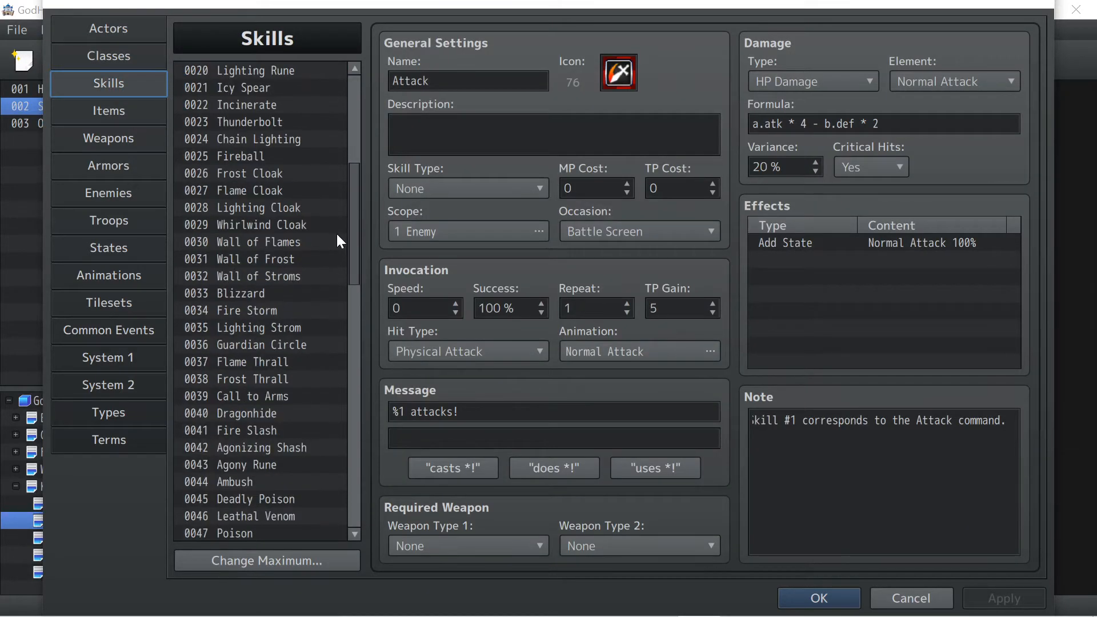
drag(350, 238, 365, 427)
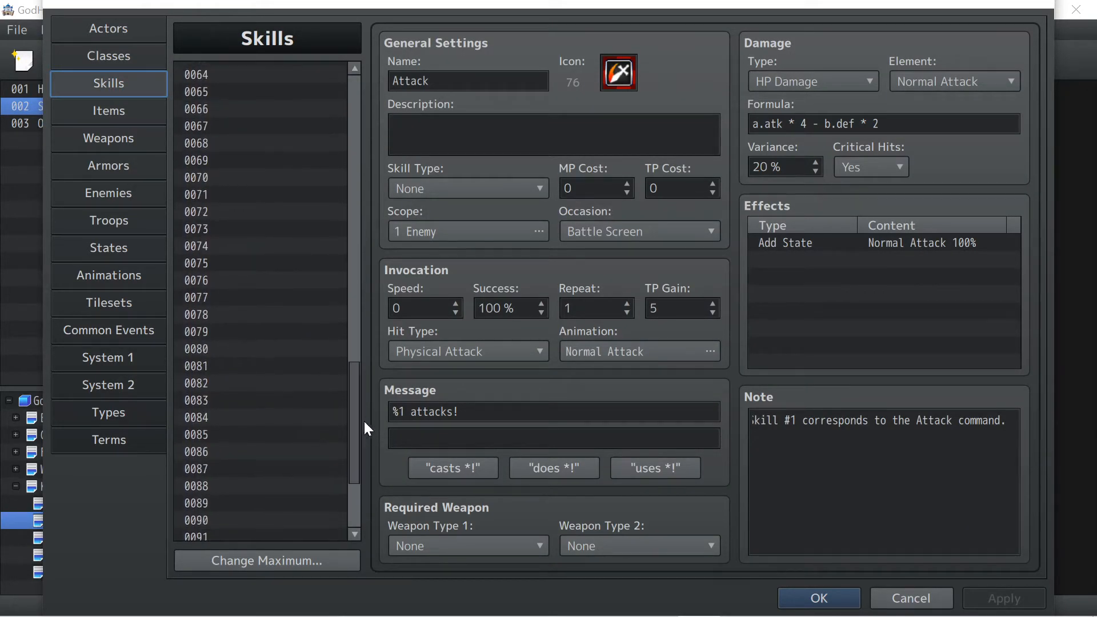
click(112, 120)
click(131, 140)
click(126, 170)
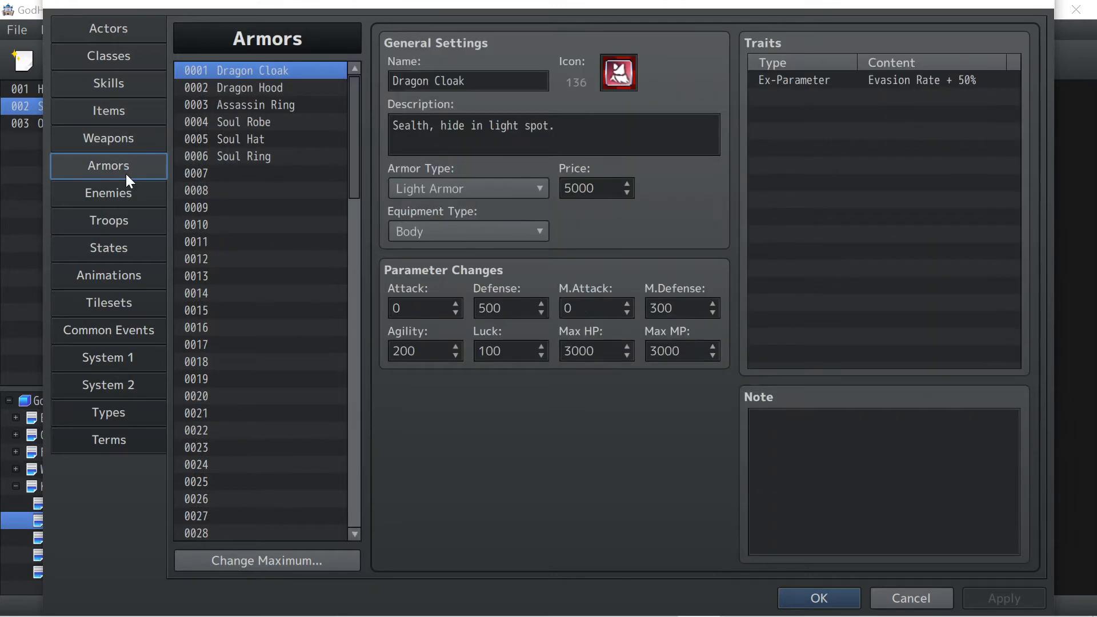
On the Enemies page, open the image selection for empty entry 0009 and preview the images from Actor1_3 down to SF_Securityrobot.
click(136, 199)
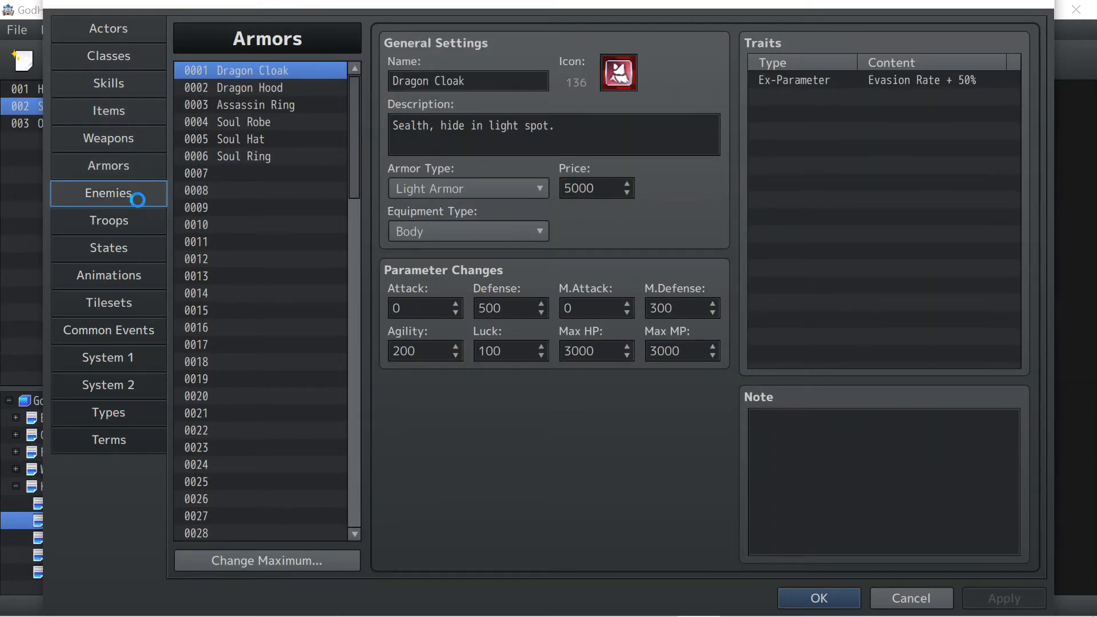
click(226, 207)
double_click(434, 157)
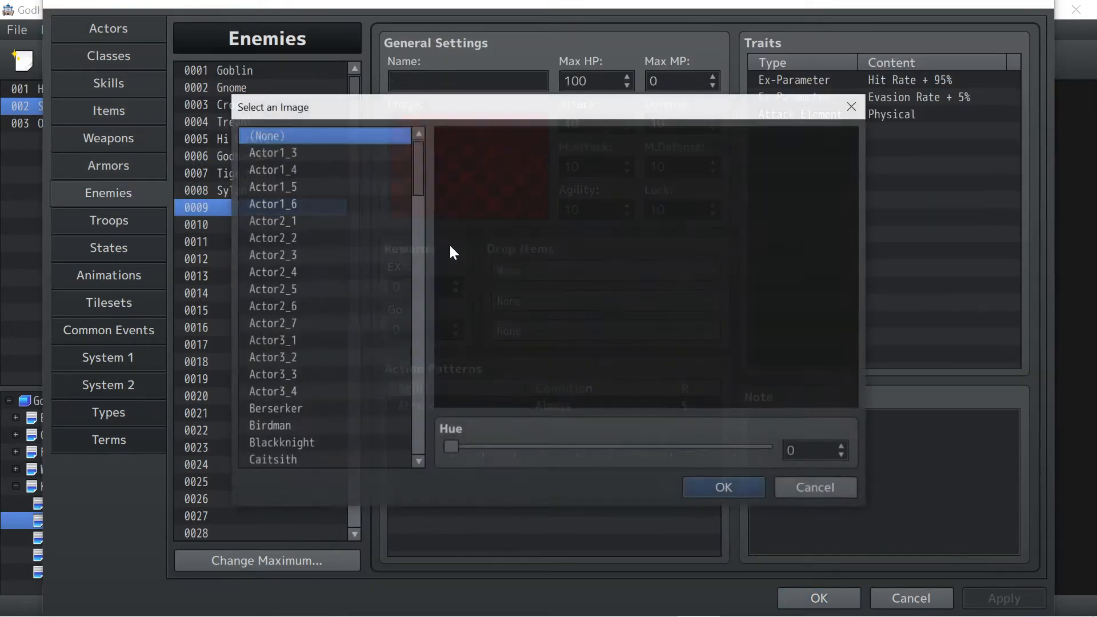
click(284, 153)
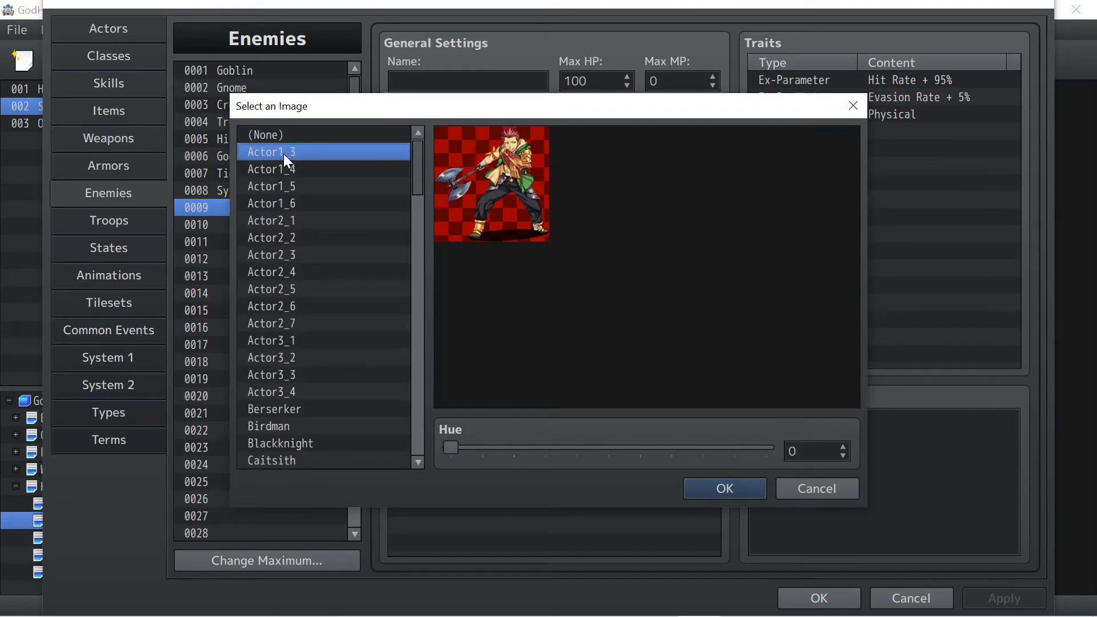
key(Down)
key(Down)
key(Down)
key(Down)
key(Down)
key(Down)
key(Down)
key(Down)
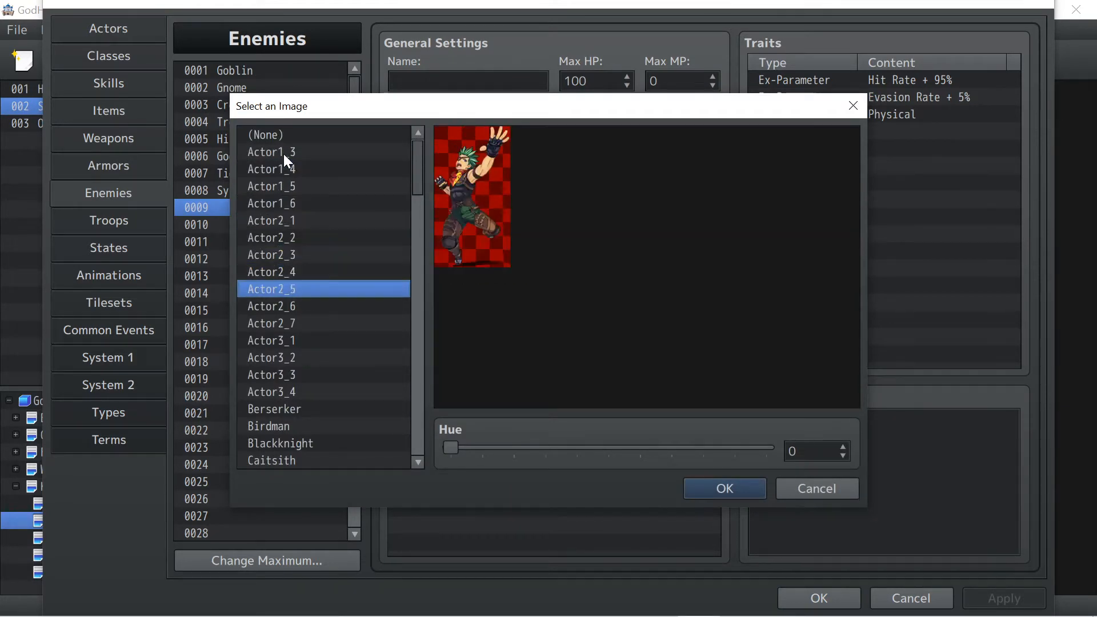
key(Down)
key(Down)
key(Down)
key(Down)
key(Down)
key(Down)
key(Down)
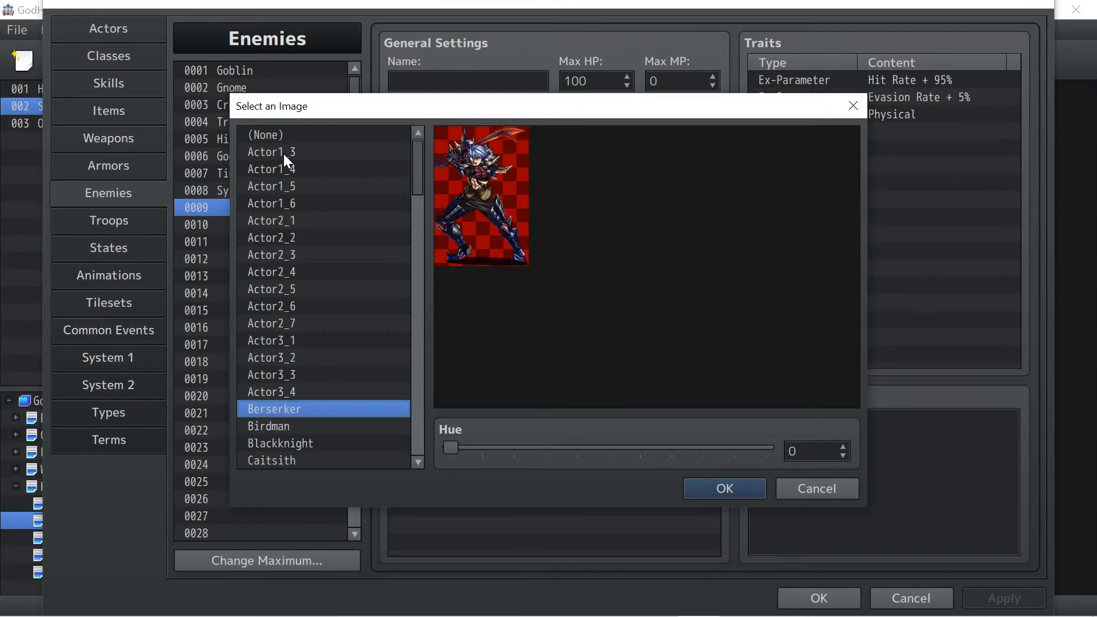
key(Down)
key(Down)
key(Down)
key(Down)
key(Down)
key(Down)
key(Down)
key(Down)
key(Down)
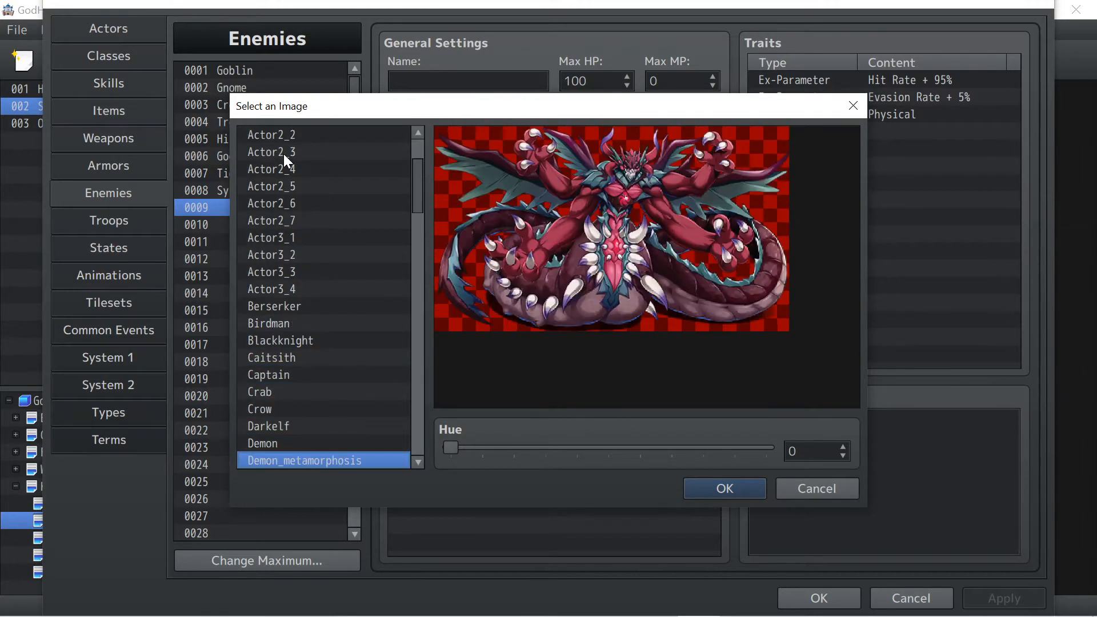
key(Down)
key(Down)
key(Down)
key(Down)
key(Down)
key(Down)
key(Down)
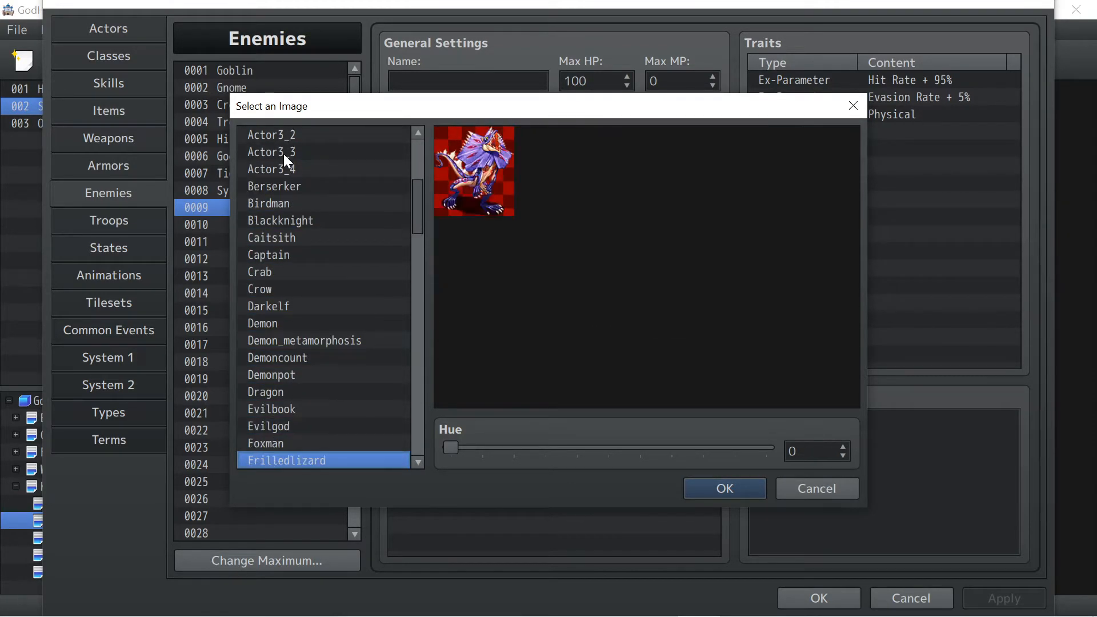
key(Down)
key(Down)
key(Down)
key(Down)
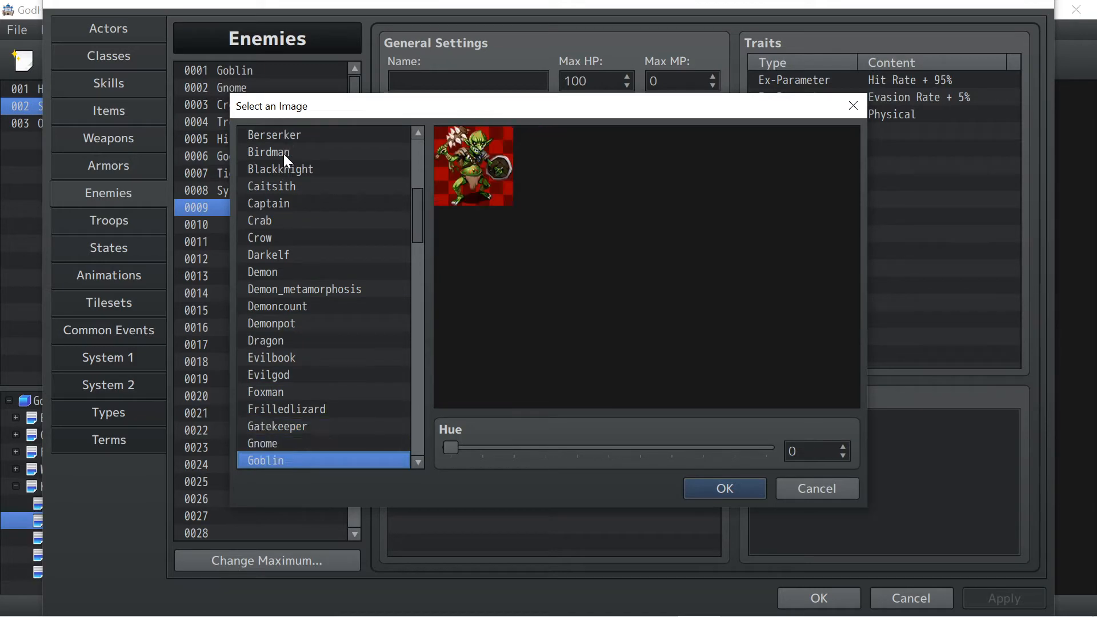
key(Down)
key(Down)
key(Down)
key(Down)
key(Down)
key(Down)
key(Down)
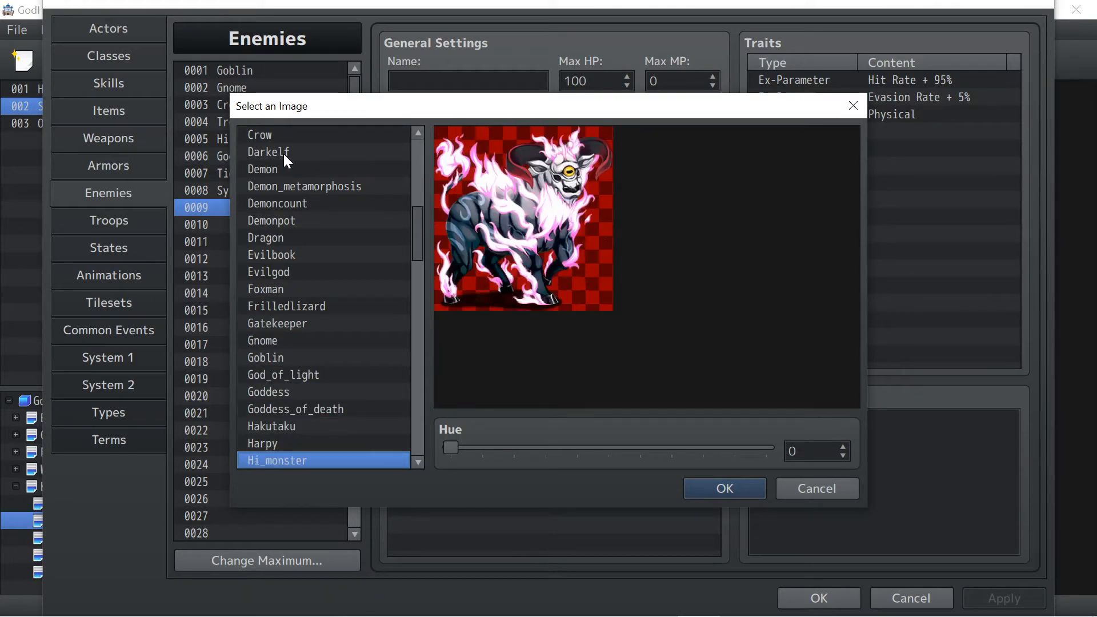
key(Down)
key(Down)
key(Down)
key(Down)
key(Down)
key(Down)
key(Down)
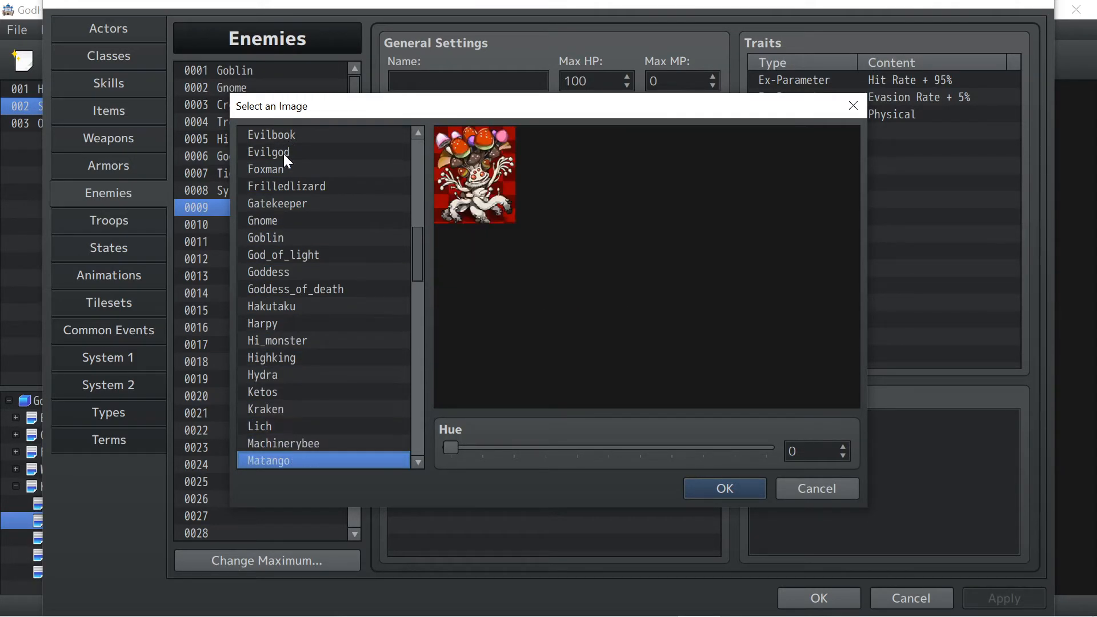
key(Down)
key(Down)
key(Down)
key(Down)
key(Down)
key(Down)
key(Down)
key(Down)
key(Down)
key(Down)
key(Down)
key(Down)
key(Down)
key(Down)
key(Down)
key(Down)
key(Down)
key(Down)
key(Down)
key(Down)
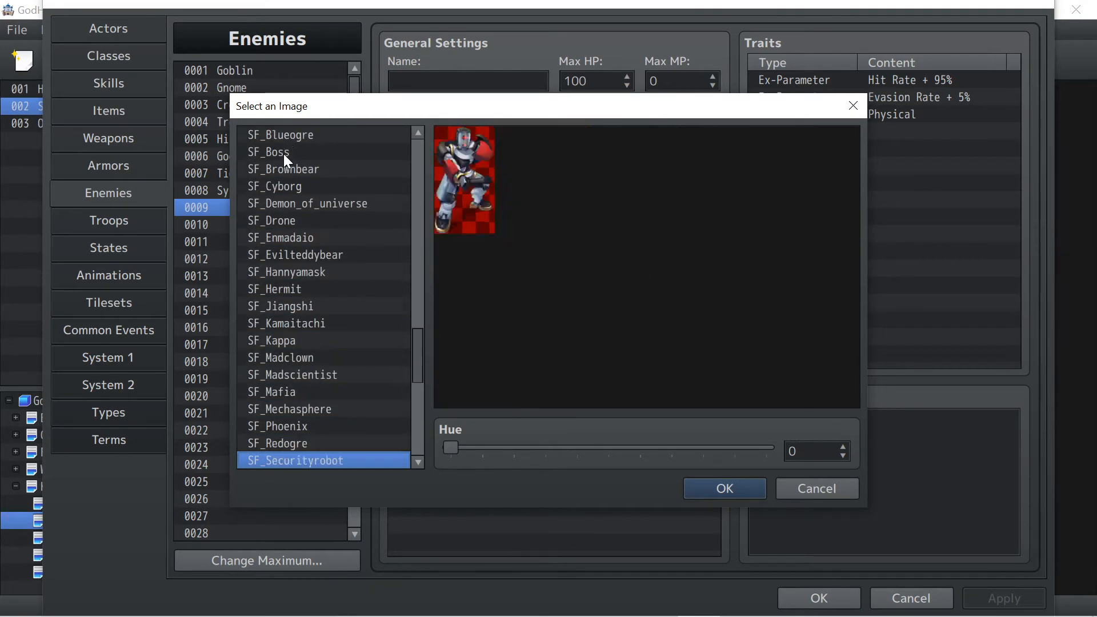
Preview the SF enemy images between SF_Cyborg and SF_Specialforces, and leave the image selection without choosing one.
key(Up)
key(Up)
key(Up)
key(Up)
key(Up)
key(Up)
key(Up)
key(Up)
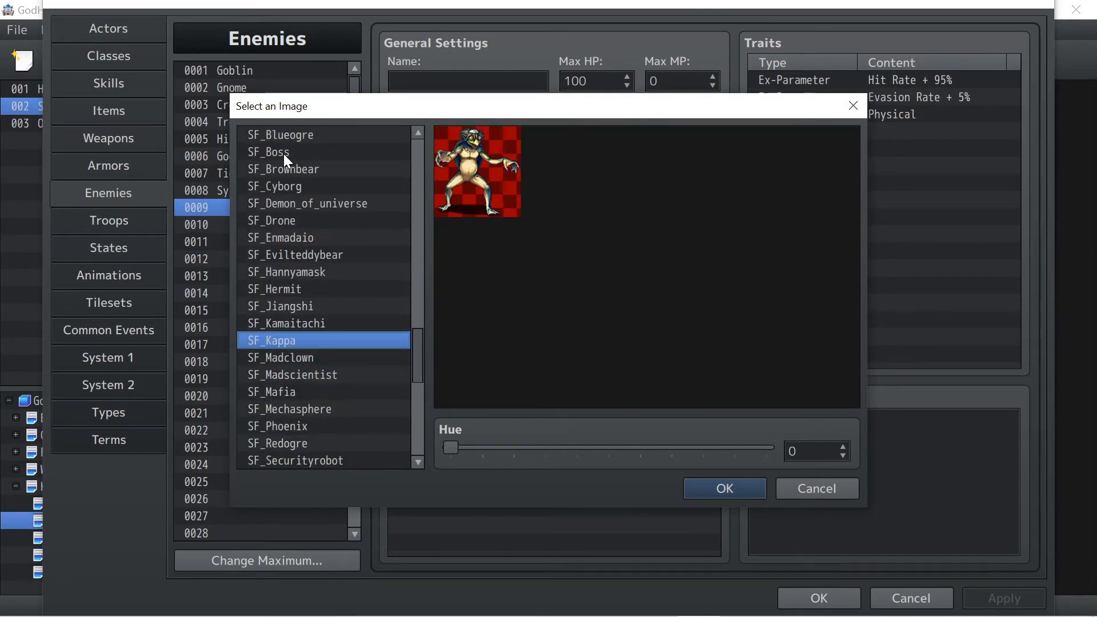
key(Up)
key(Up)
key(Up)
key(Up)
key(Up)
key(Up)
key(Up)
key(Up)
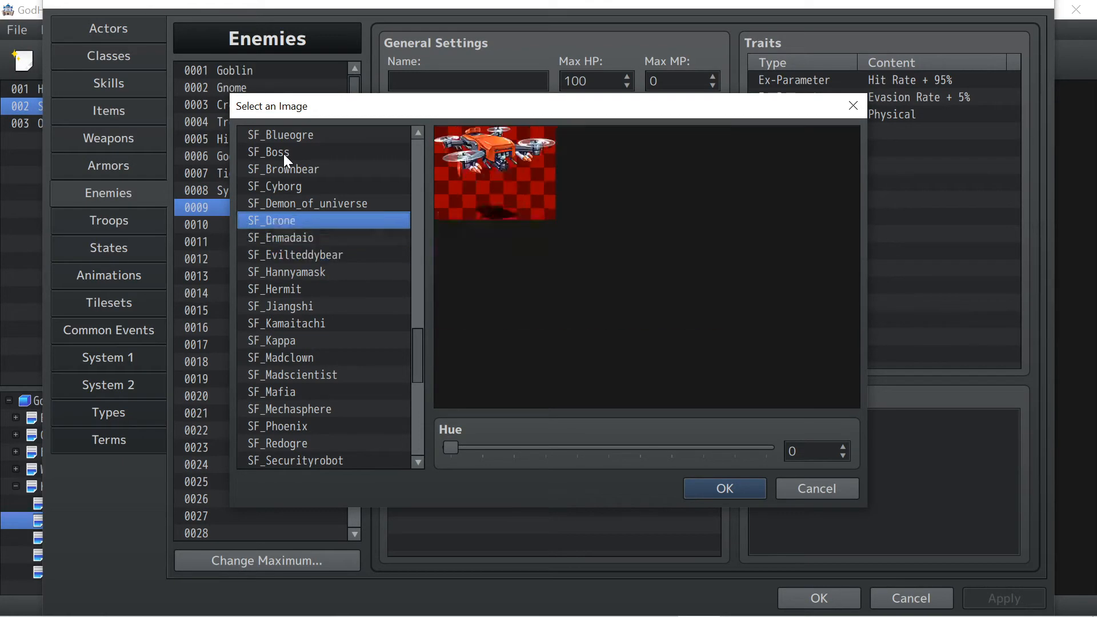
key(Up)
key(Up)
key(Down)
key(Down)
key(Down)
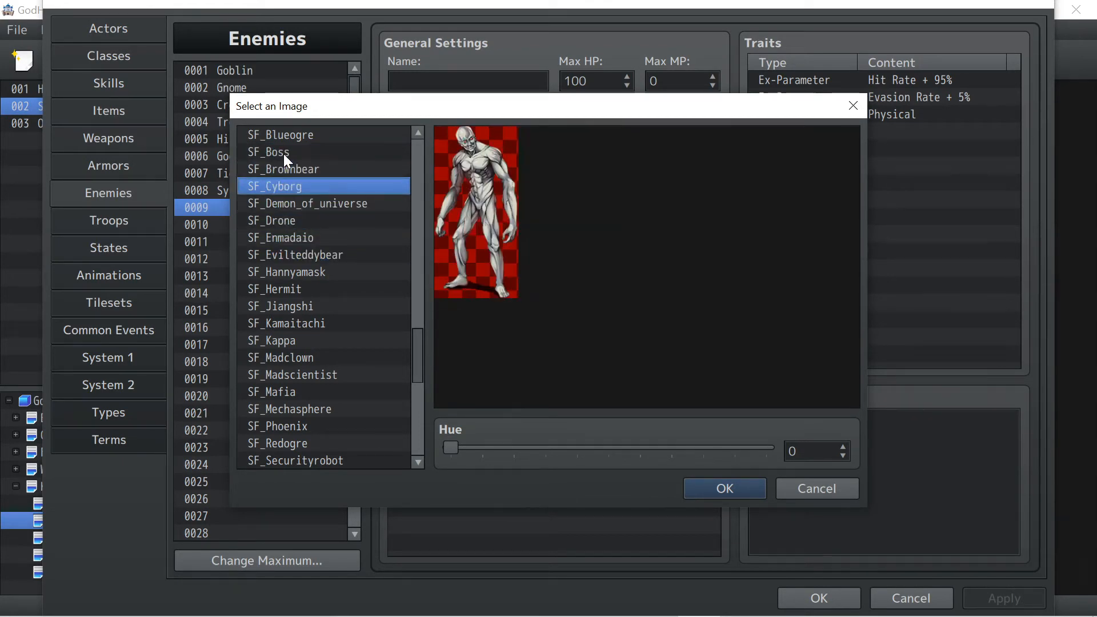
key(Down)
key(Up)
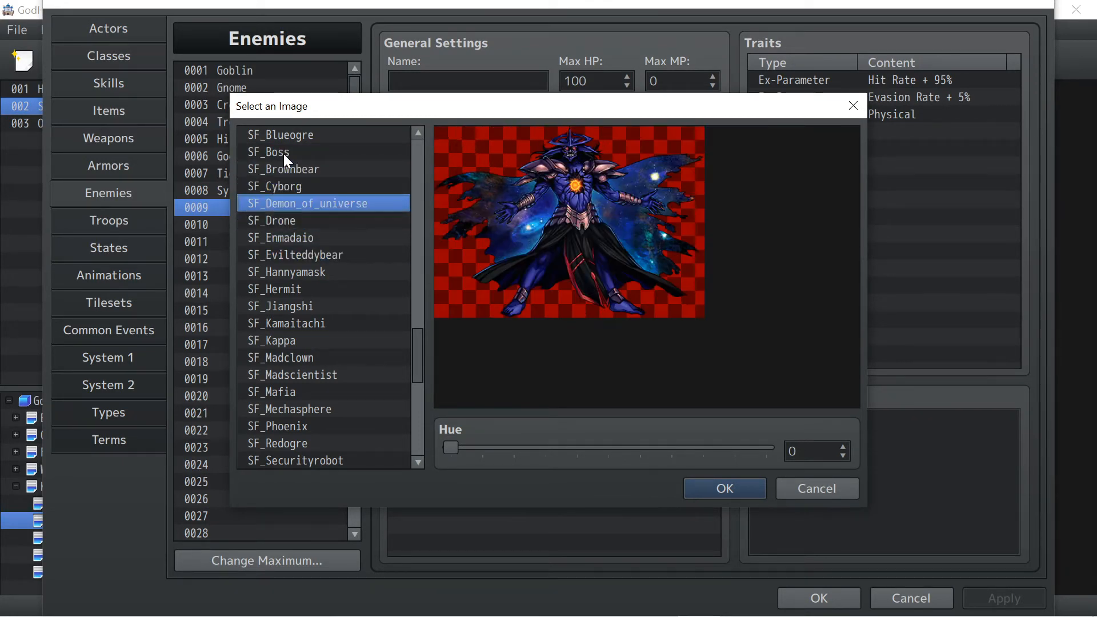
key(Down)
key(Down)
key(Down)
key(Down)
key(Down)
key(Down)
key(Down)
key(Down)
key(Down)
key(Down)
key(Down)
key(Down)
key(Down)
key(Down)
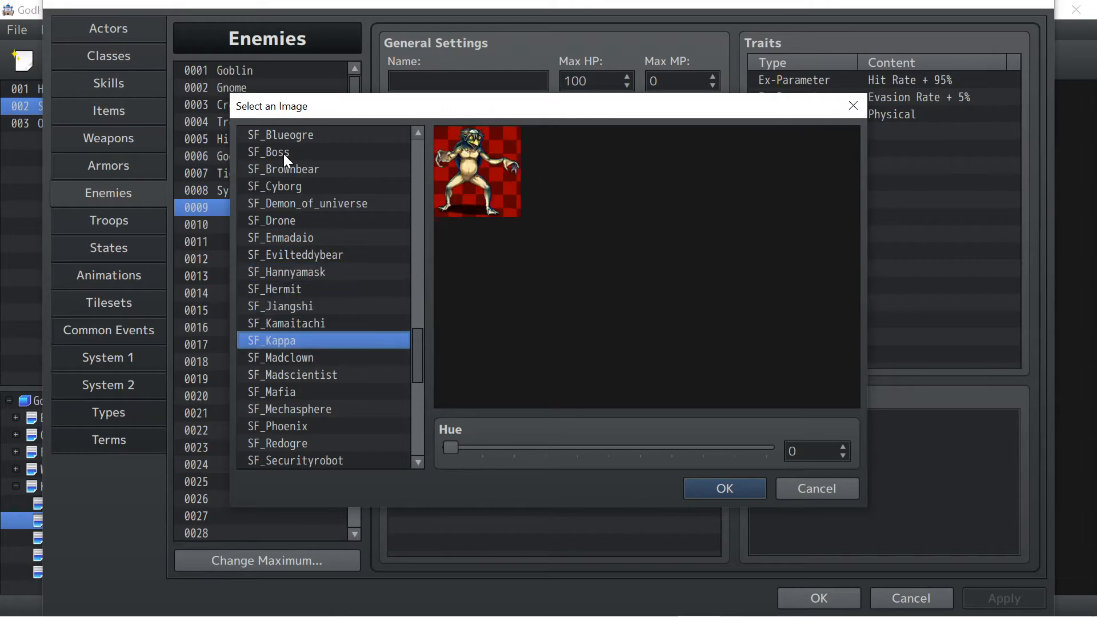
key(Down)
key(Down)
key(Down)
key(Down)
key(Down)
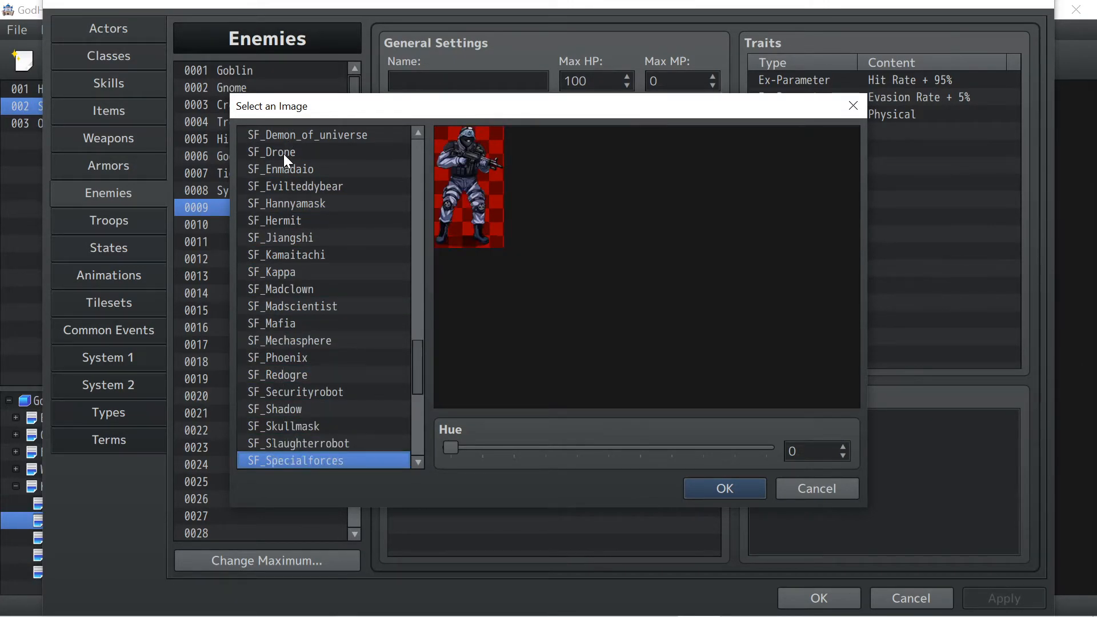
click(841, 496)
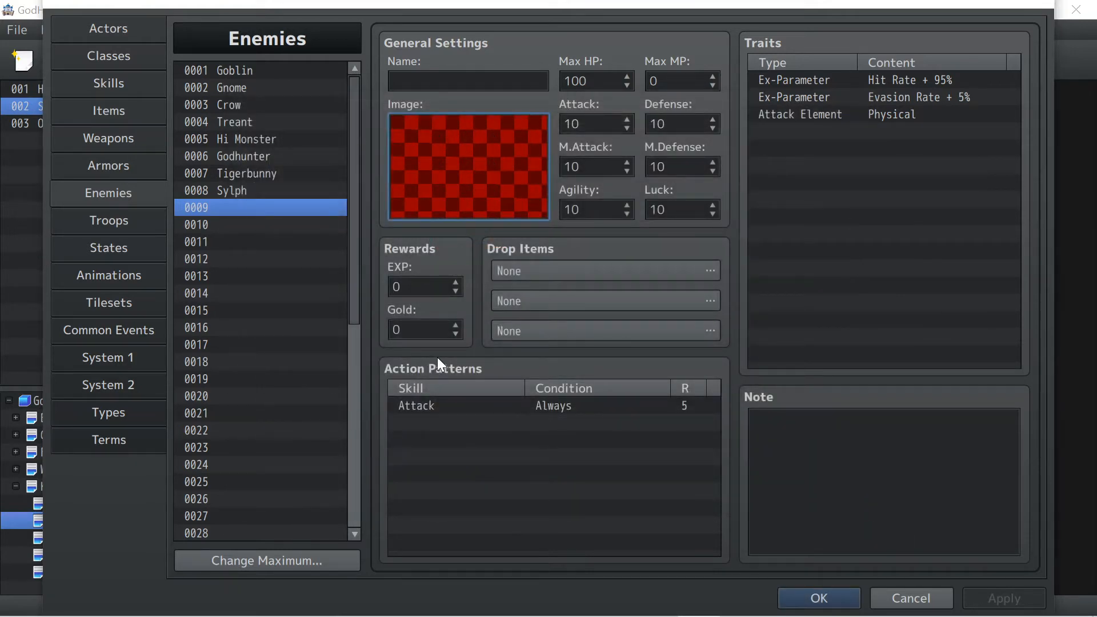
View the Troops page and look through the list of States.
click(127, 220)
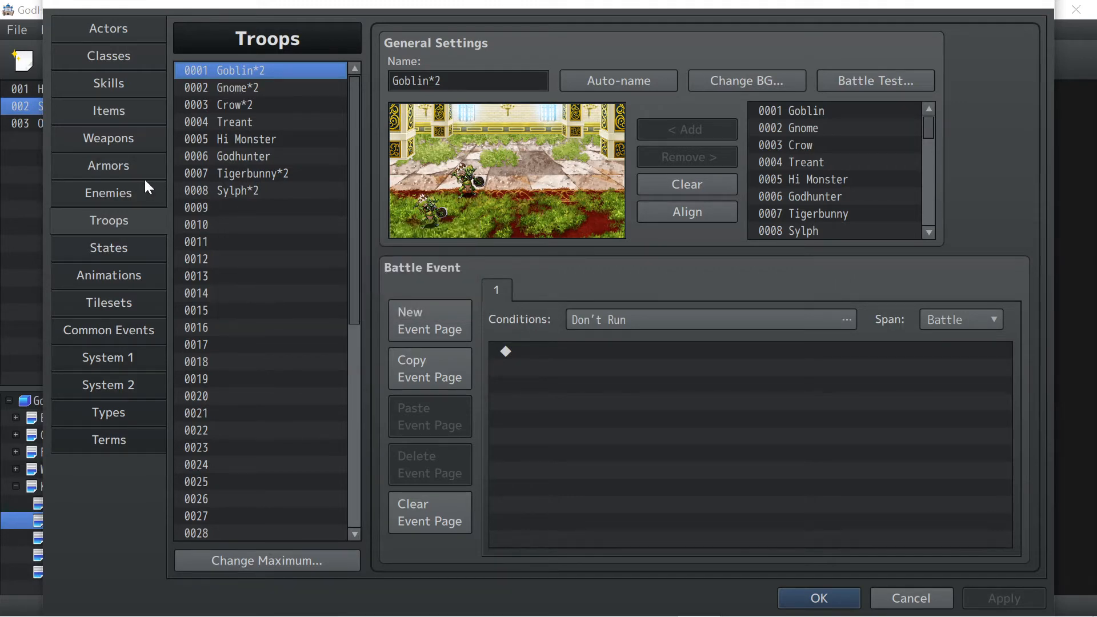
click(126, 251)
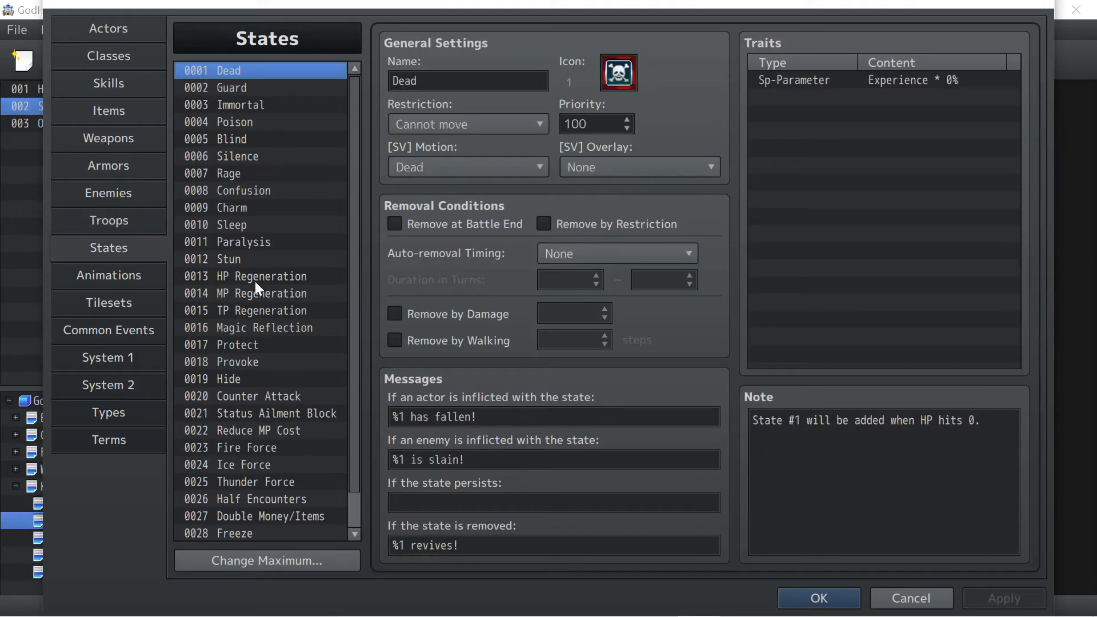
scroll(255, 281, down, 1)
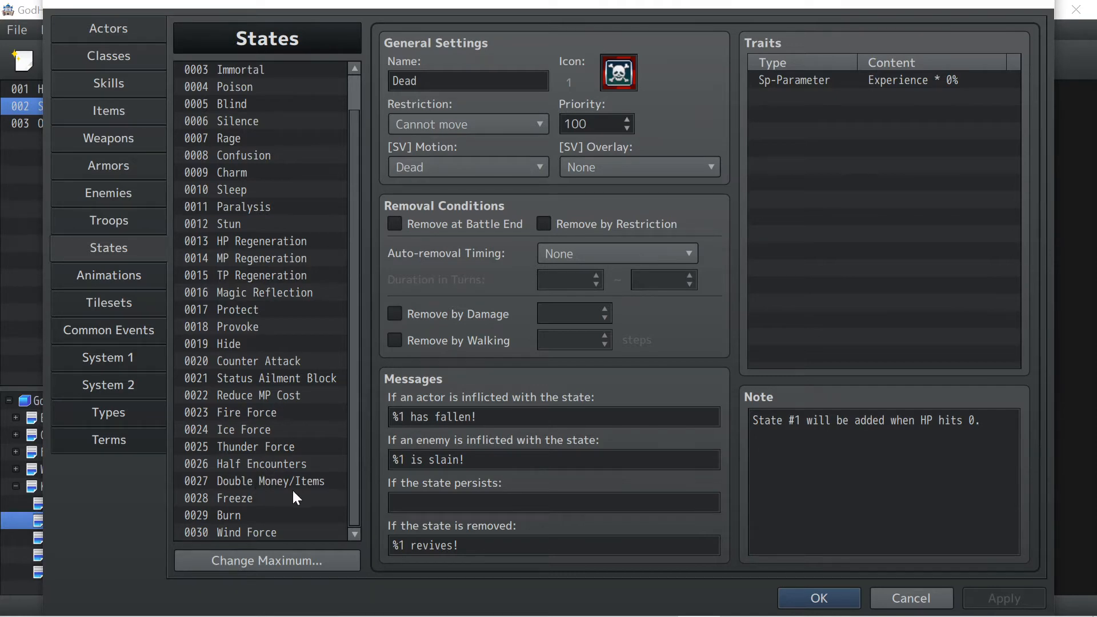
Look through the Animations list and play the Claw Physical animation in the preview.
click(85, 275)
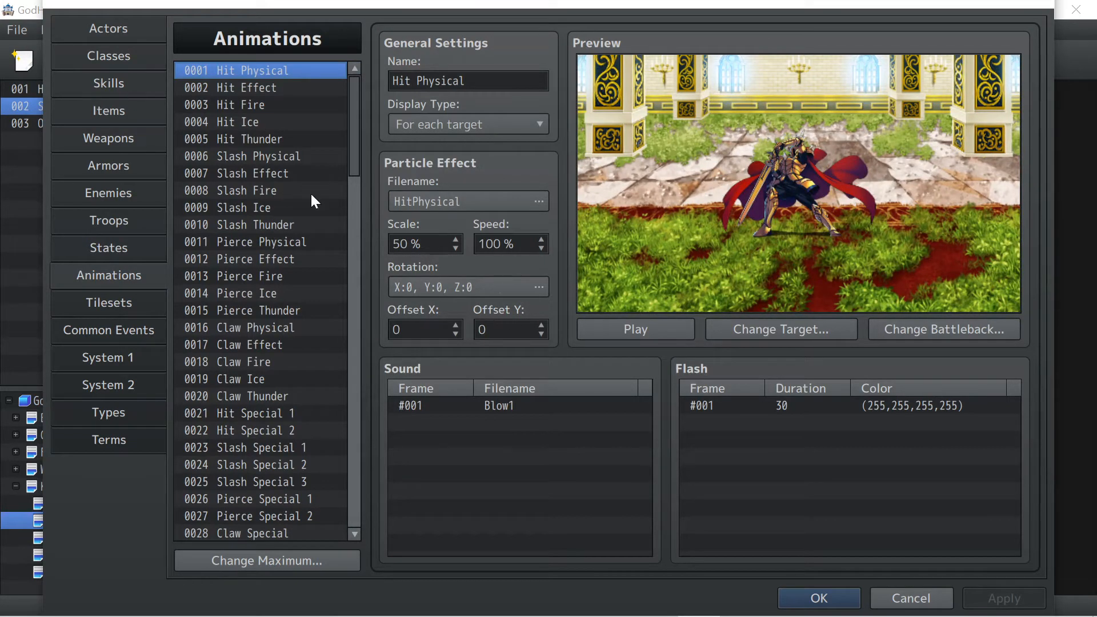
scroll(311, 194, down, 3)
scroll(311, 195, up, 3)
drag(217, 242, 239, 329)
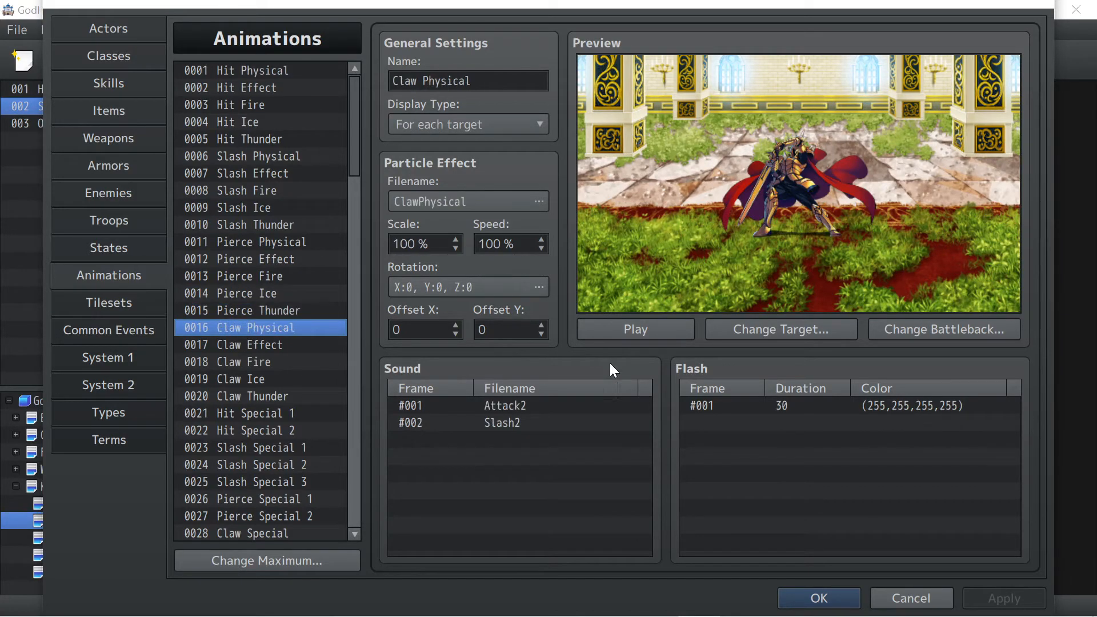
click(625, 331)
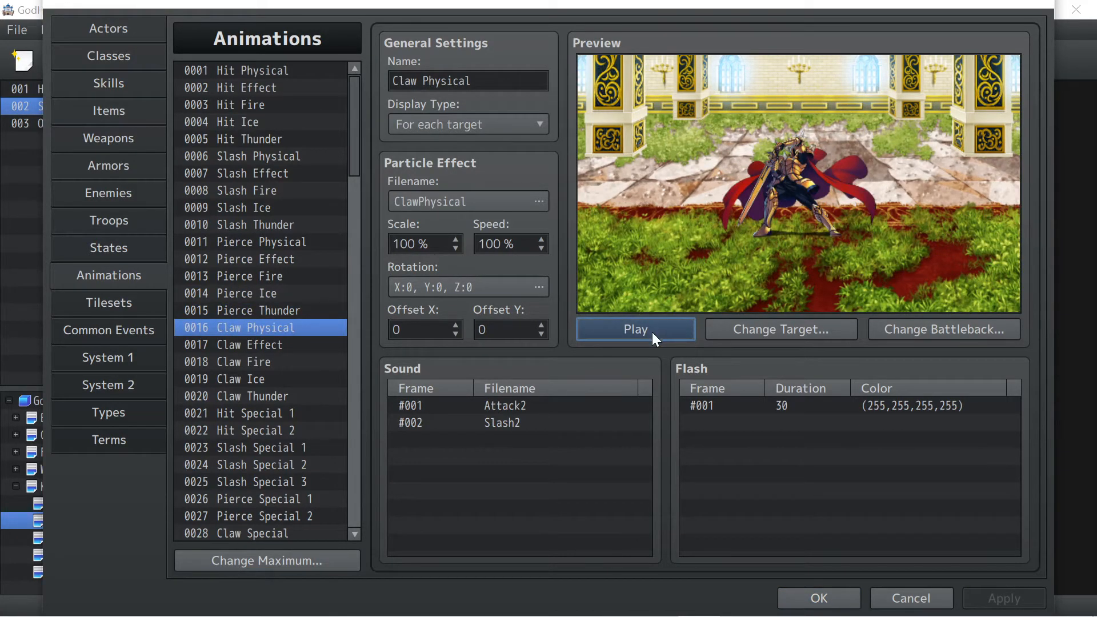
Preview particle effects such as ClawEffect, Blind, Bodyslam and ClawPhysical for the Claw Physical animation, and cancel the selection.
click(441, 203)
click(274, 280)
click(274, 245)
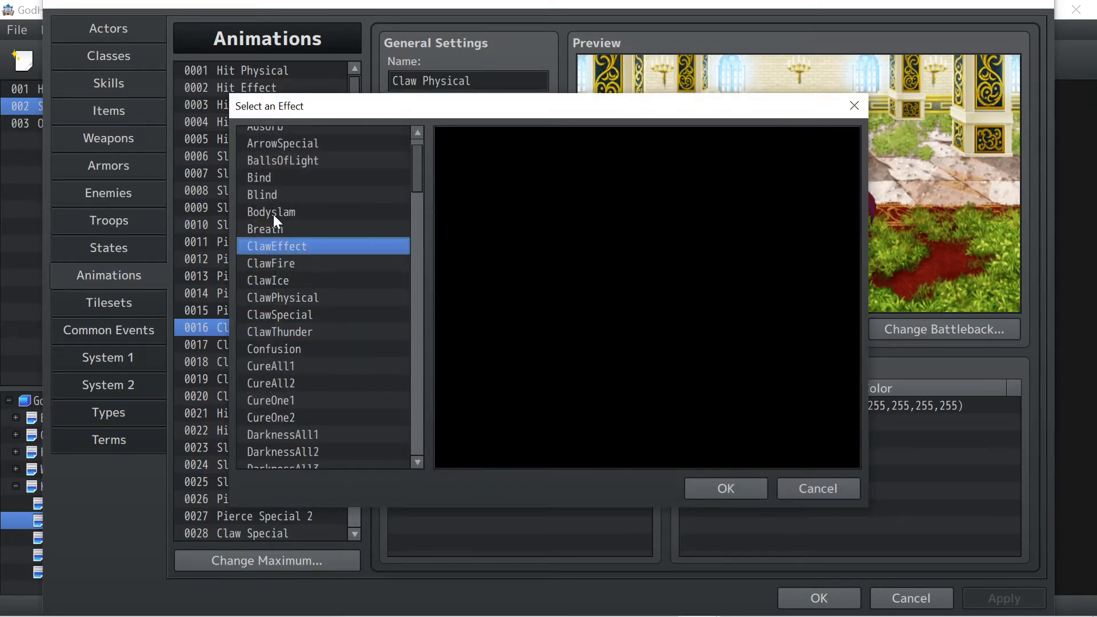
click(263, 196)
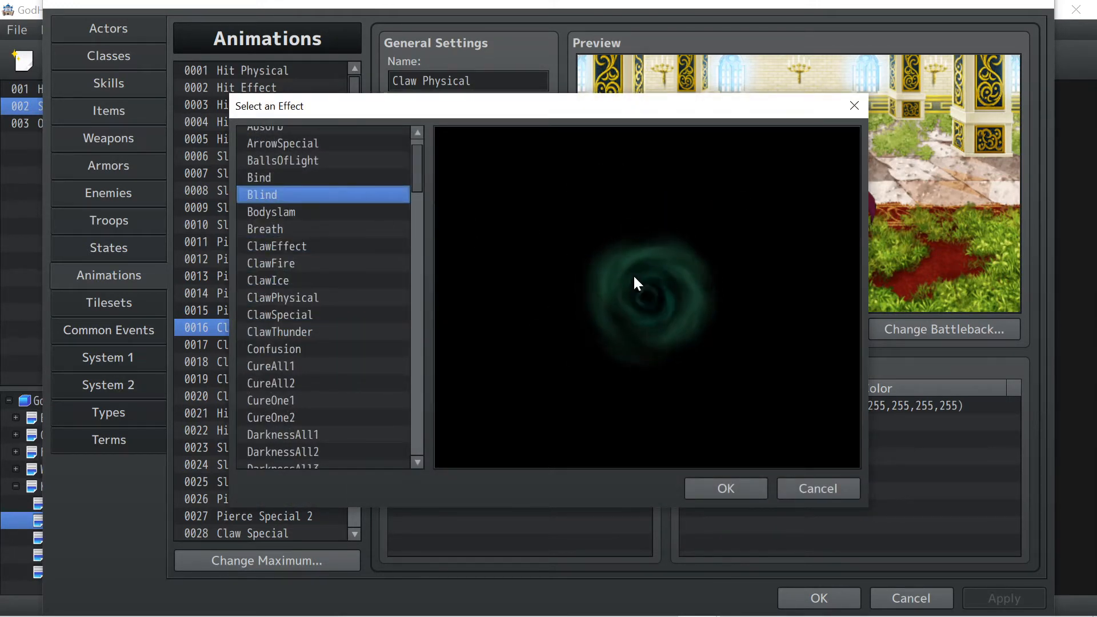
click(300, 213)
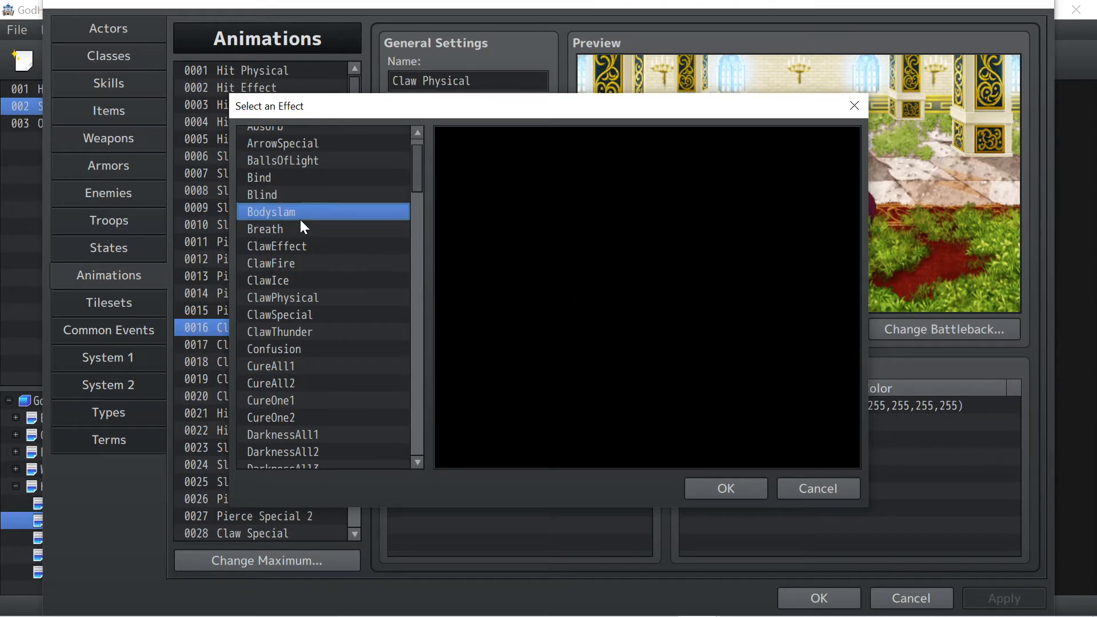
click(293, 295)
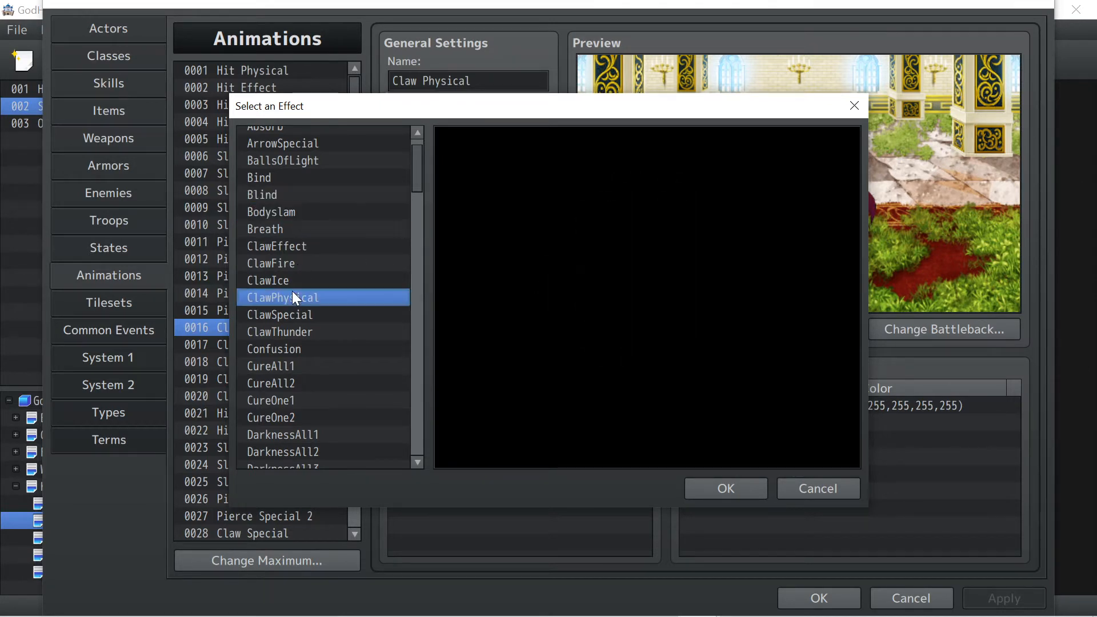
click(800, 485)
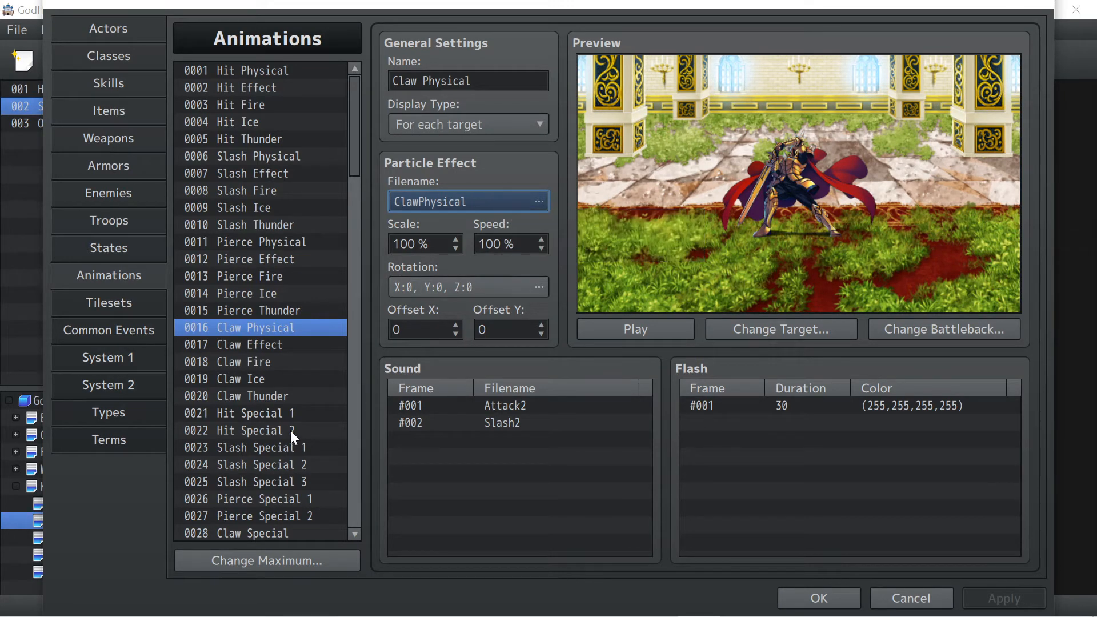
Look further down the Animations list past Claw Effect and play the Fire One 1 animation.
click(226, 345)
scroll(248, 437, down, 8)
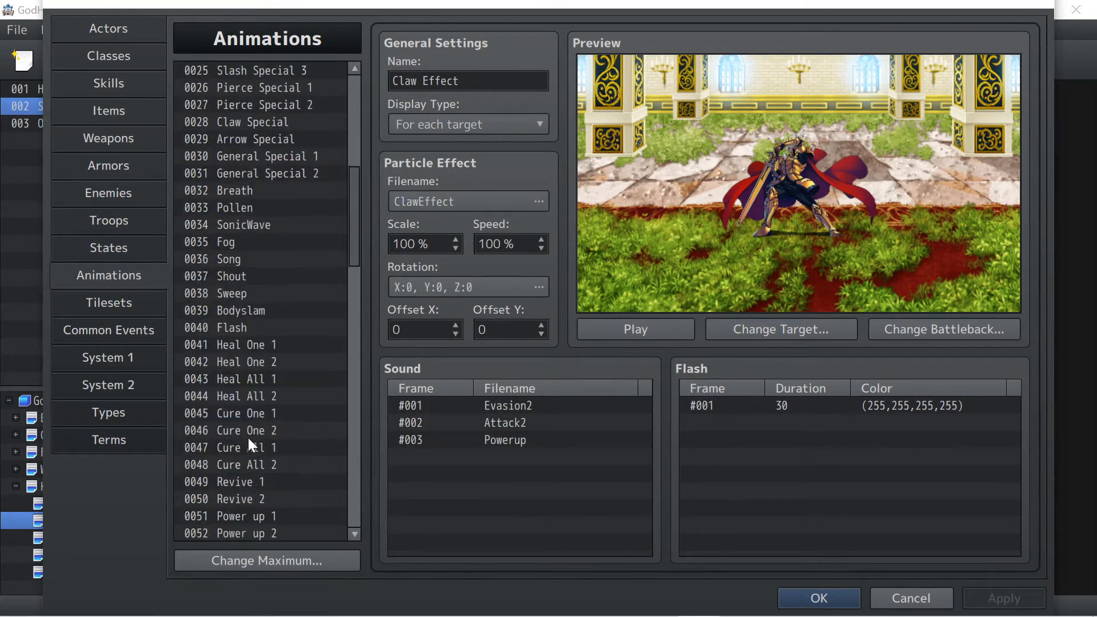
click(240, 415)
scroll(239, 416, down, 7)
click(312, 390)
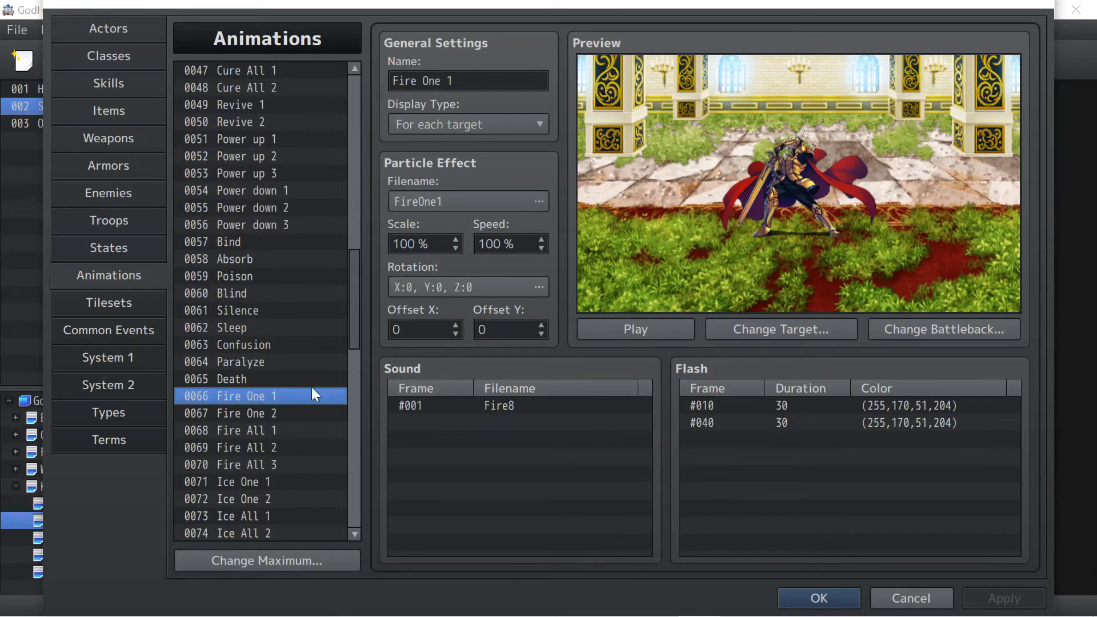
click(617, 326)
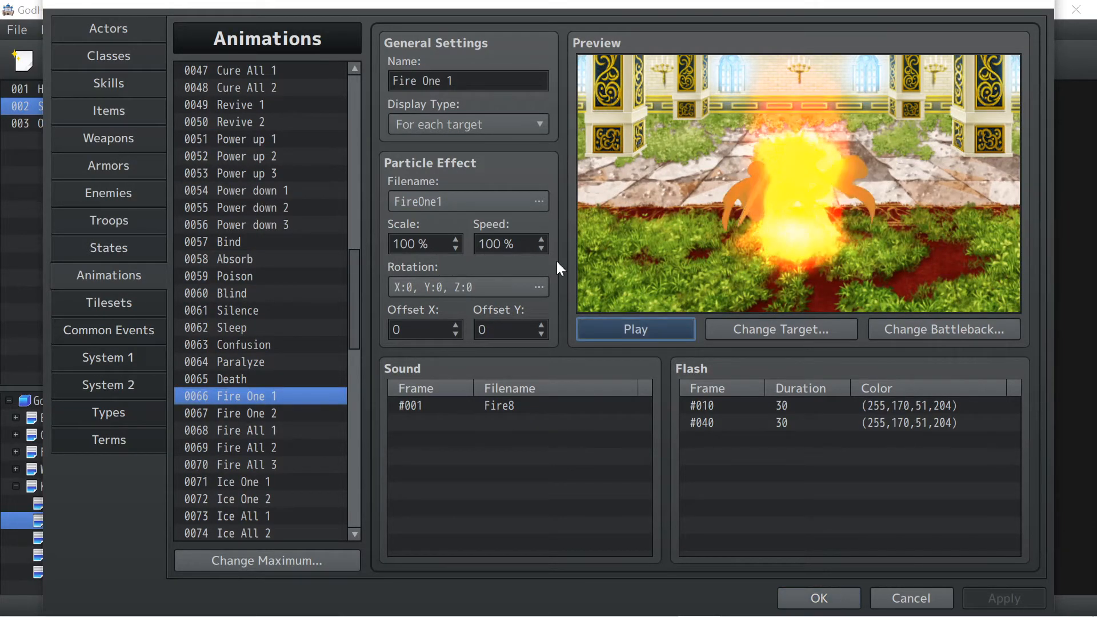
Play the Ice All 3 and Fire All 3 animations in the preview.
scroll(292, 418, down, 2)
click(260, 417)
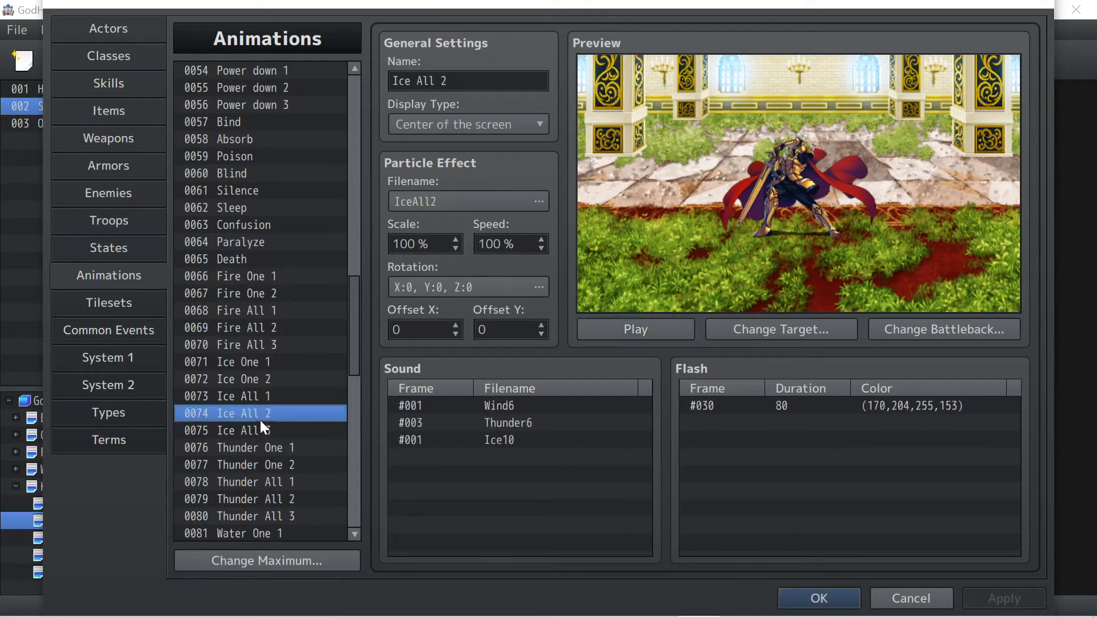
click(265, 432)
click(599, 330)
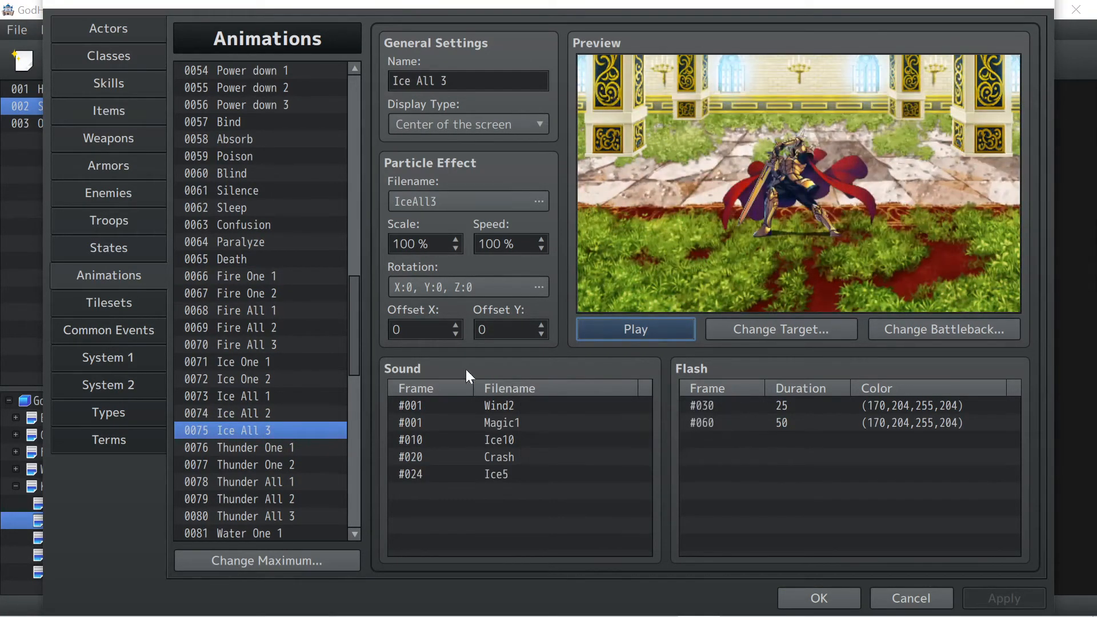
click(269, 345)
click(651, 337)
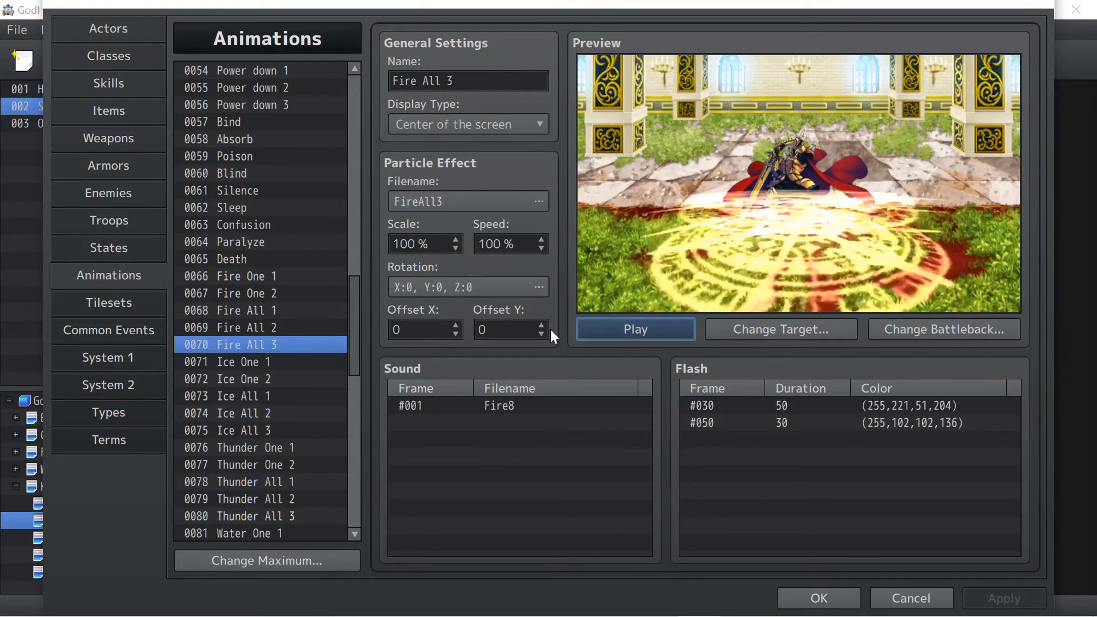
Look further down the Animations list and play the Thunder All 3 animation in the preview.
scroll(280, 406, down, 3)
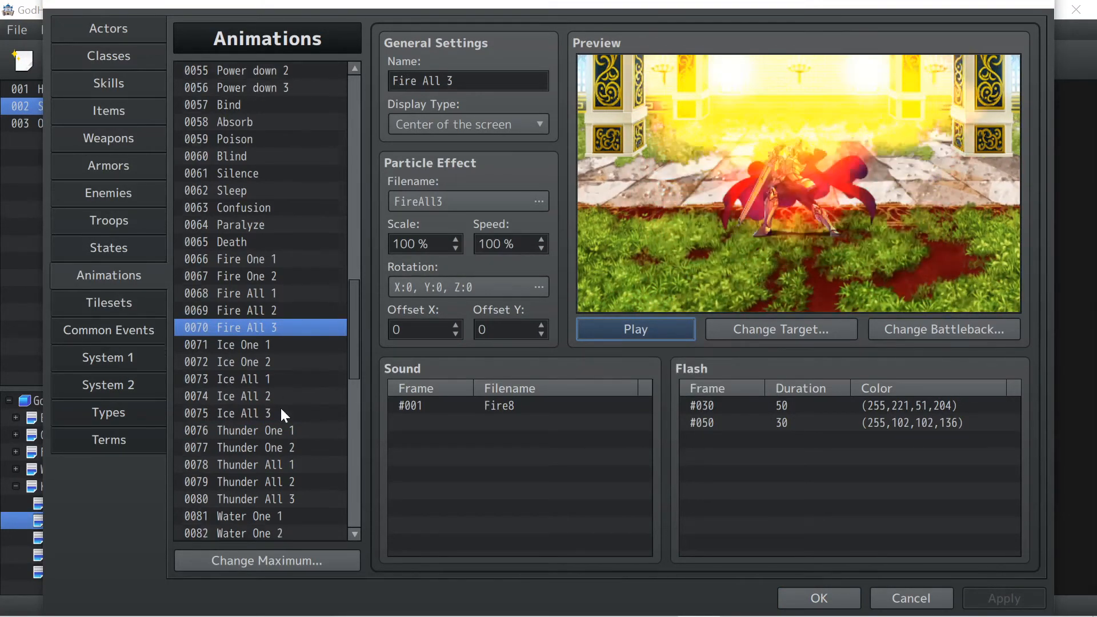
scroll(278, 403, down, 2)
click(302, 279)
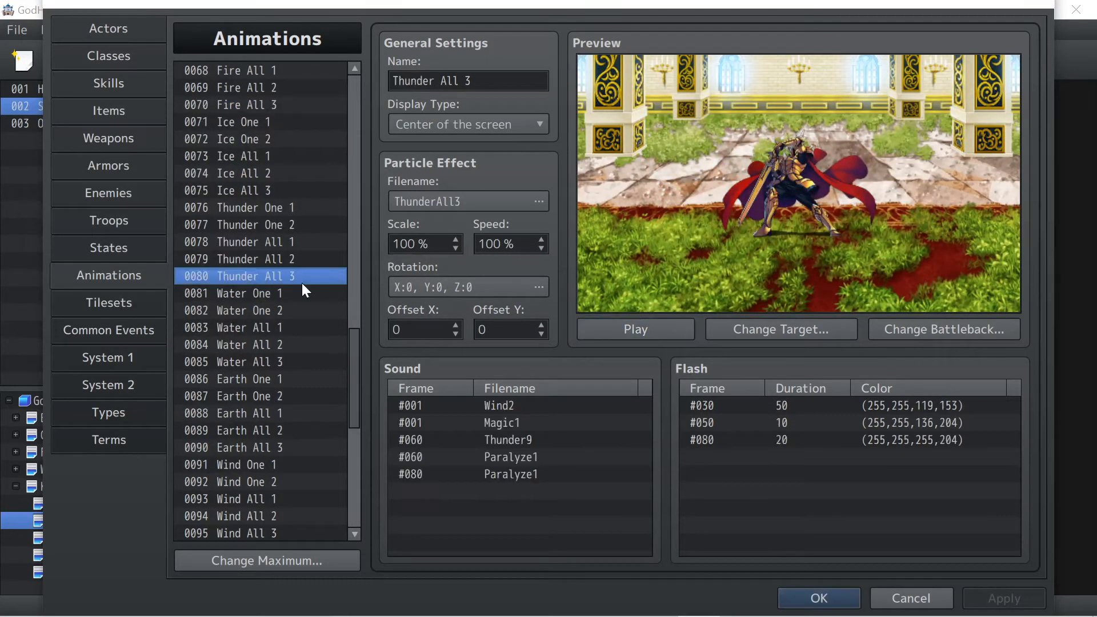
click(591, 328)
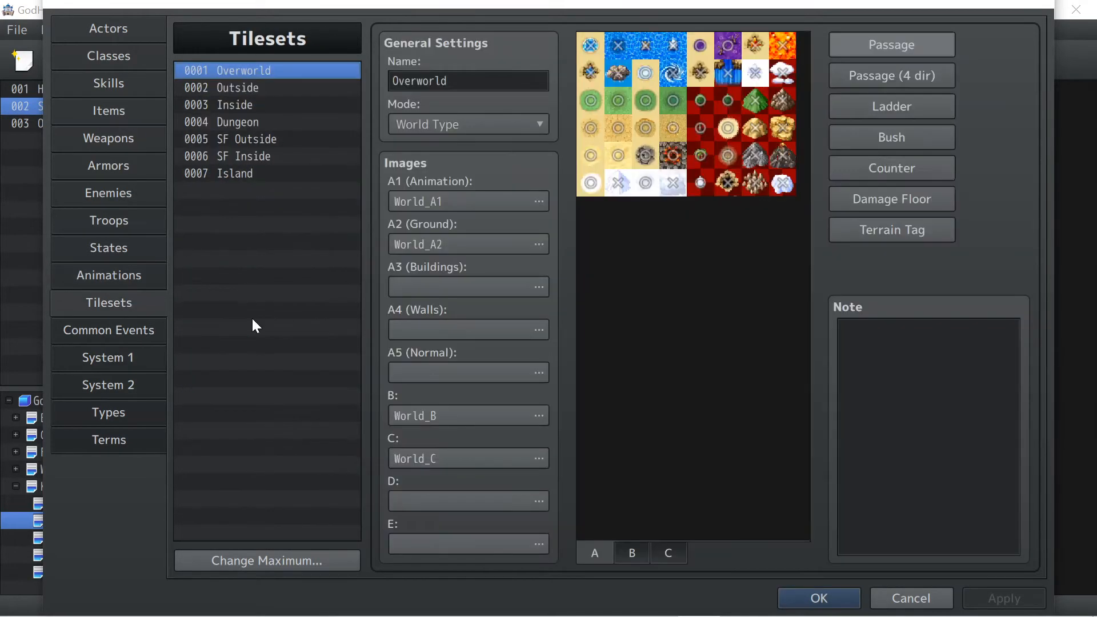
Look through the Common Events, System 1 and System 2 pages of the database.
click(128, 330)
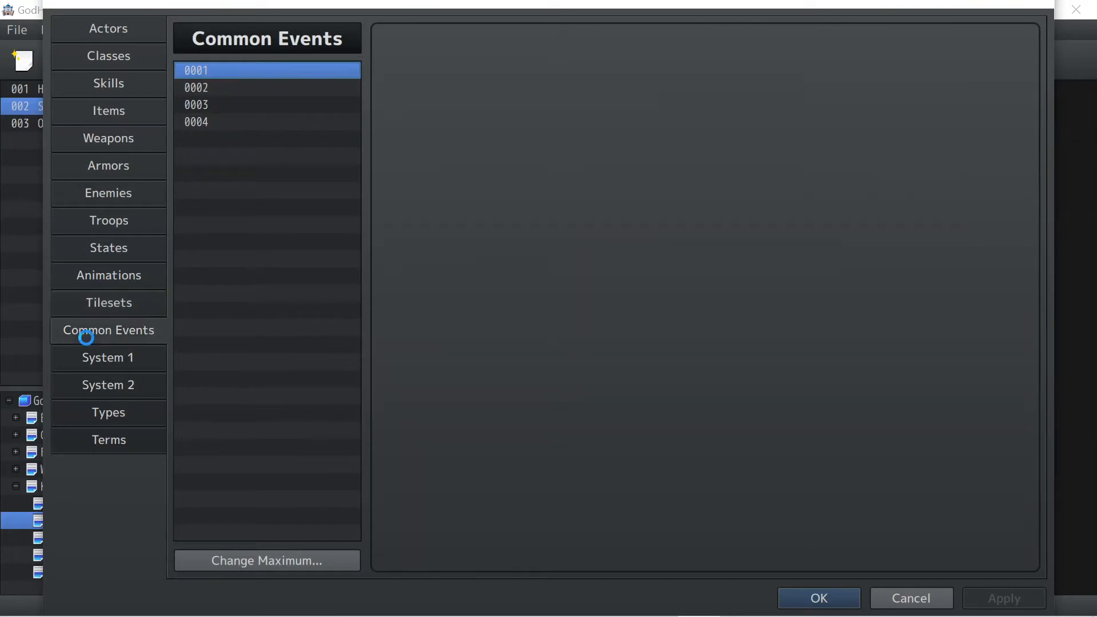
click(113, 355)
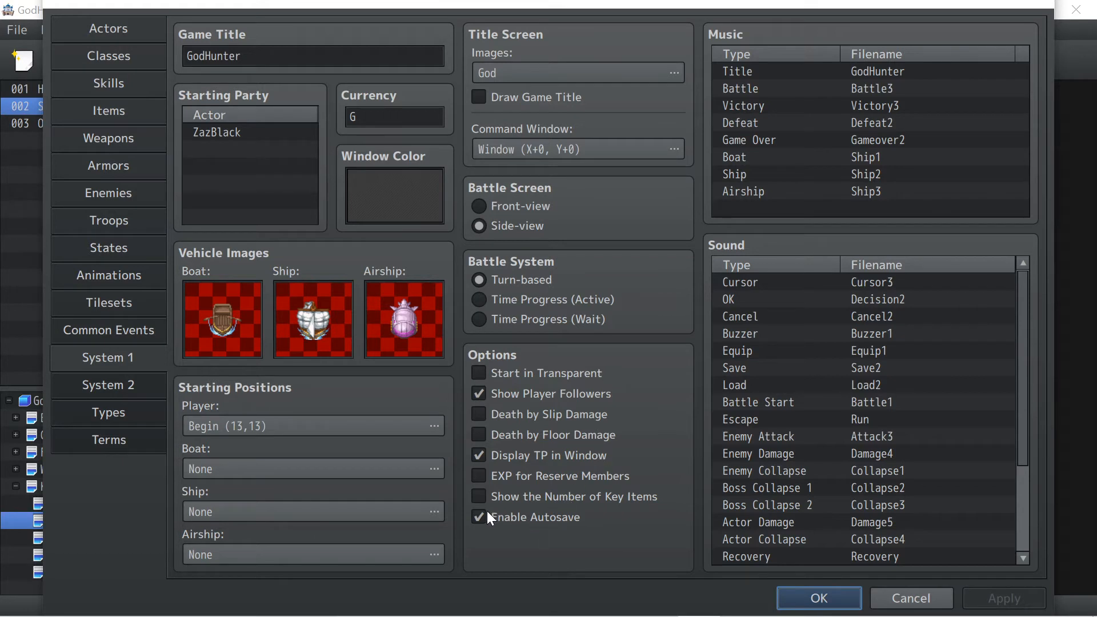
mouse_move(543, 518)
click(97, 385)
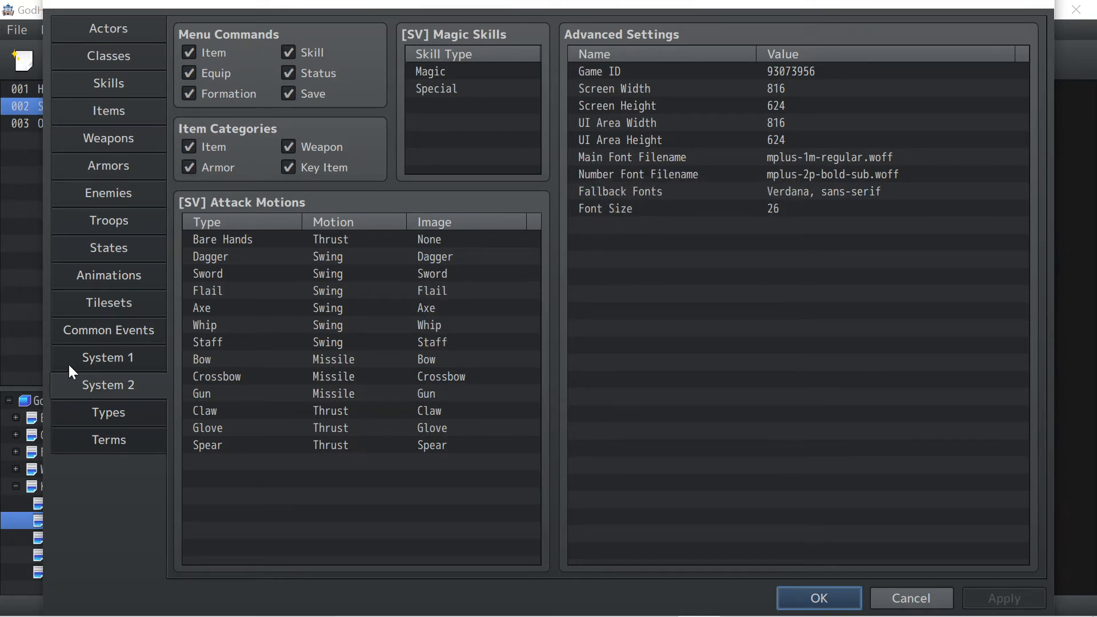
Review the System 1, Terms and Types pages, return to Common Events, and close the database.
click(84, 362)
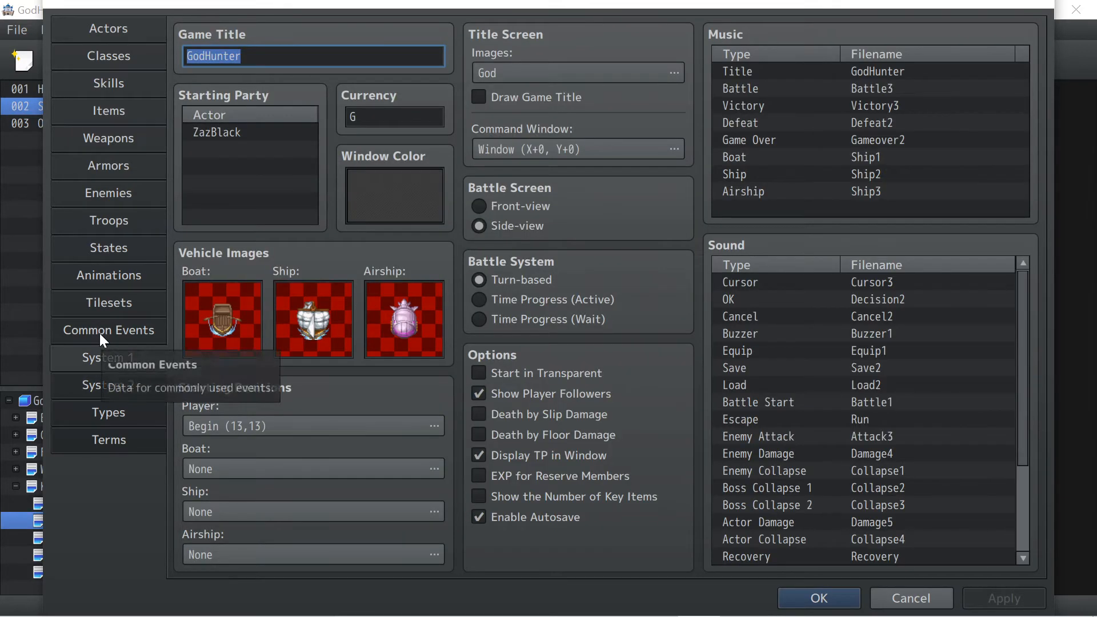
click(108, 423)
click(112, 440)
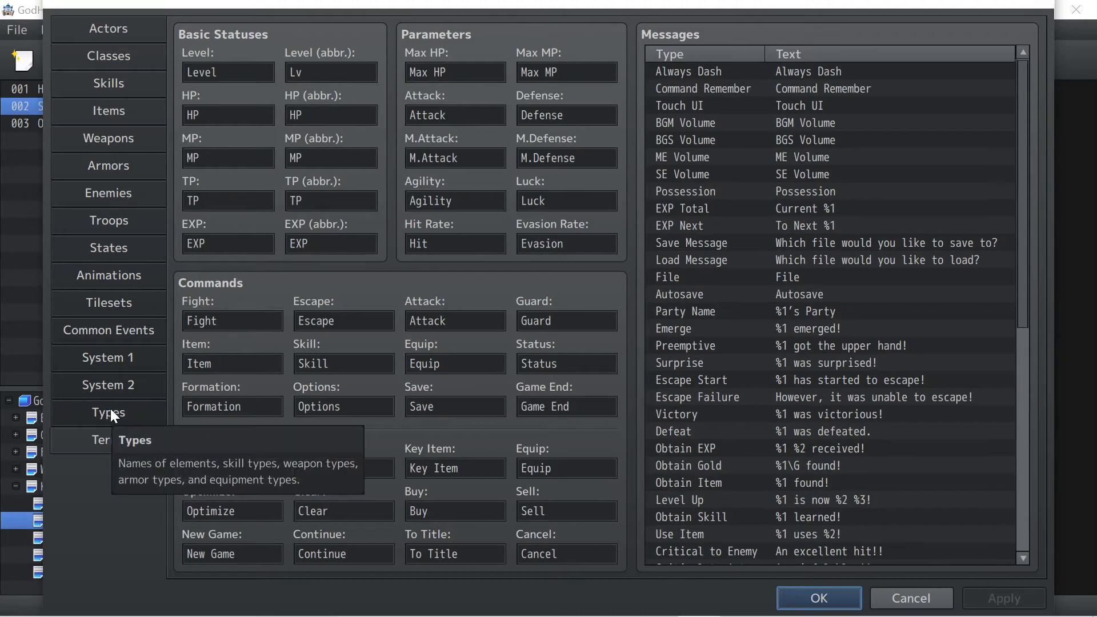
click(110, 413)
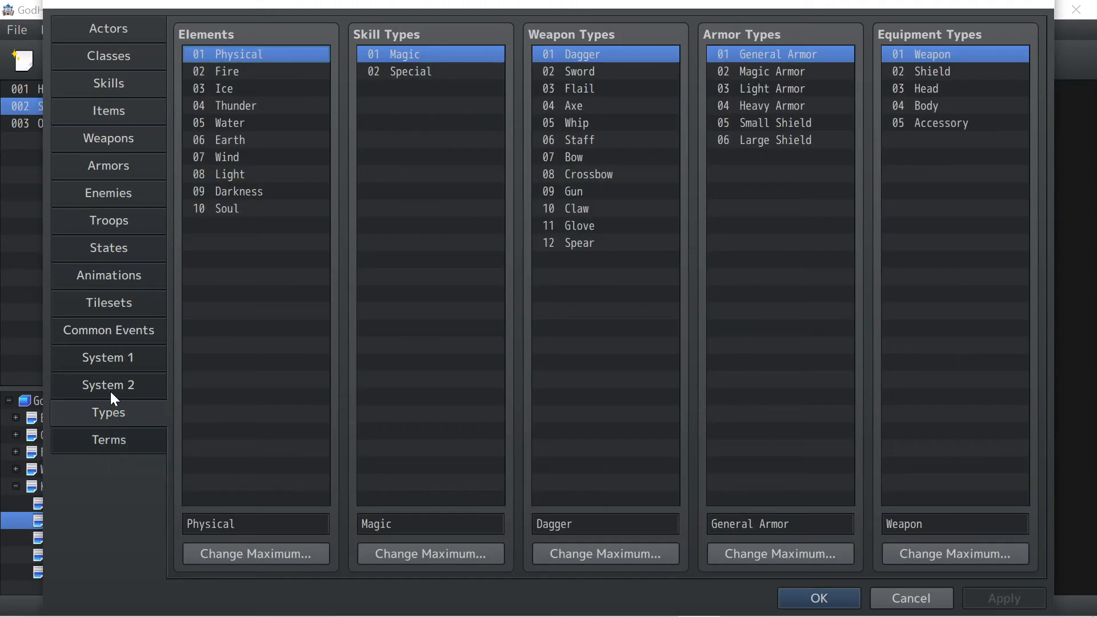
click(111, 388)
click(111, 363)
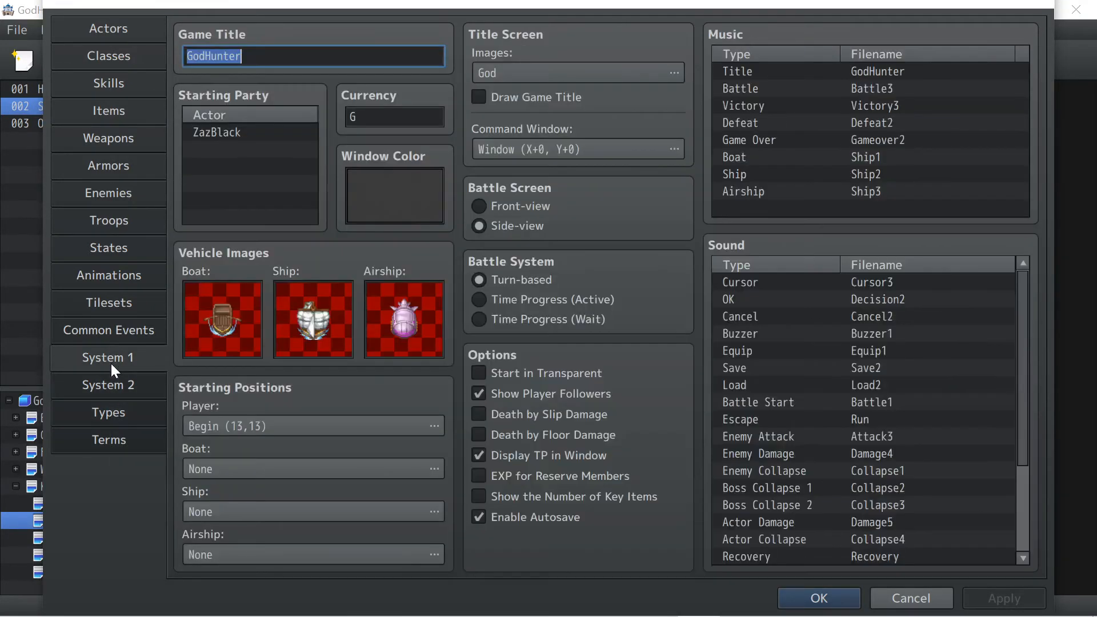
click(110, 339)
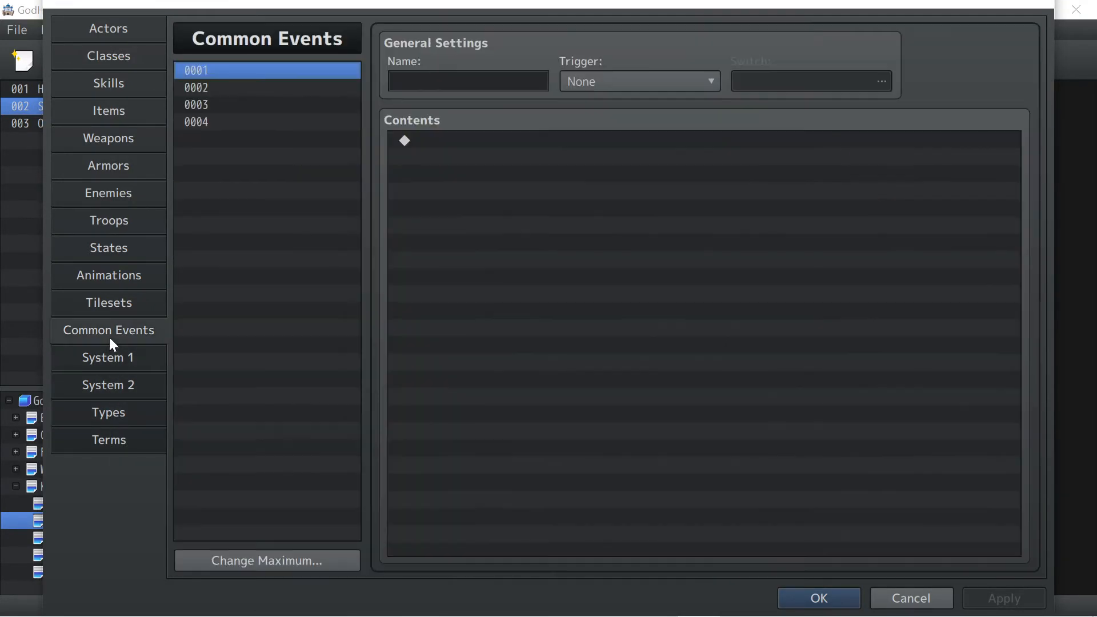
click(818, 598)
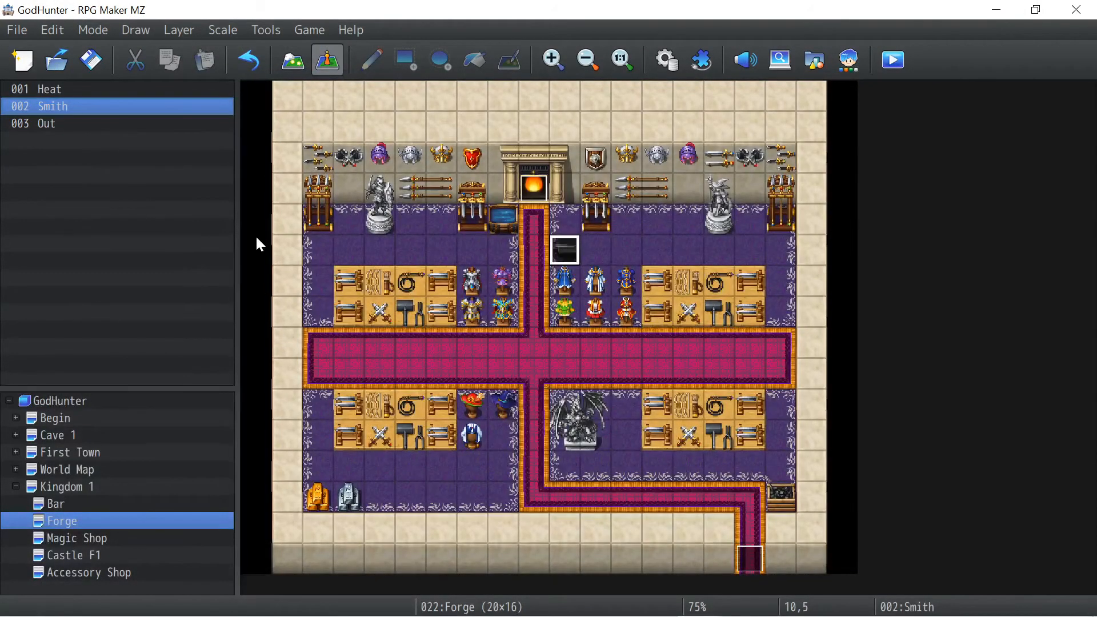
Reopen the database and view the settings of the Thunderbolt skill after a glance at the Enemies page.
click(667, 61)
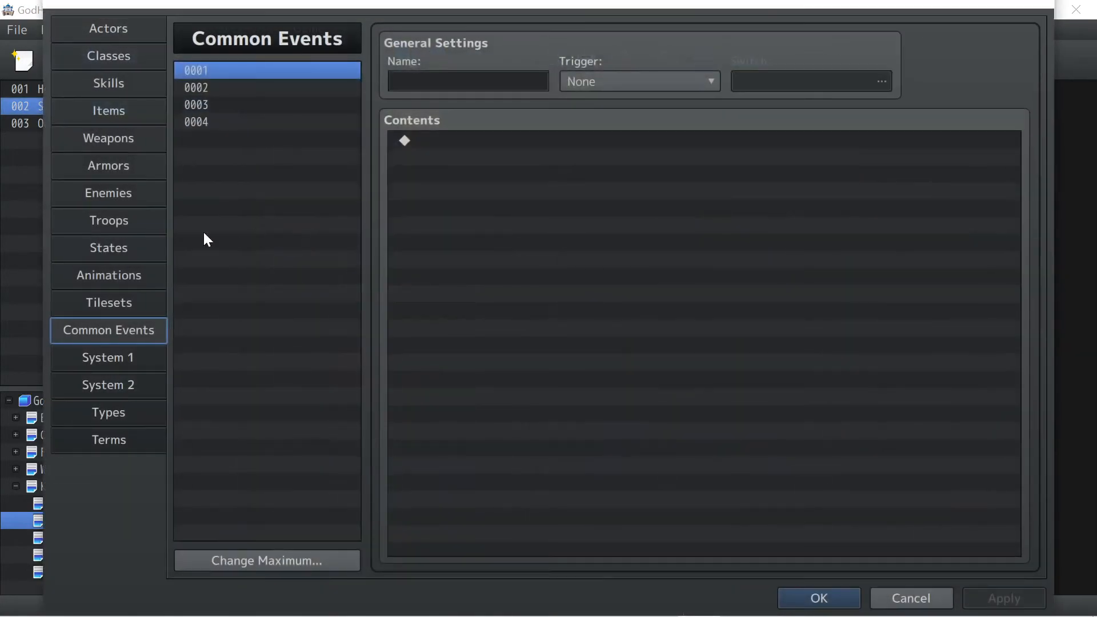
click(115, 194)
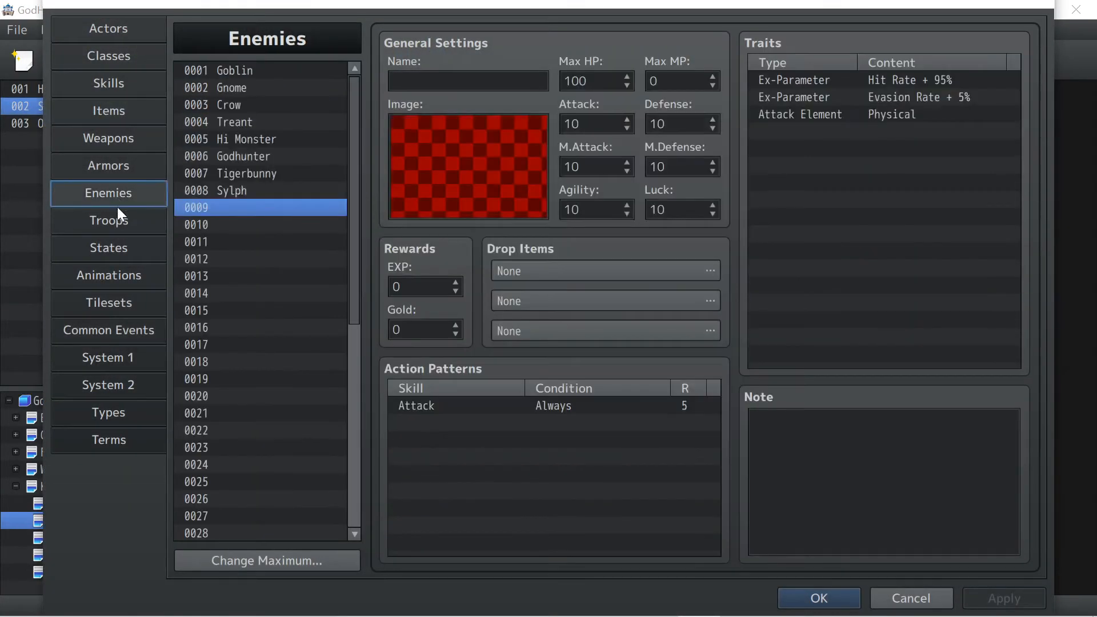
click(98, 91)
scroll(246, 151, up, 10)
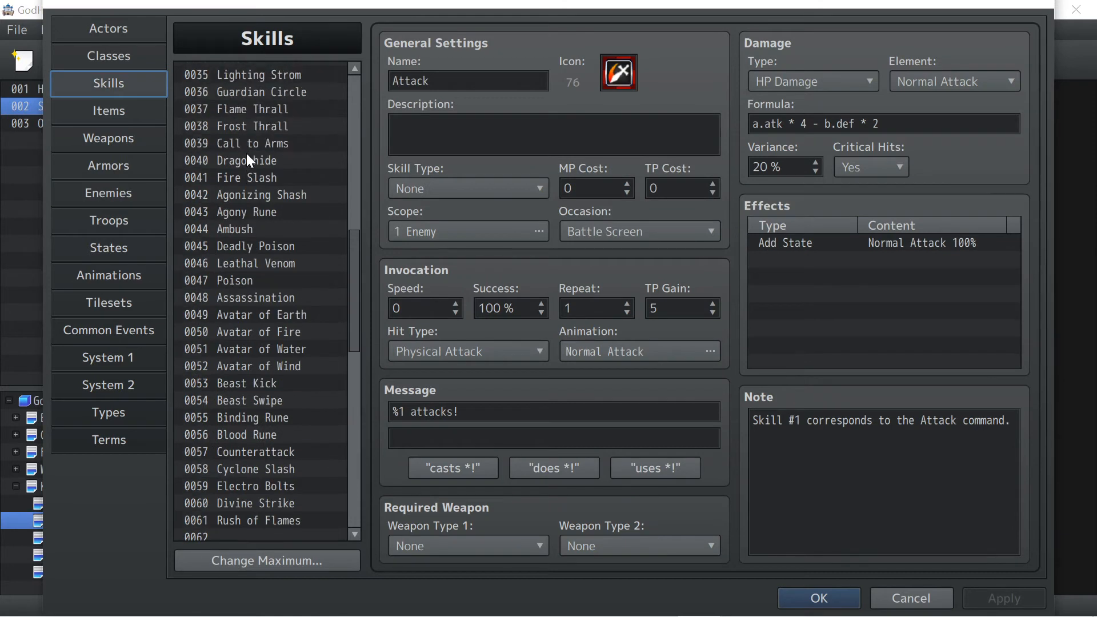
scroll(248, 155, up, 6)
click(247, 156)
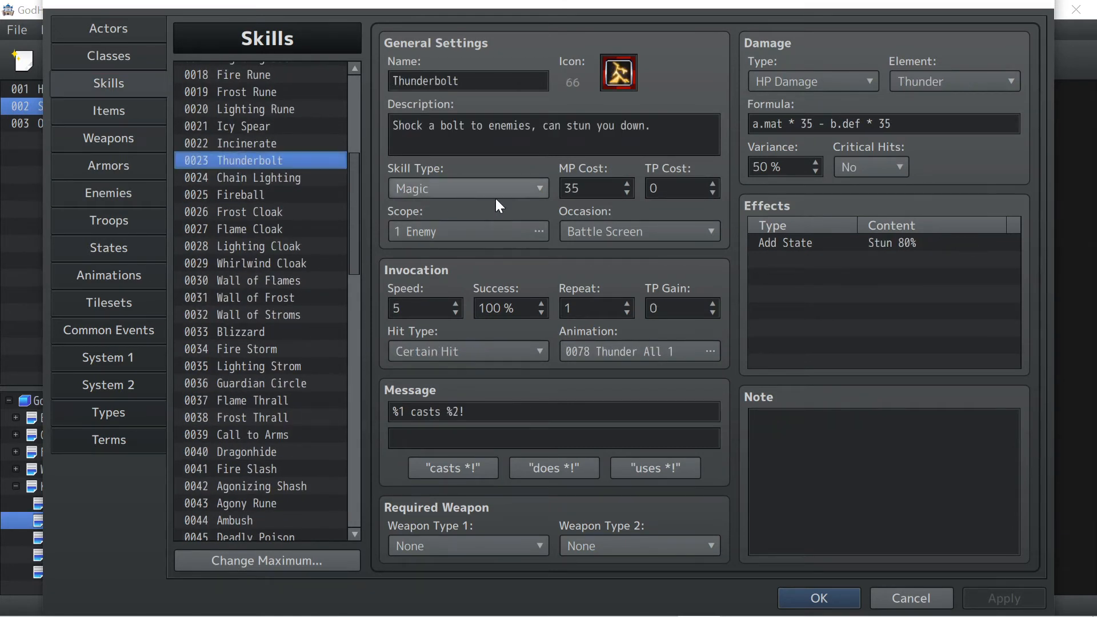
Try the Ally, User and Enemy & Ally sides in Thunderbolt's scope, restore one Enemy, and close the database.
click(496, 240)
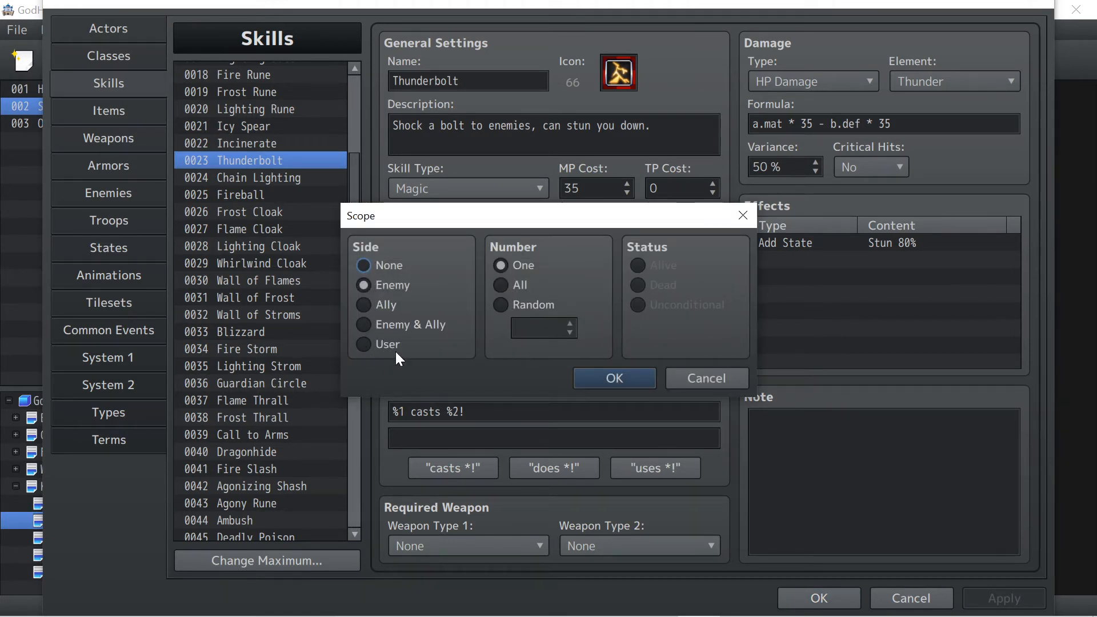
click(365, 305)
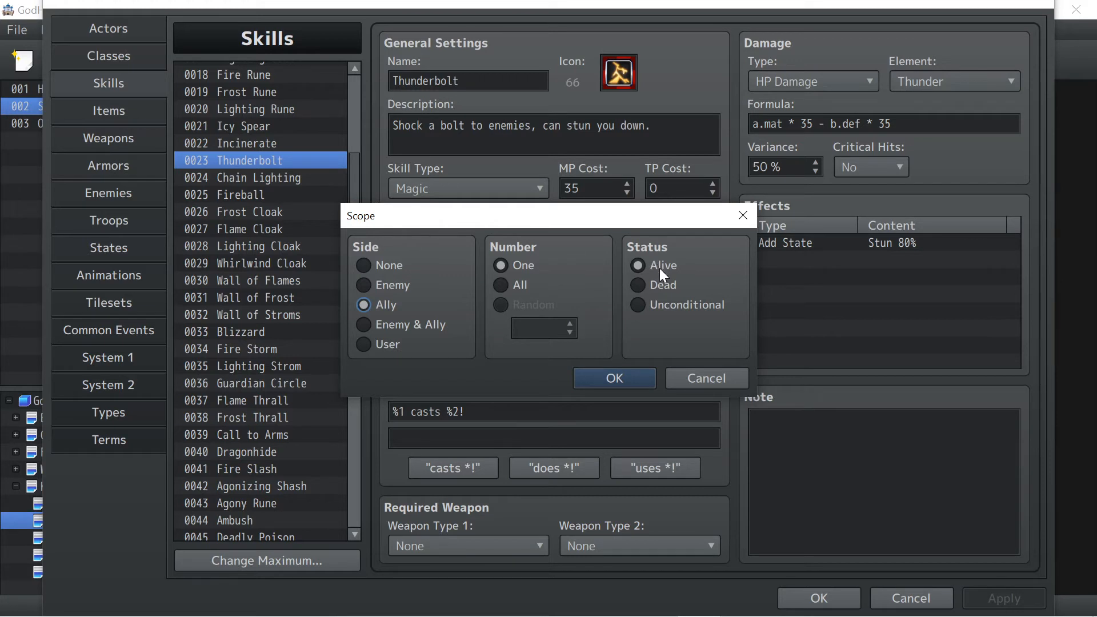
click(363, 285)
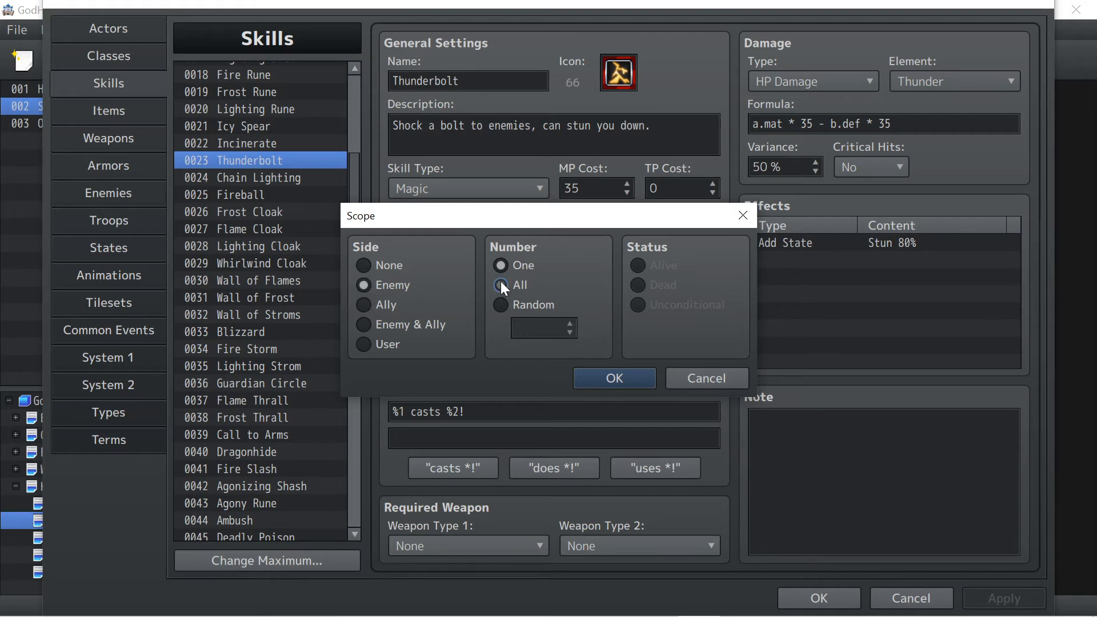
click(365, 345)
click(364, 325)
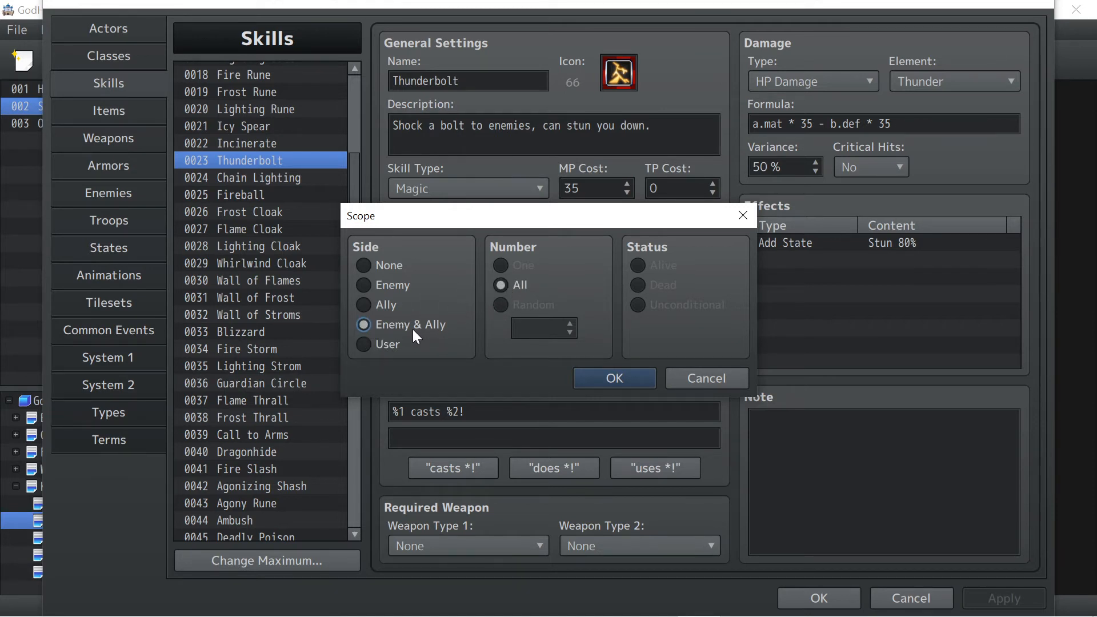
click(369, 303)
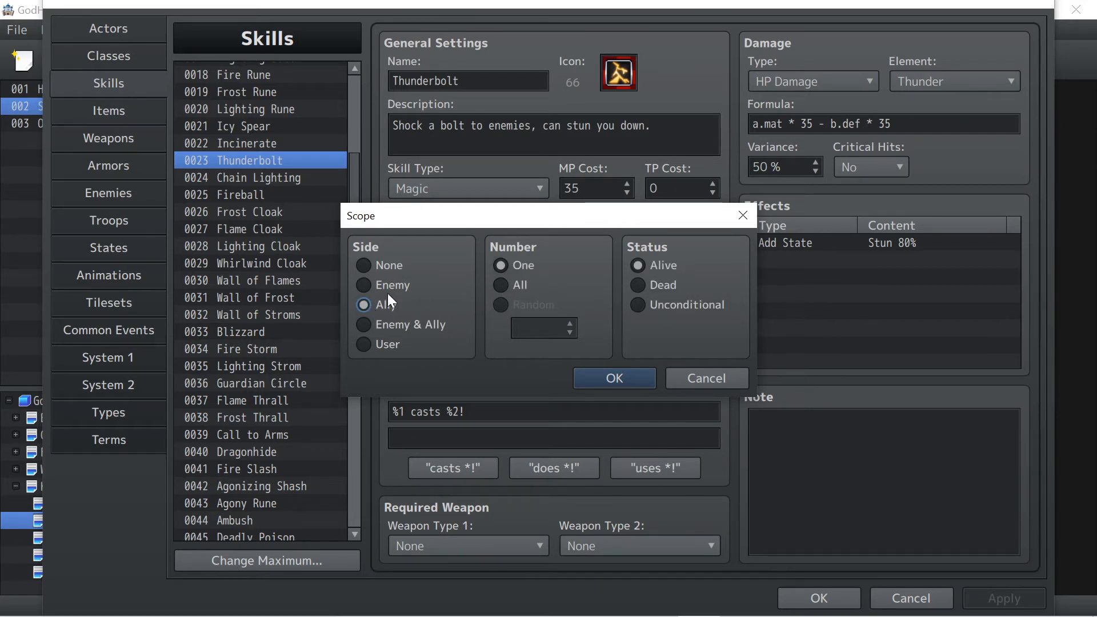
click(366, 286)
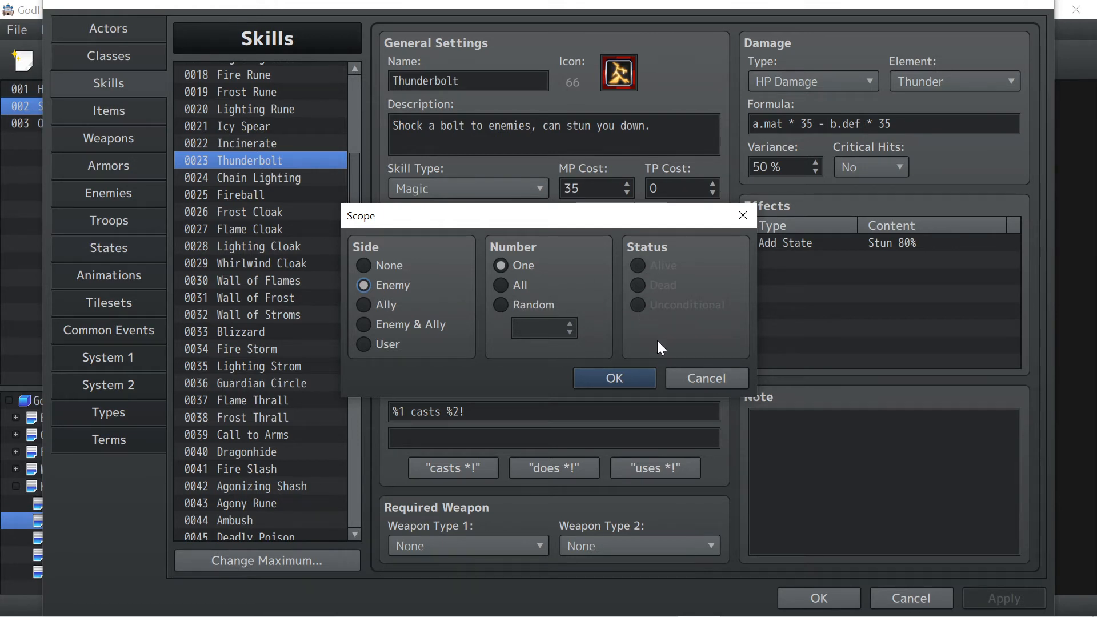
click(644, 378)
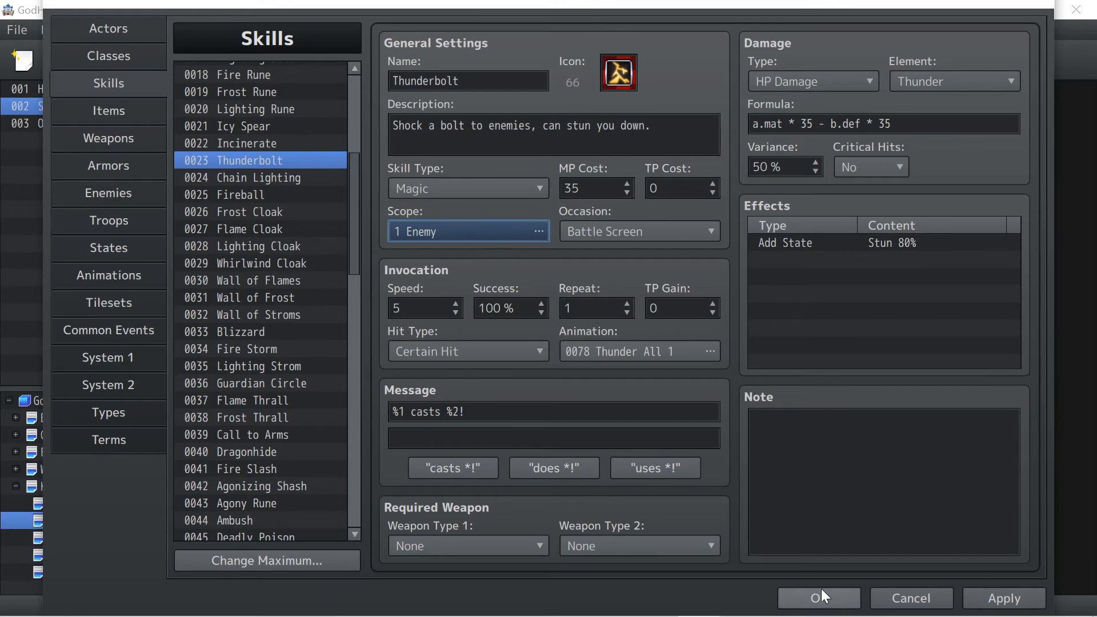
click(799, 594)
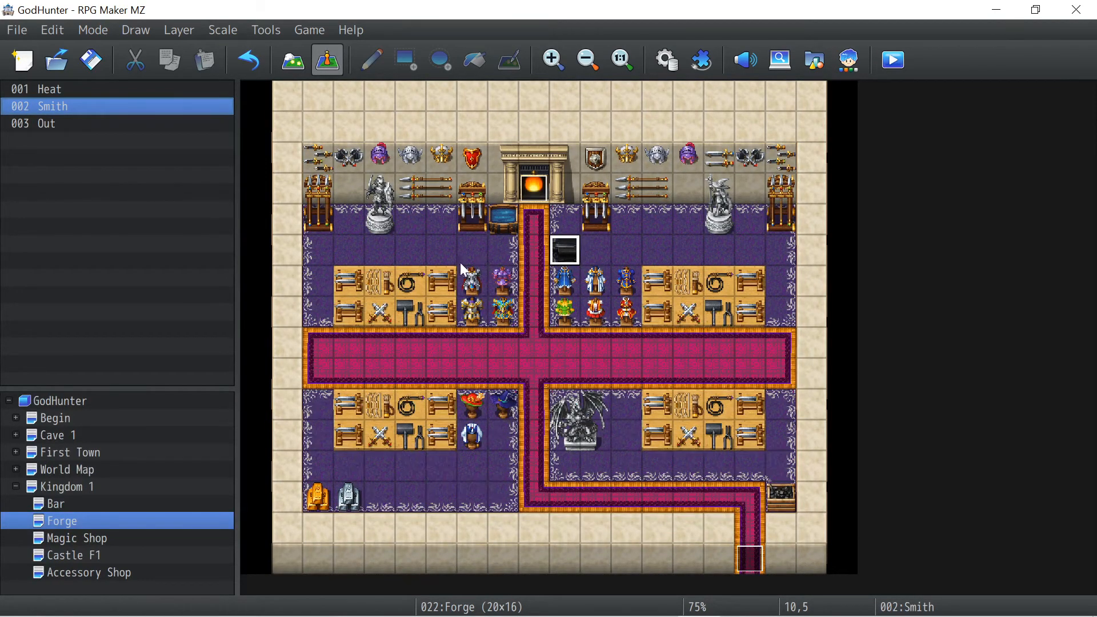
Switch the Forge map to map editing and look through the A tiles of its tileset.
click(299, 51)
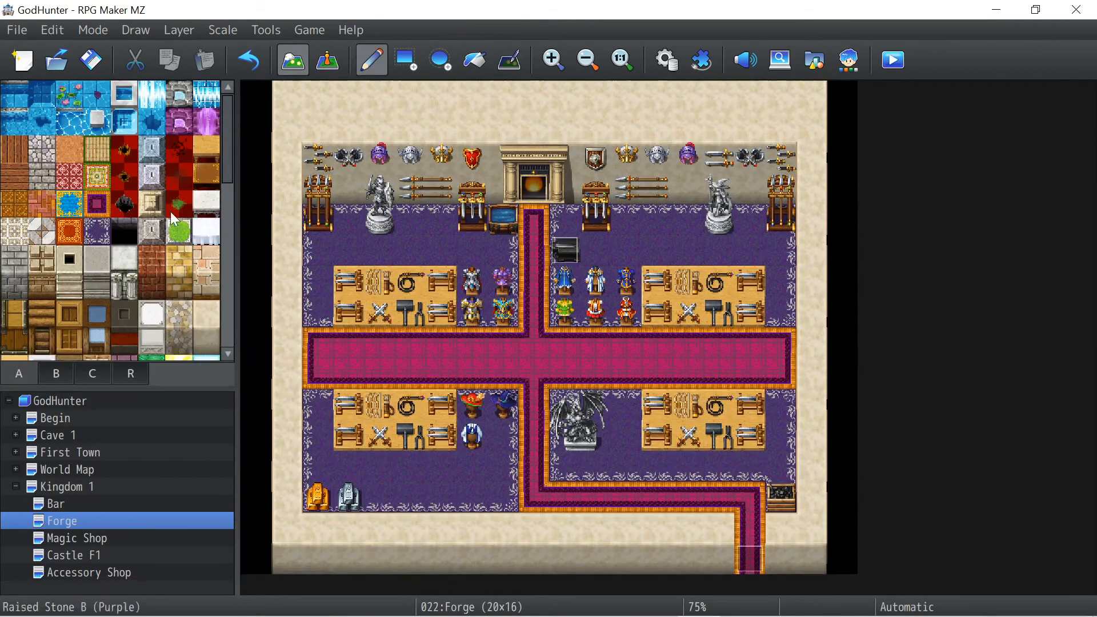
scroll(157, 224, down, 3)
scroll(156, 223, down, 5)
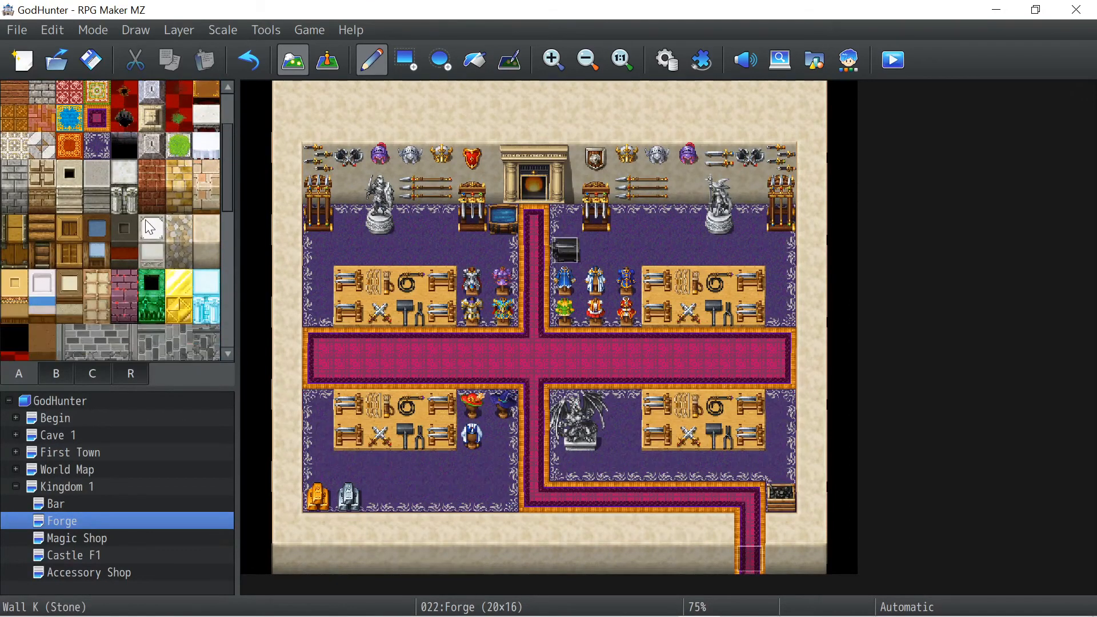
scroll(145, 219, up, 2)
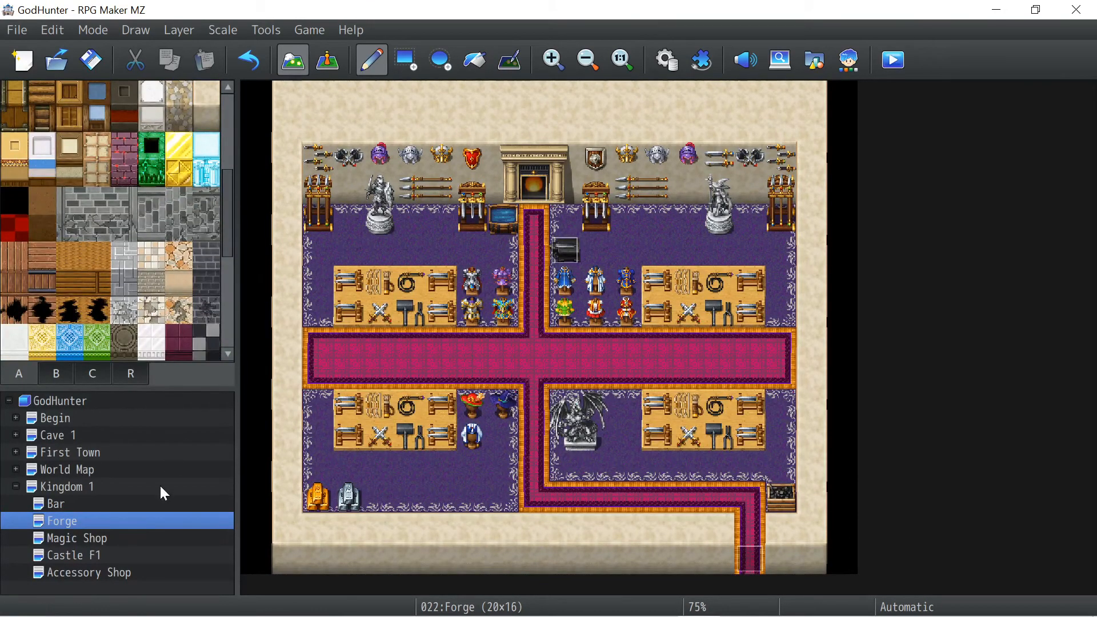
Open the sample maps for the GodHunter project root and preview World 2 to 4, several towns and Mining City.
click(38, 399)
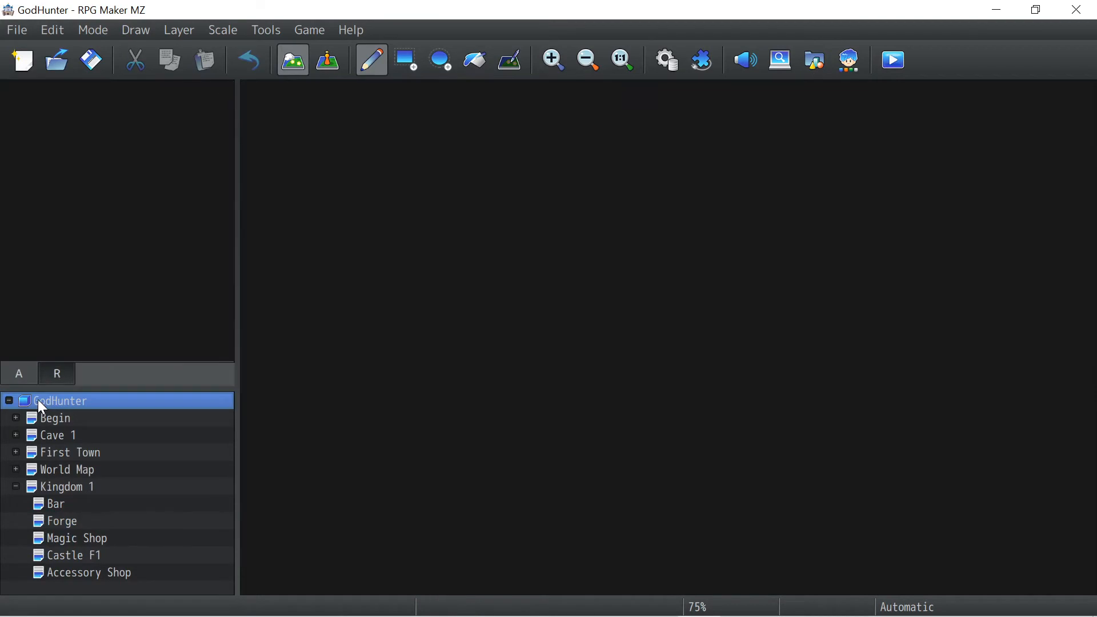
right_click(41, 400)
click(70, 379)
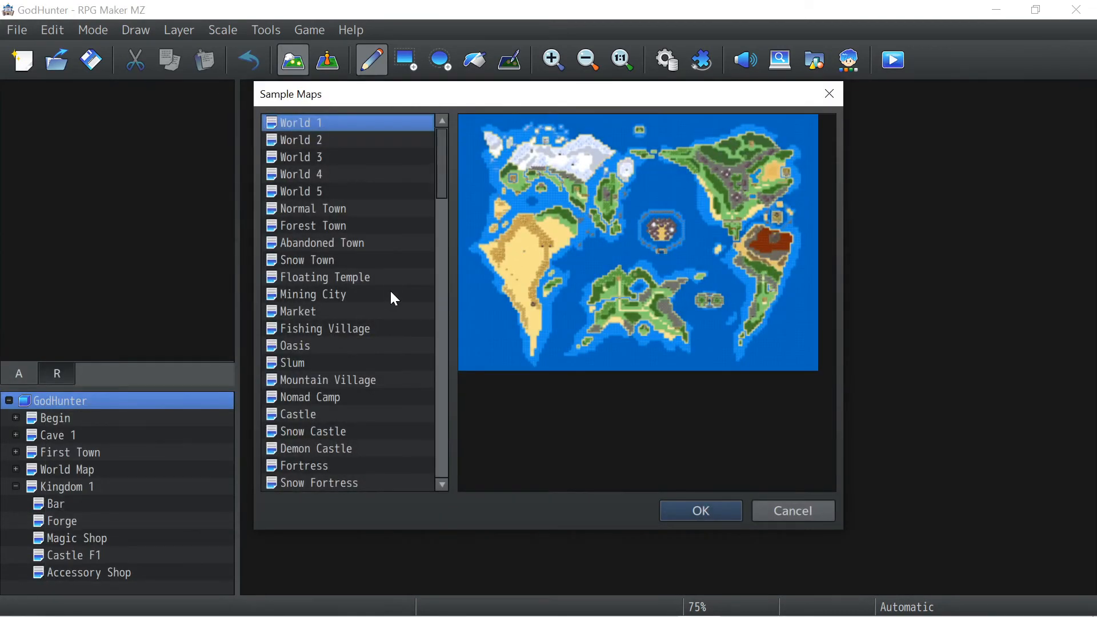
click(305, 139)
click(314, 158)
click(323, 174)
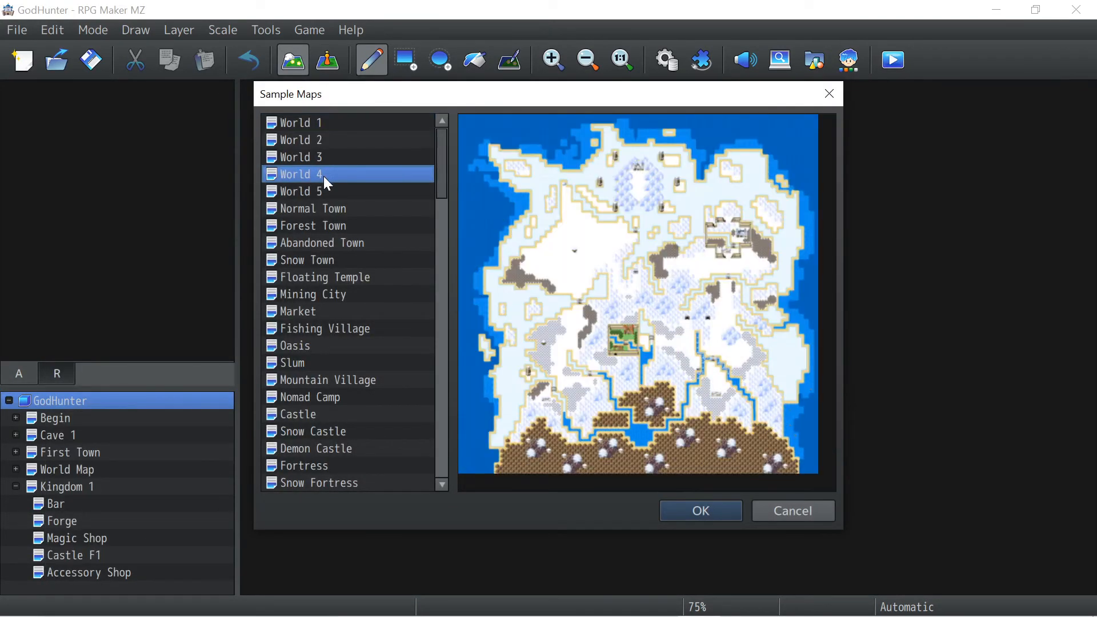
click(343, 209)
click(342, 226)
click(344, 243)
click(356, 292)
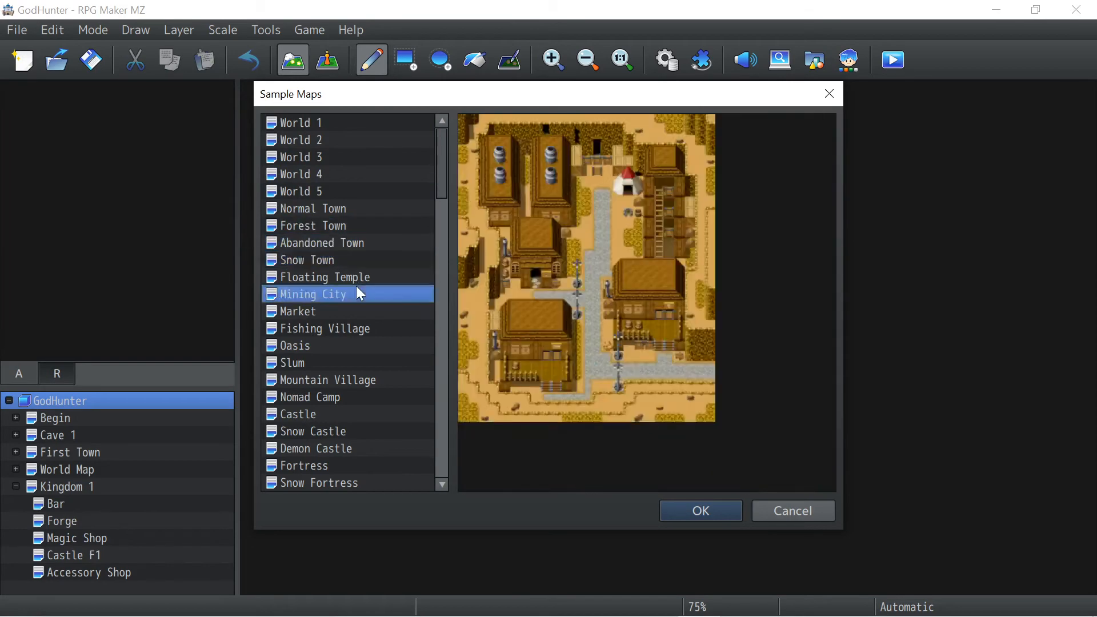
Preview further sample maps such as Oasis, Nomad Camp and Slum, and load Fishing Village into the GodHunter project.
click(365, 329)
click(375, 346)
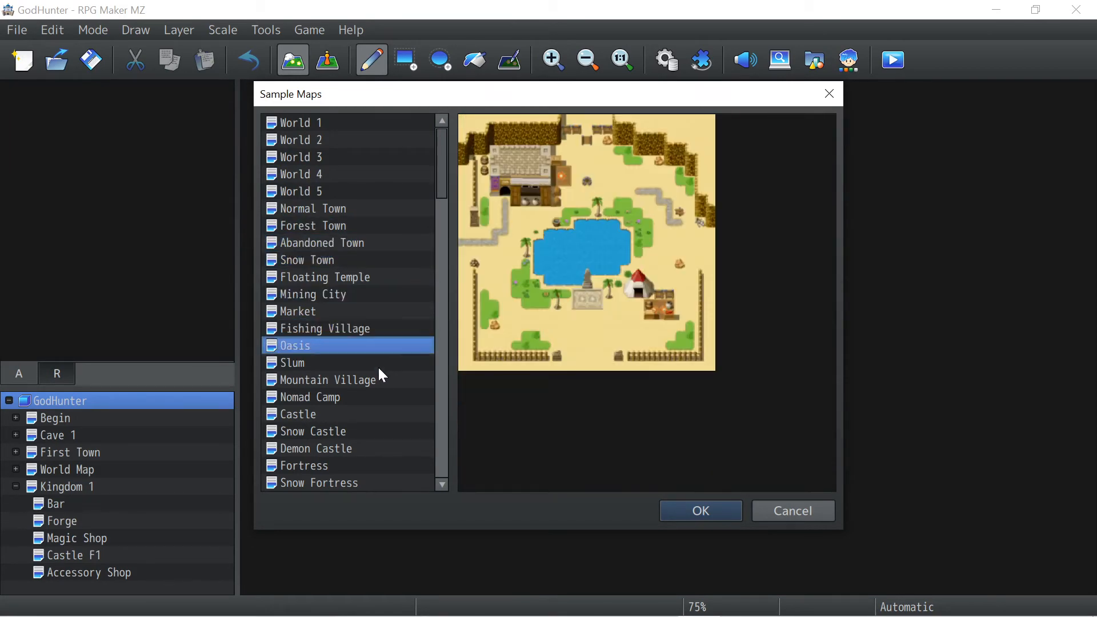
click(382, 378)
click(390, 398)
click(327, 379)
click(334, 361)
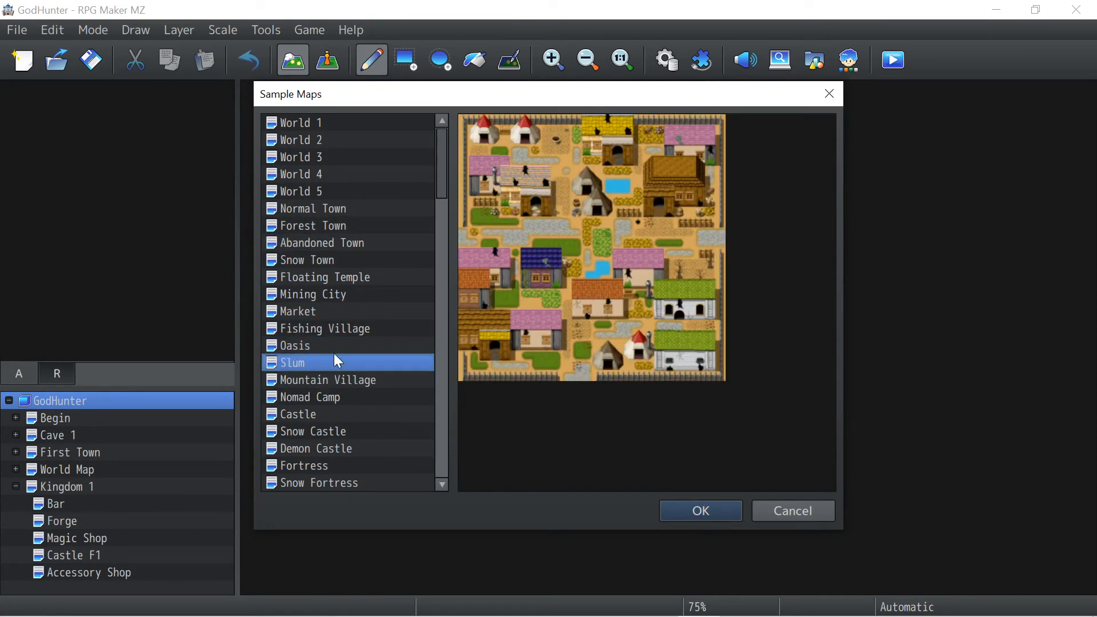
click(324, 328)
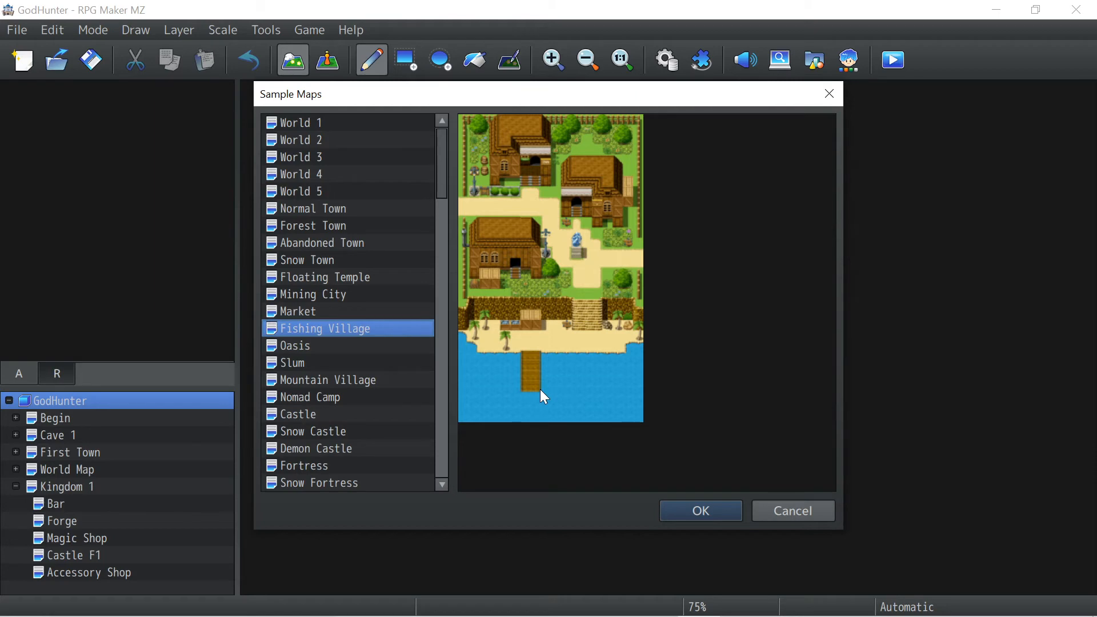
click(703, 503)
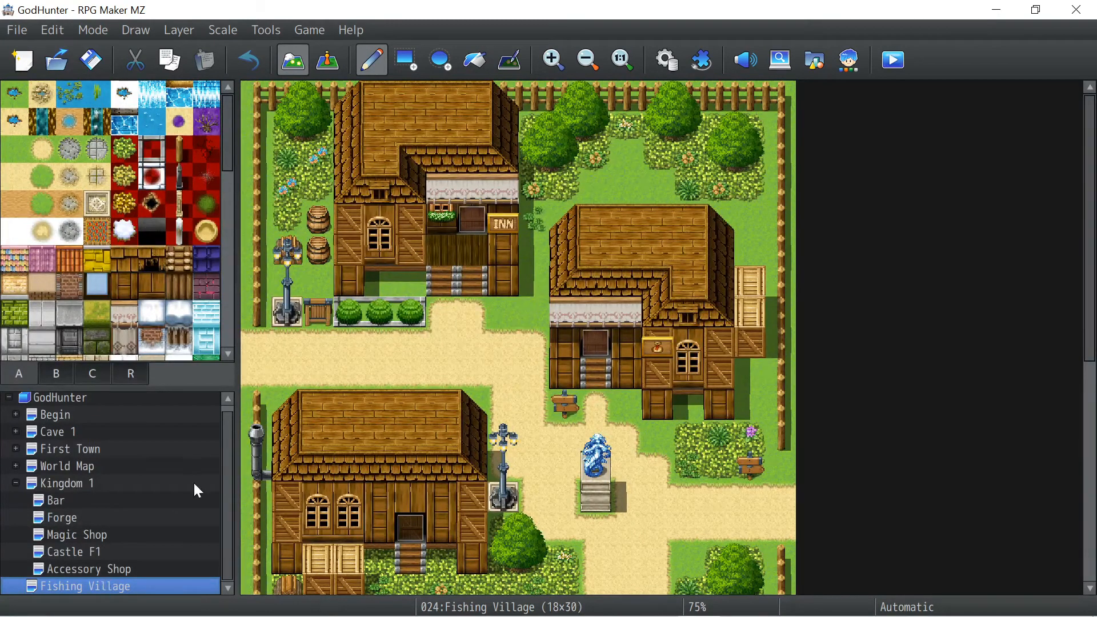
Delete the Fishing Village map from the GodHunter project.
scroll(311, 460, down, 3)
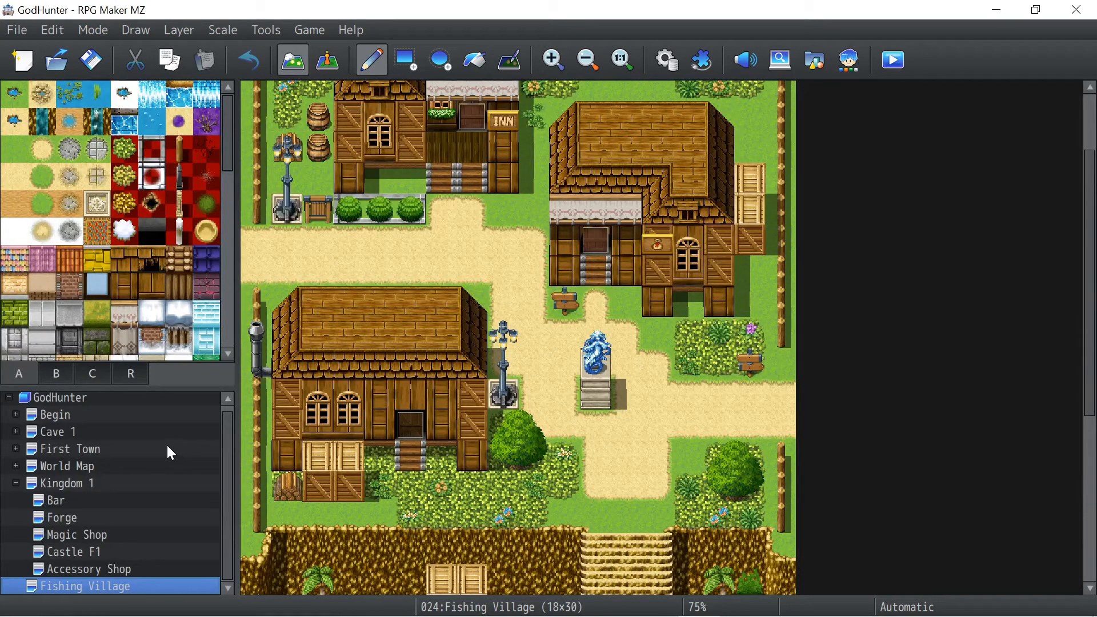
key(Delete)
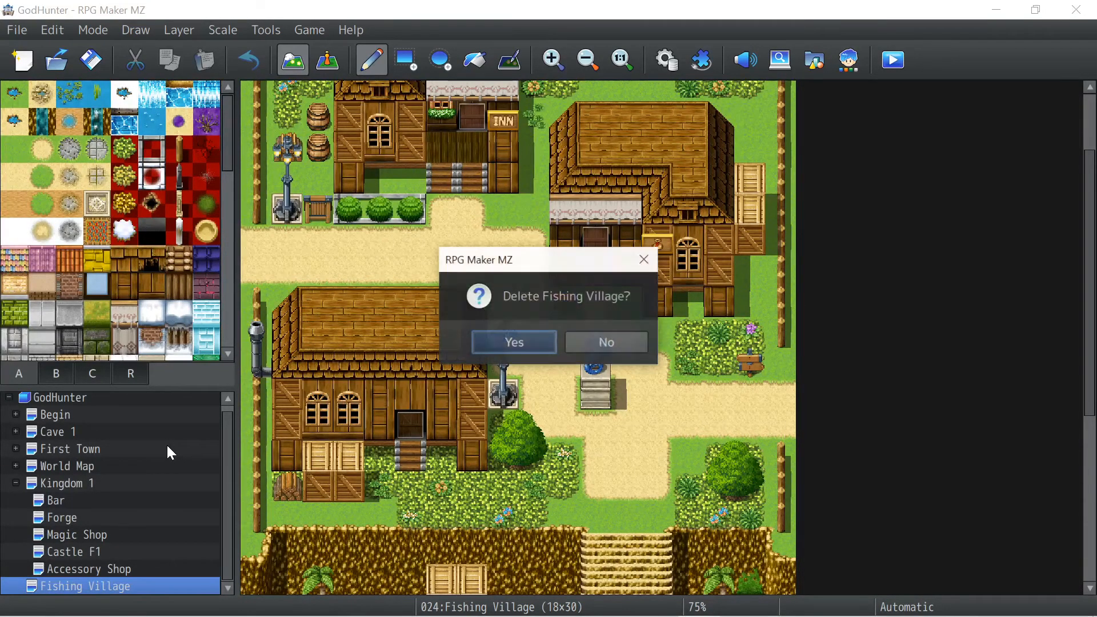
click(512, 343)
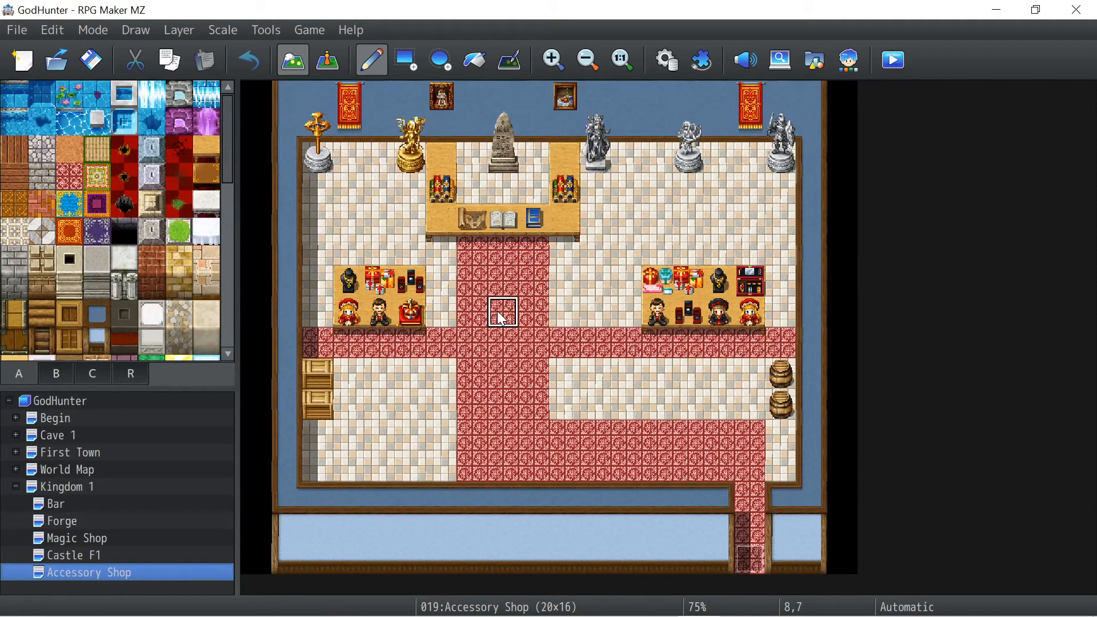
Place four arched window tiles from the B tileset along the Accessory Shop's back wall, and switch the map to event editing.
click(57, 375)
click(94, 374)
click(66, 374)
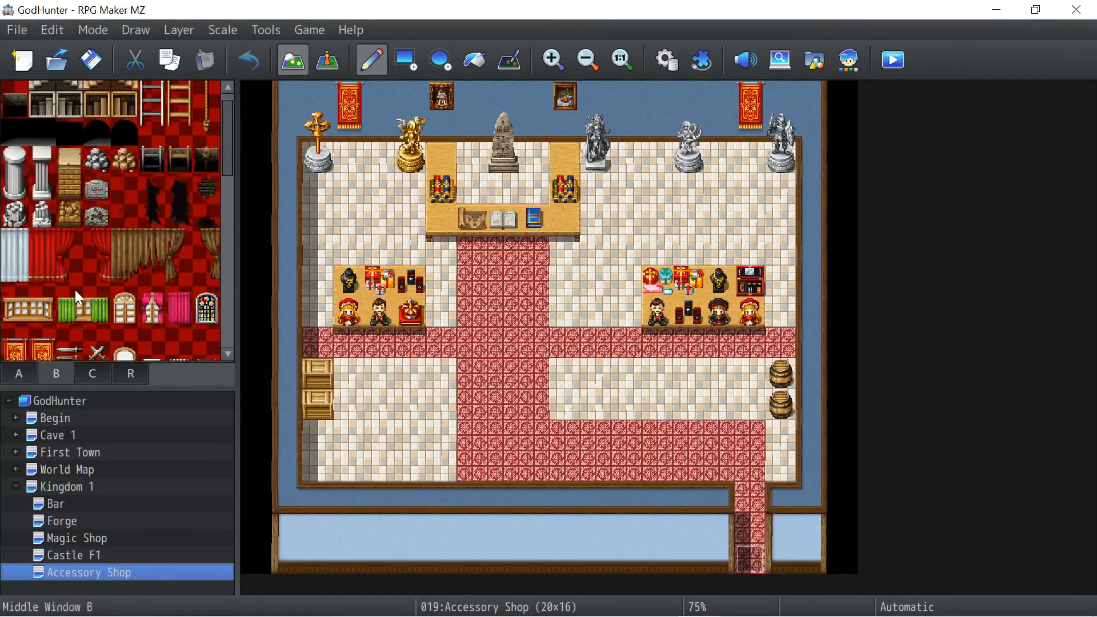
scroll(74, 289, down, 2)
drag(124, 228, 124, 254)
click(385, 126)
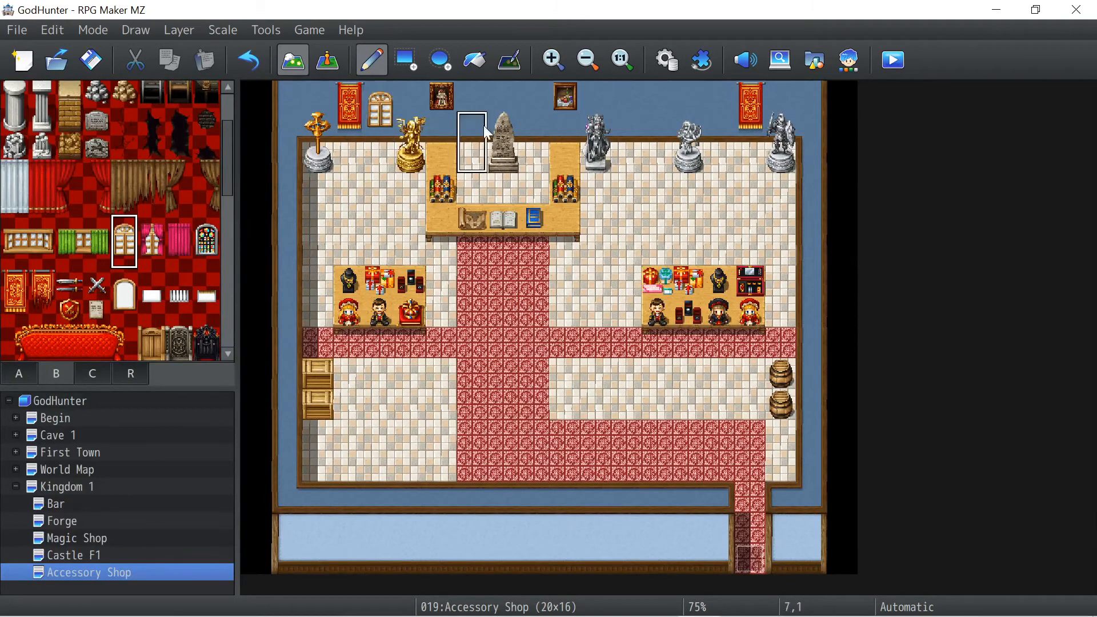
click(651, 104)
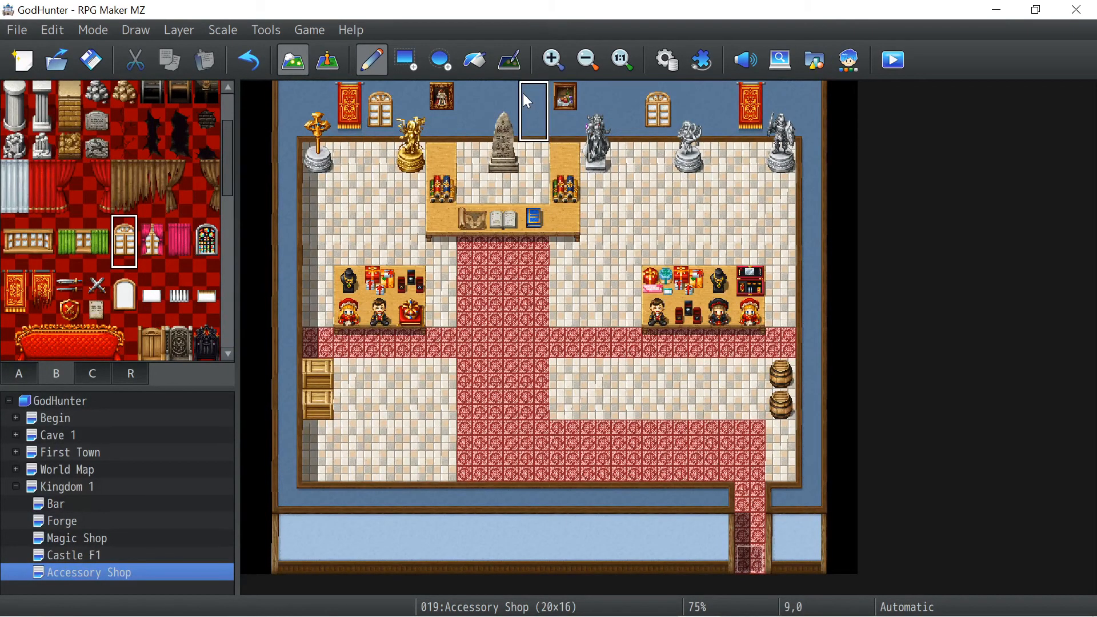
click(523, 94)
click(472, 98)
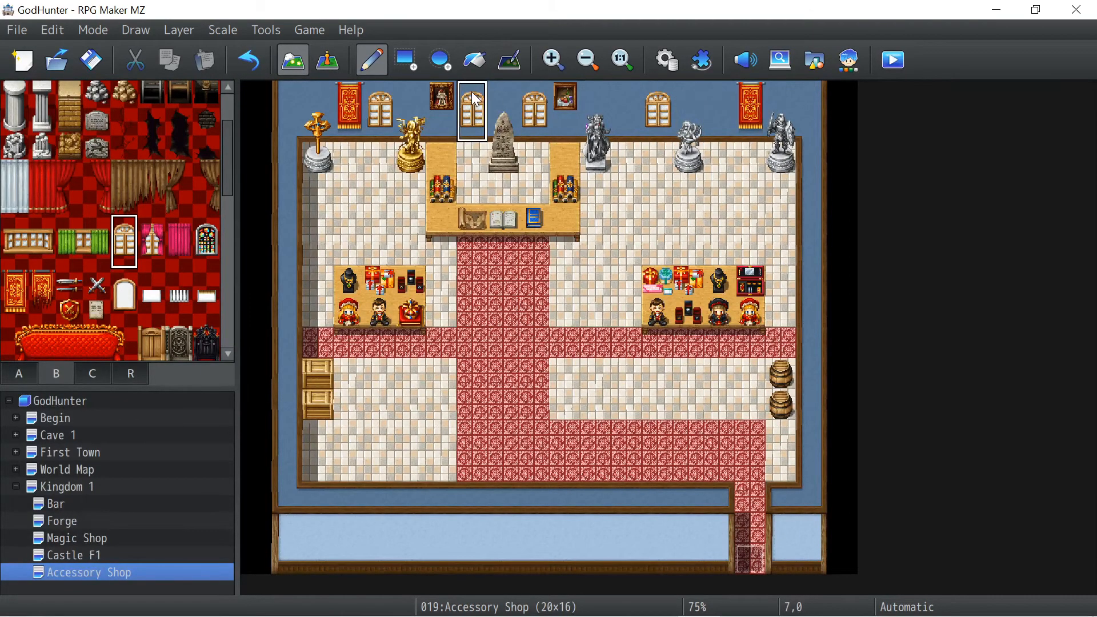
click(327, 59)
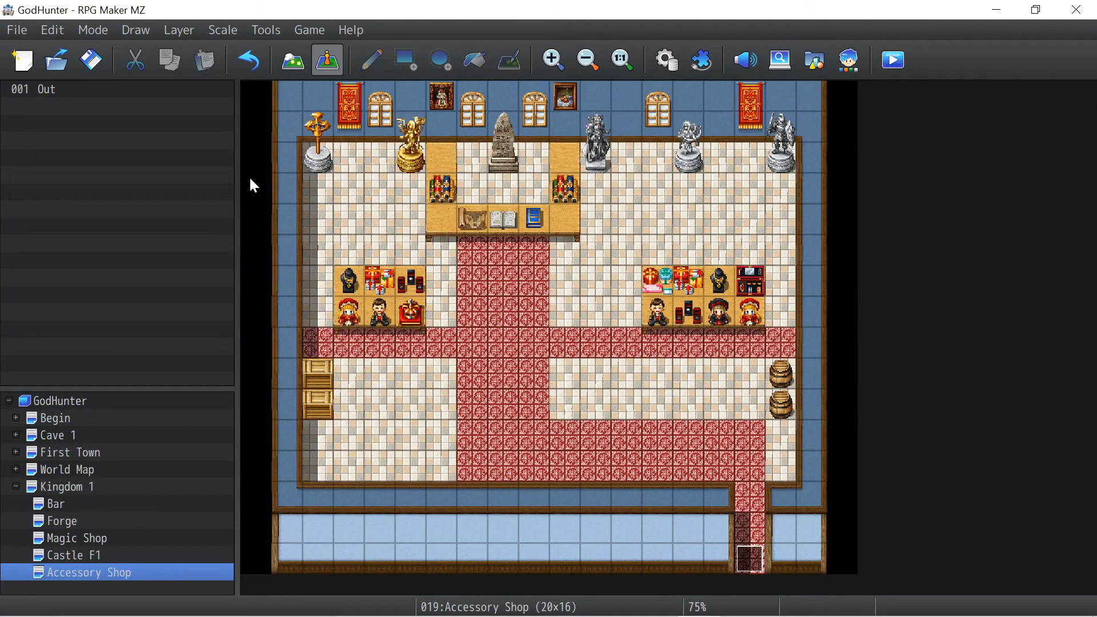
Update the project's corescript, choosing v1.0.0 as the version to overwrite with.
click(309, 29)
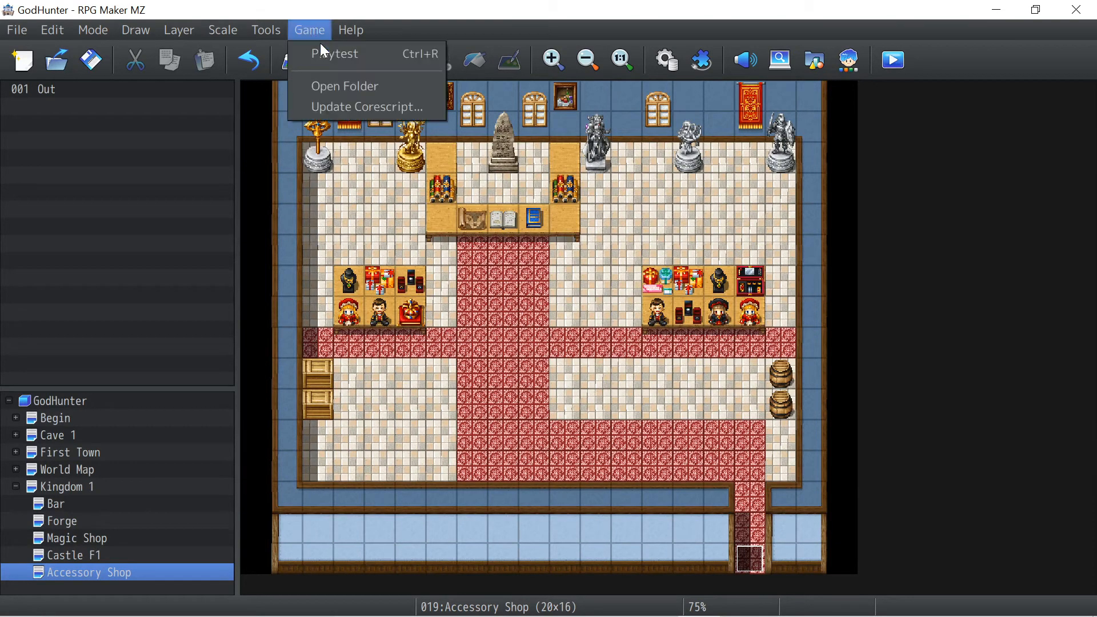
click(345, 107)
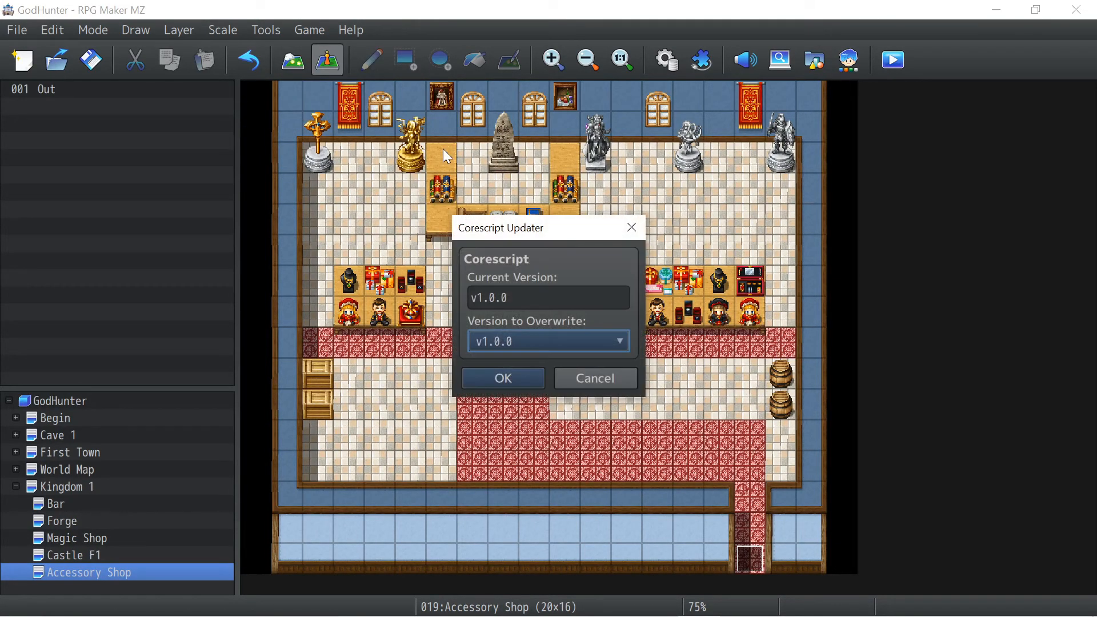
click(526, 341)
click(556, 323)
click(505, 379)
View the editor's version information and close it.
click(268, 29)
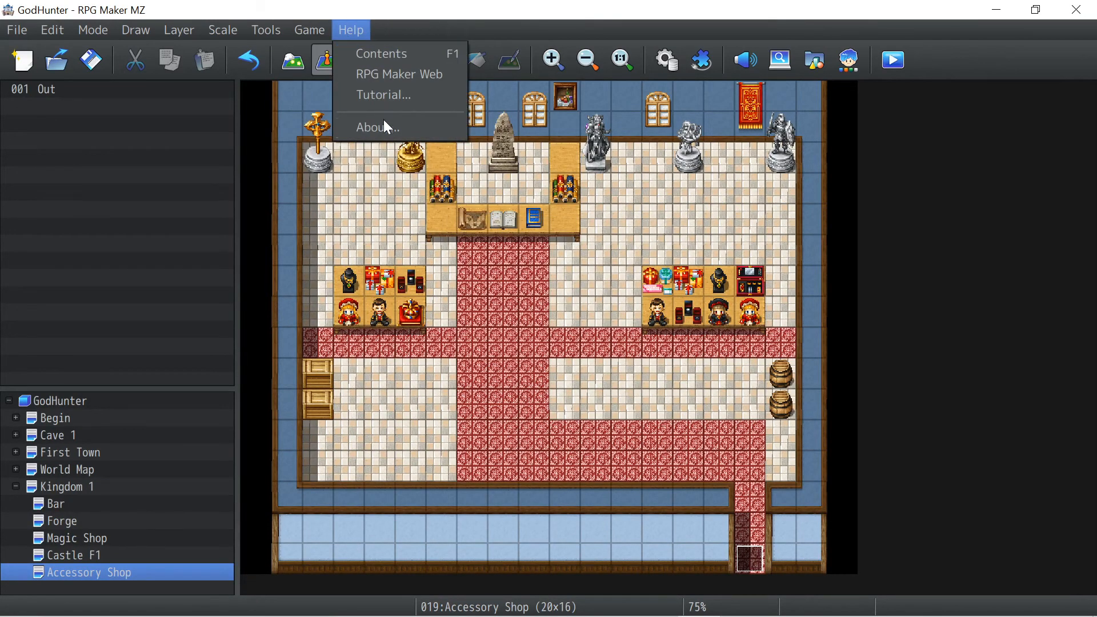
click(381, 125)
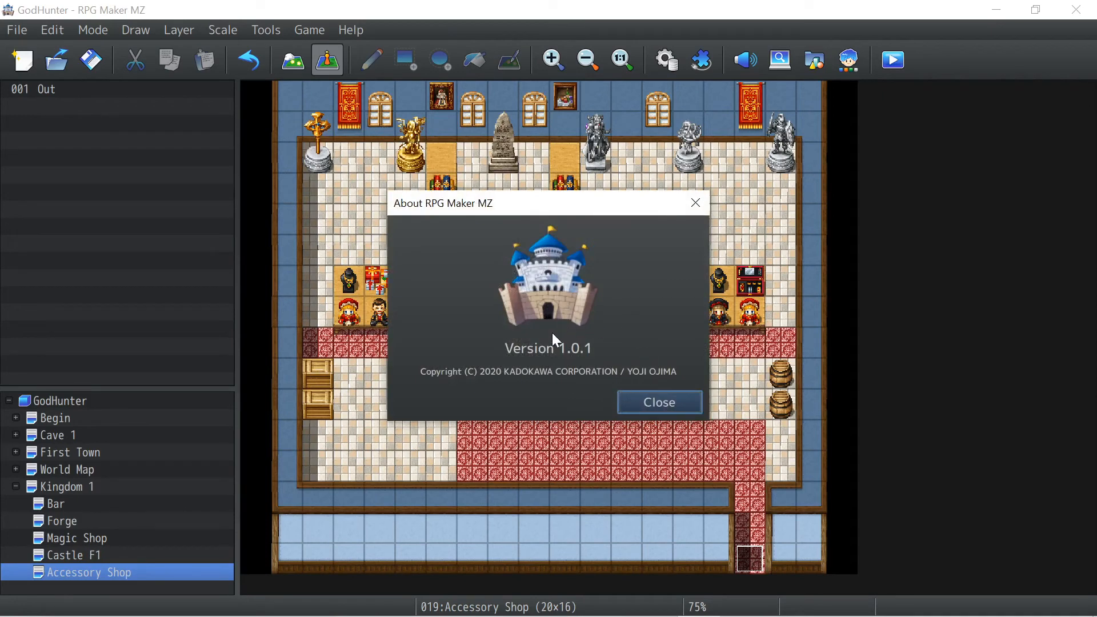
click(663, 400)
Run the Corescript Updater once more with v1.0.0 as the version to overwrite, and confirm.
click(276, 30)
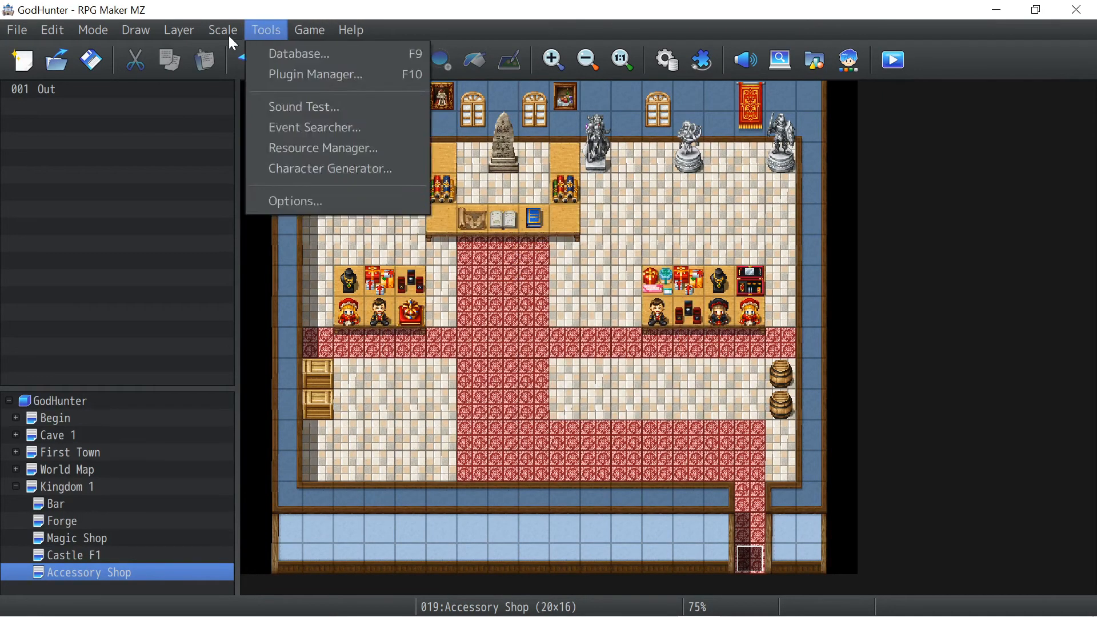
click(306, 30)
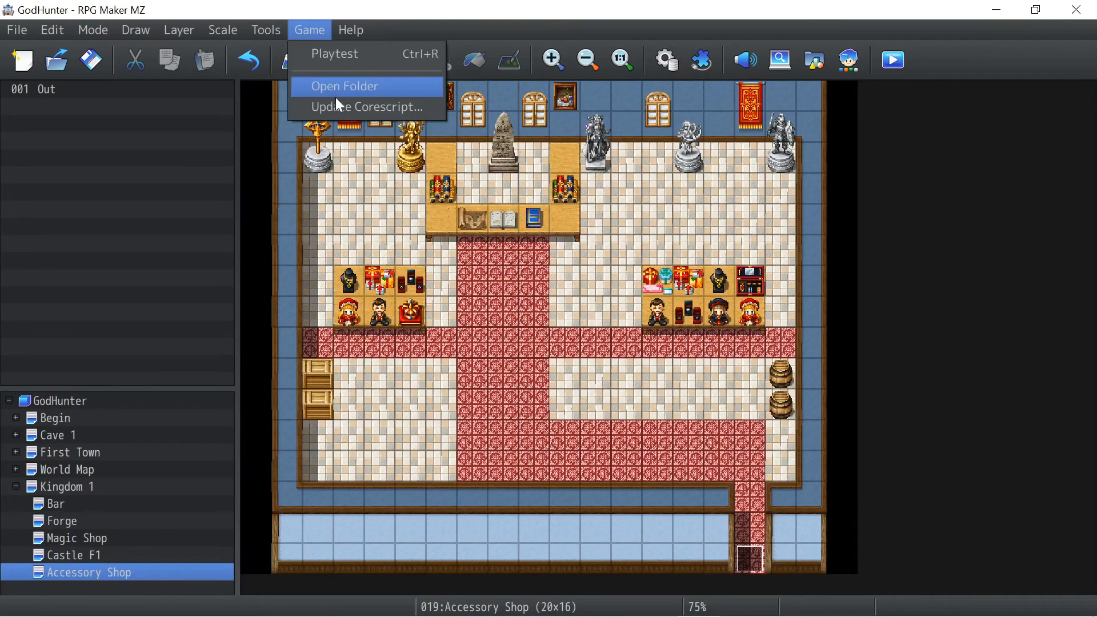
click(339, 105)
click(555, 342)
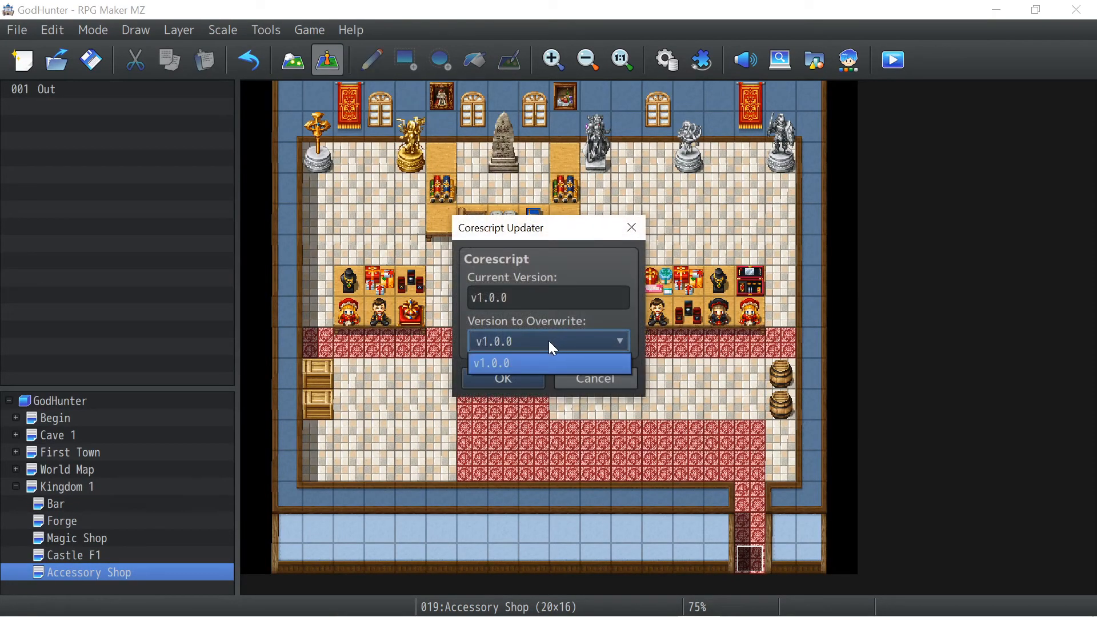
click(531, 371)
click(517, 380)
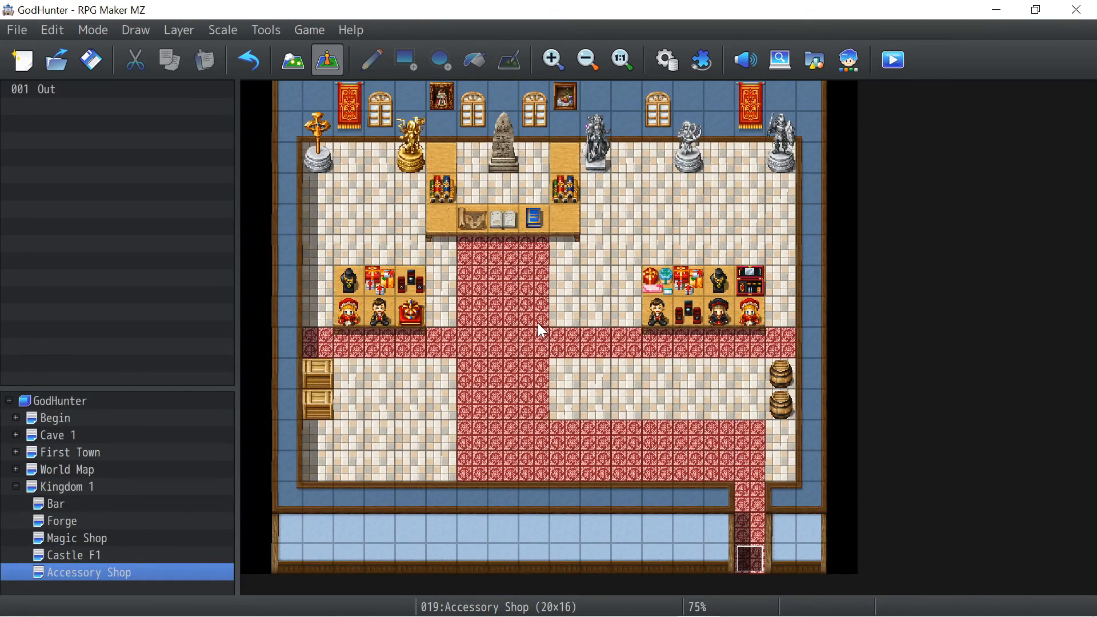
Look through all three pages of event commands in a new event on the Accessory Shop's carpet, and cancel the event.
double_click(546, 341)
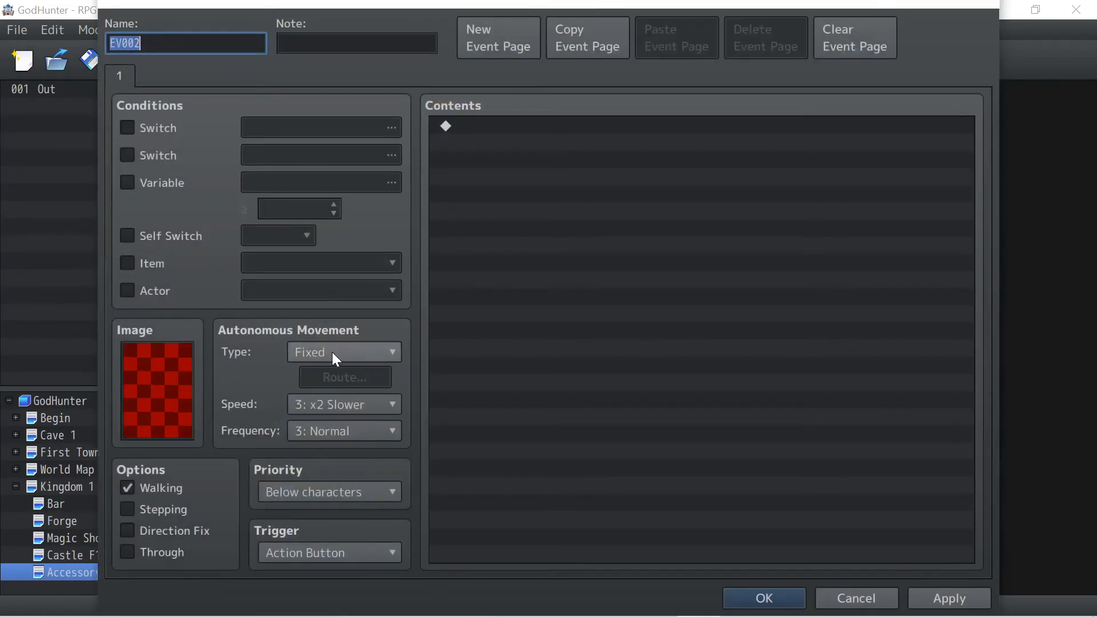
double_click(511, 122)
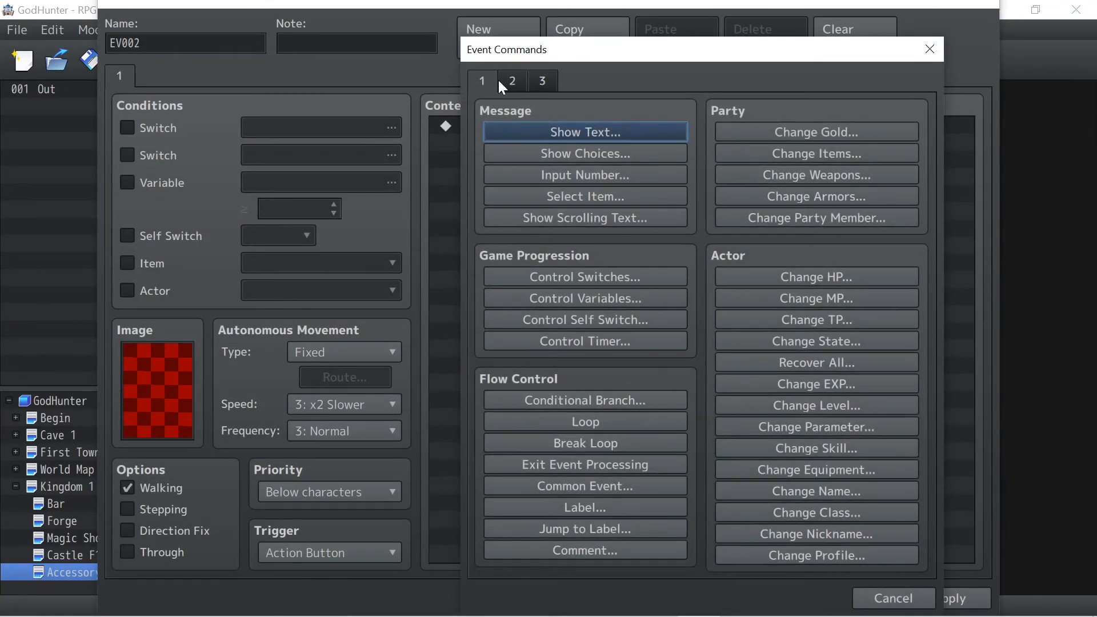
click(516, 80)
click(537, 80)
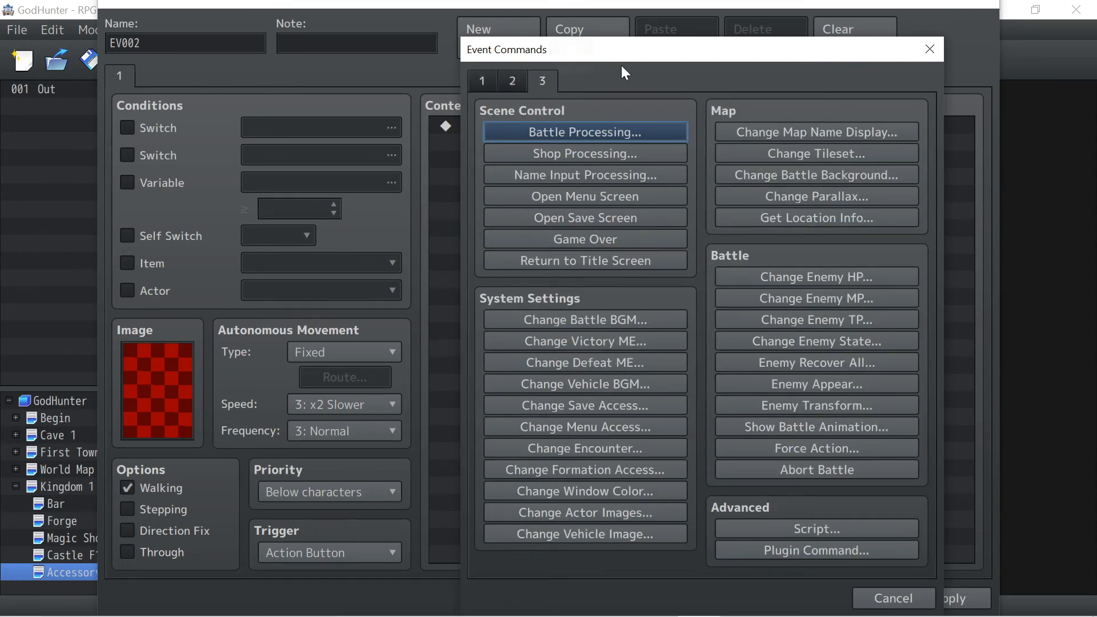
drag(659, 51, 627, 37)
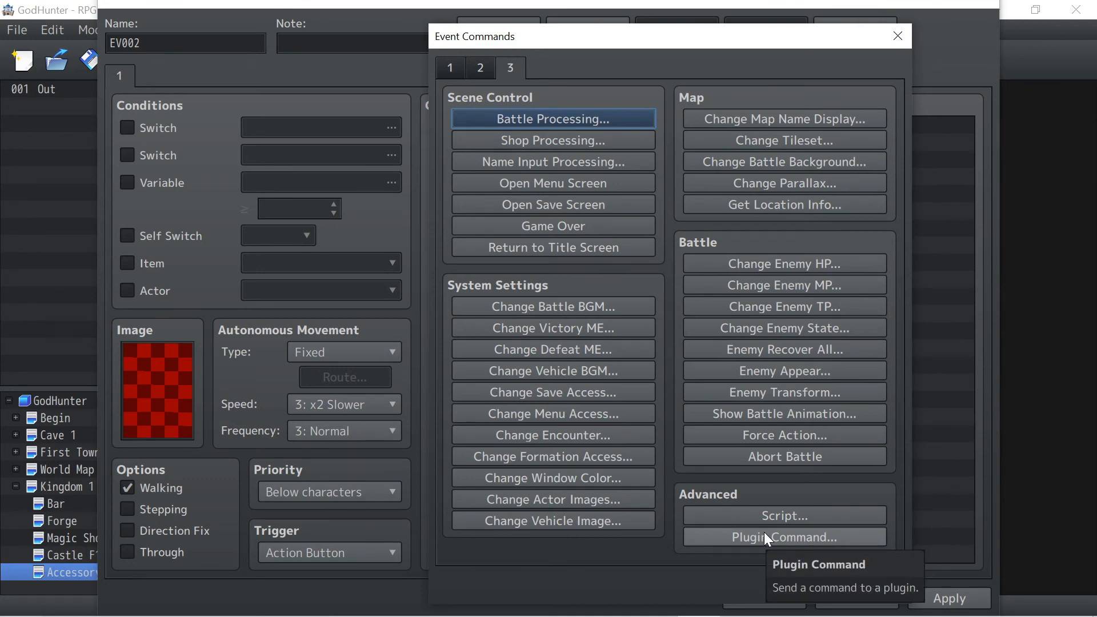
click(845, 583)
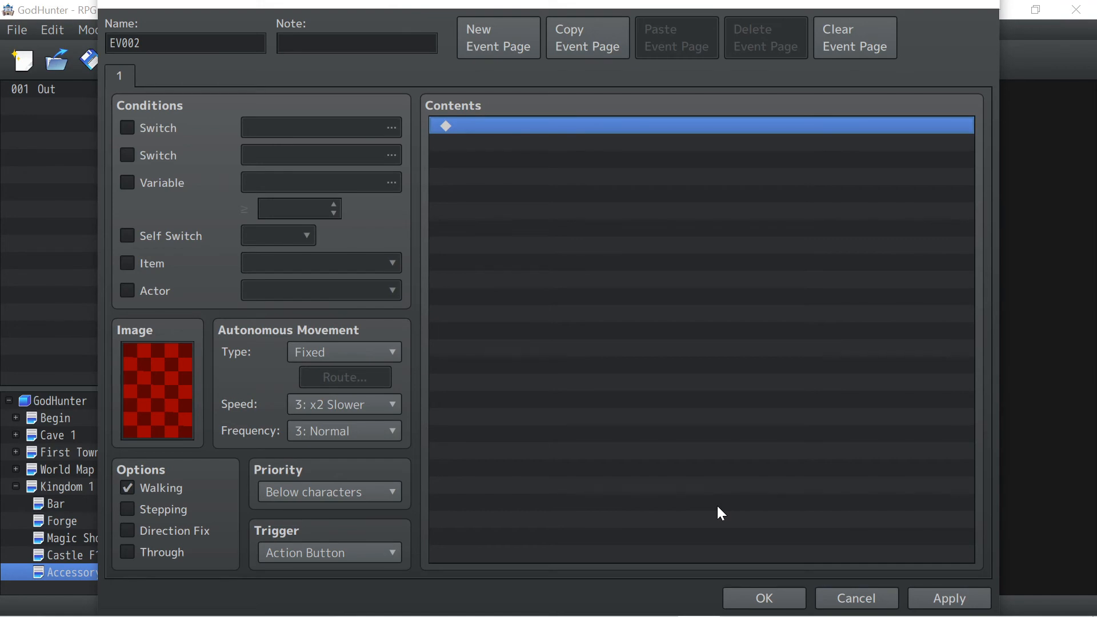
click(842, 600)
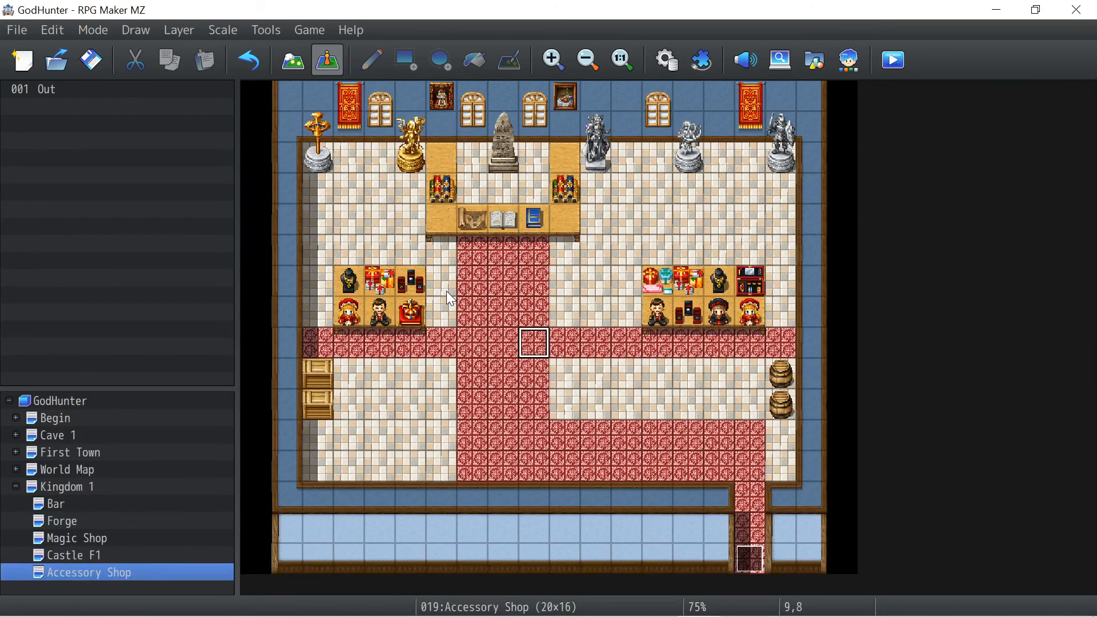
drag(510, 292, 512, 322)
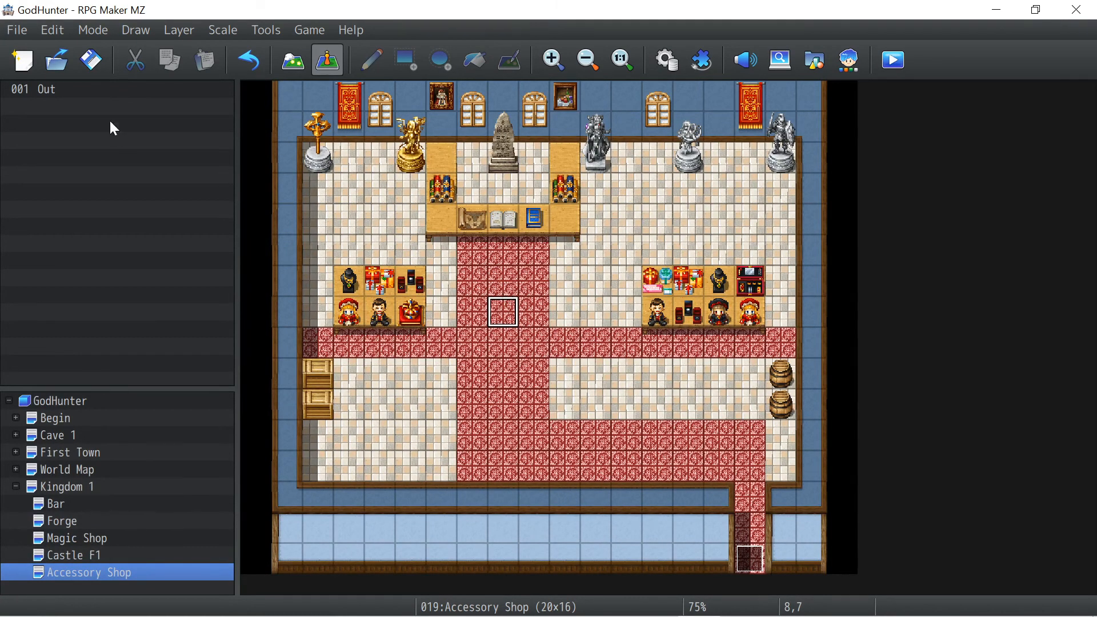
click(493, 271)
click(497, 345)
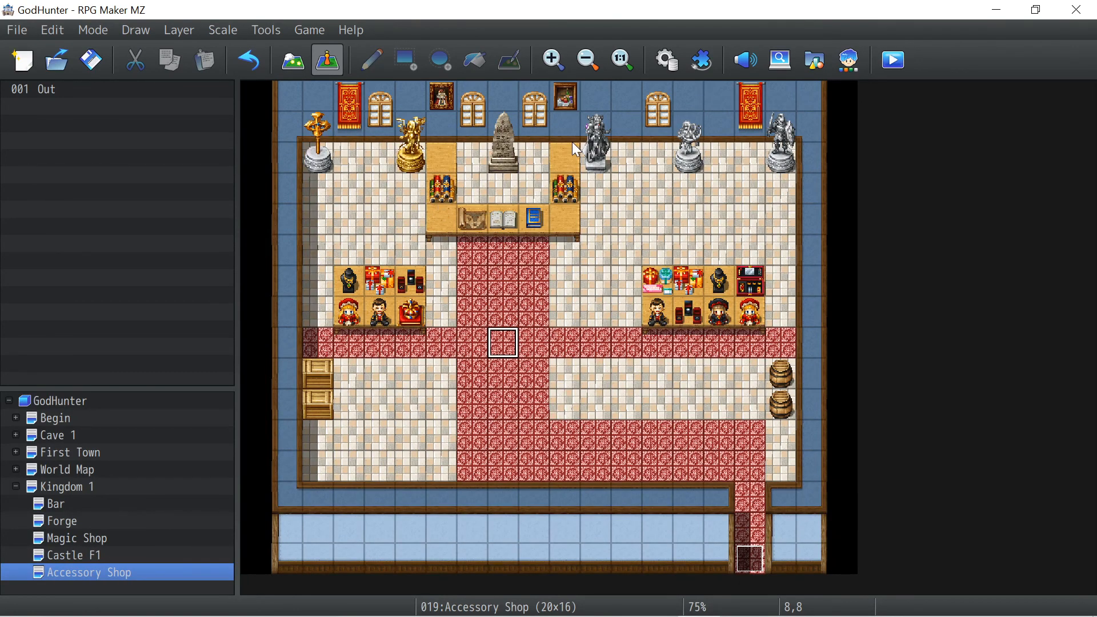
View the Character Generator and close it.
click(848, 65)
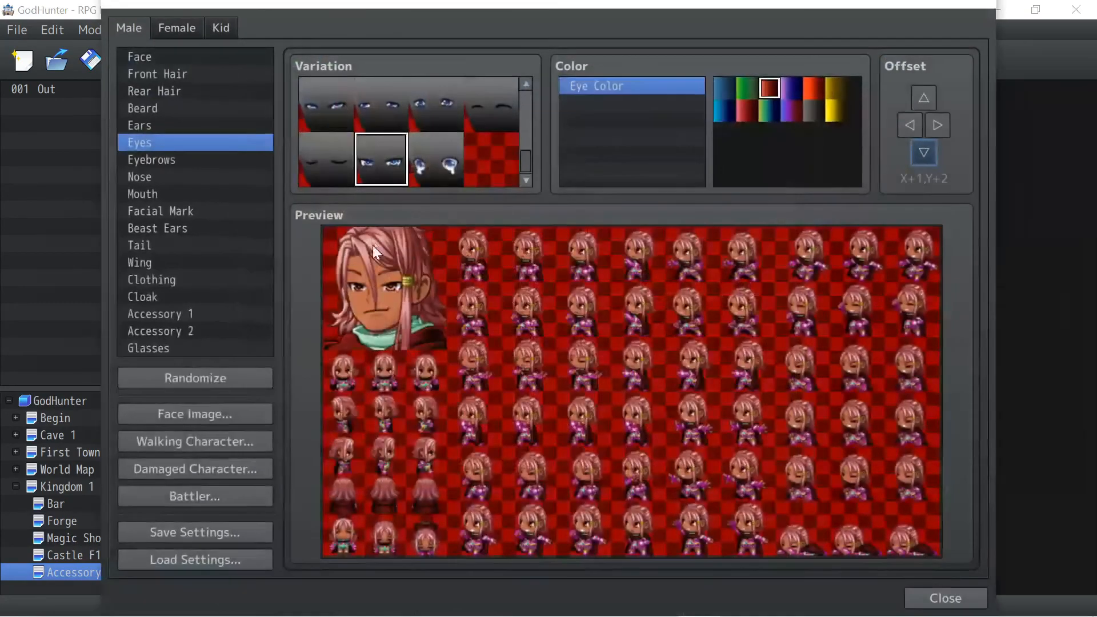
click(948, 597)
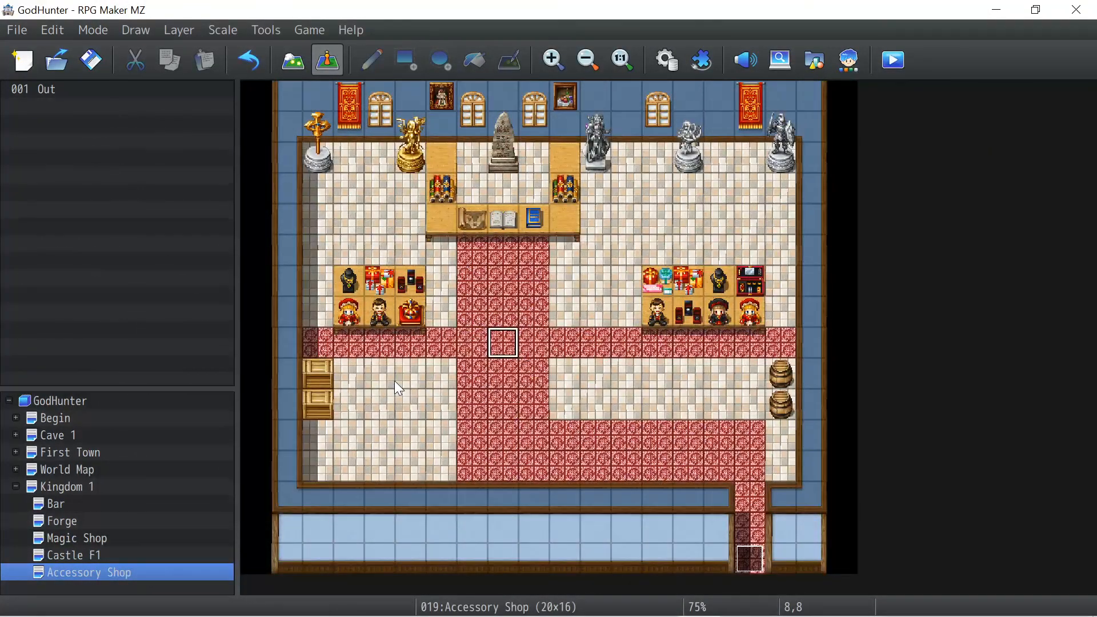